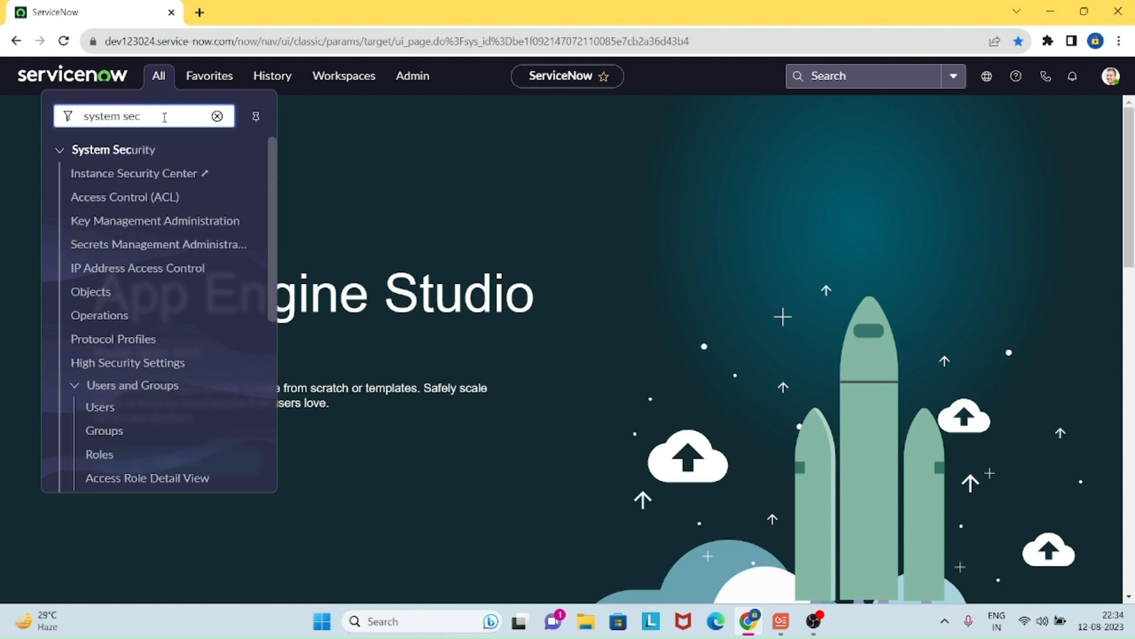
Step: Filter the navigator to System Security, open Users in a new tab, and start a new user
{"action": "type", "text": "y"}
{"action": "middle_click", "coordinate": [102, 409]}
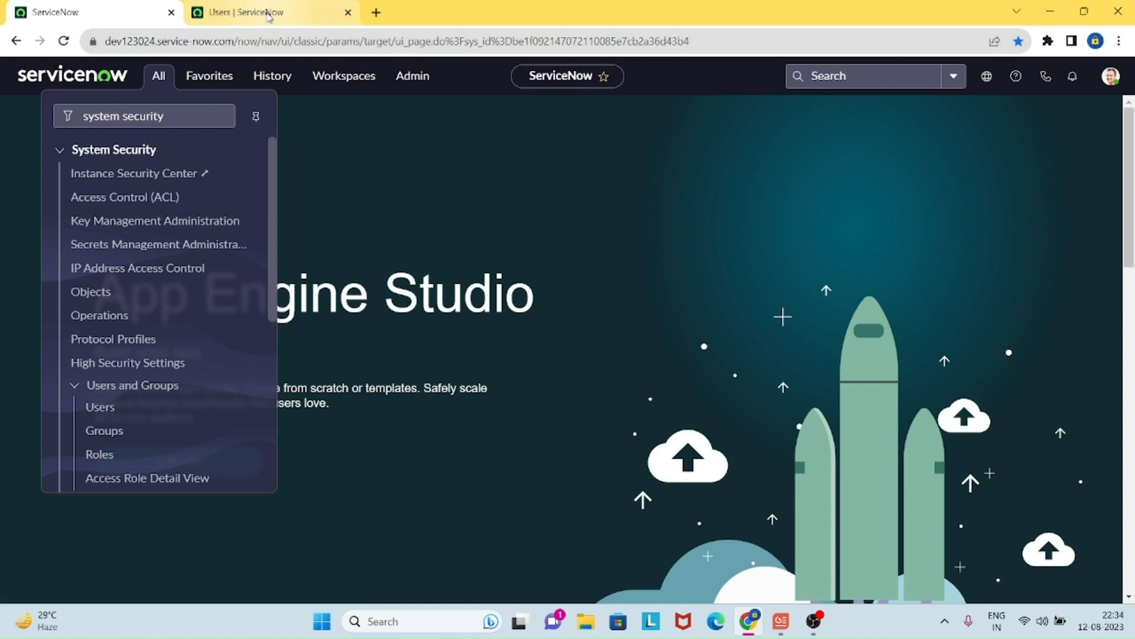
{"action": "left_click", "coordinate": [268, 13]}
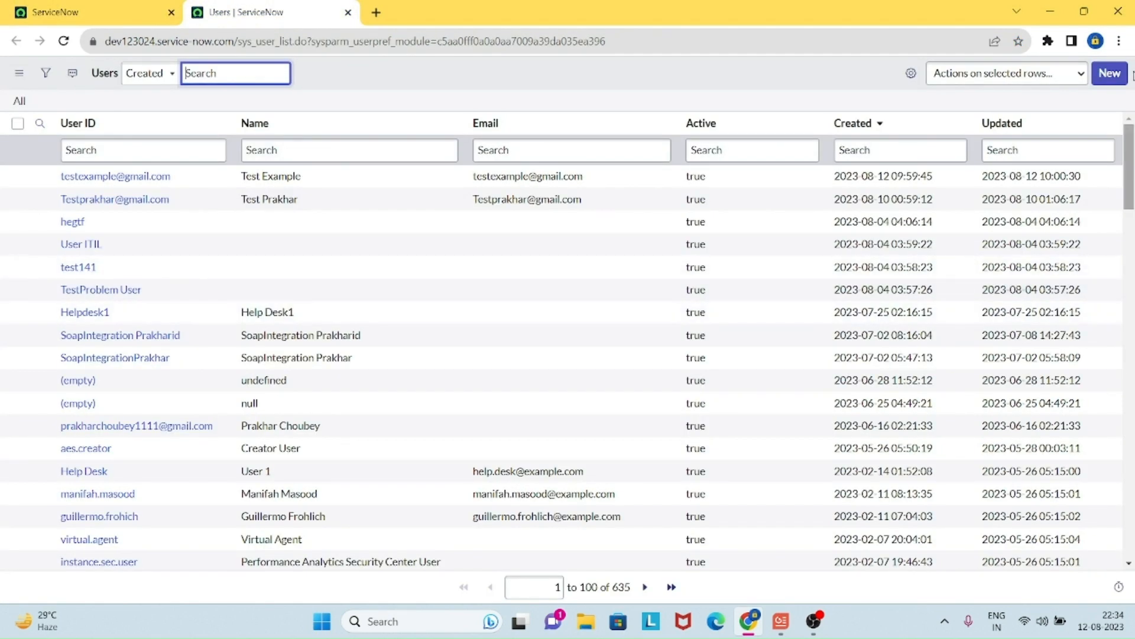
{"action": "left_click", "coordinate": [1110, 74]}
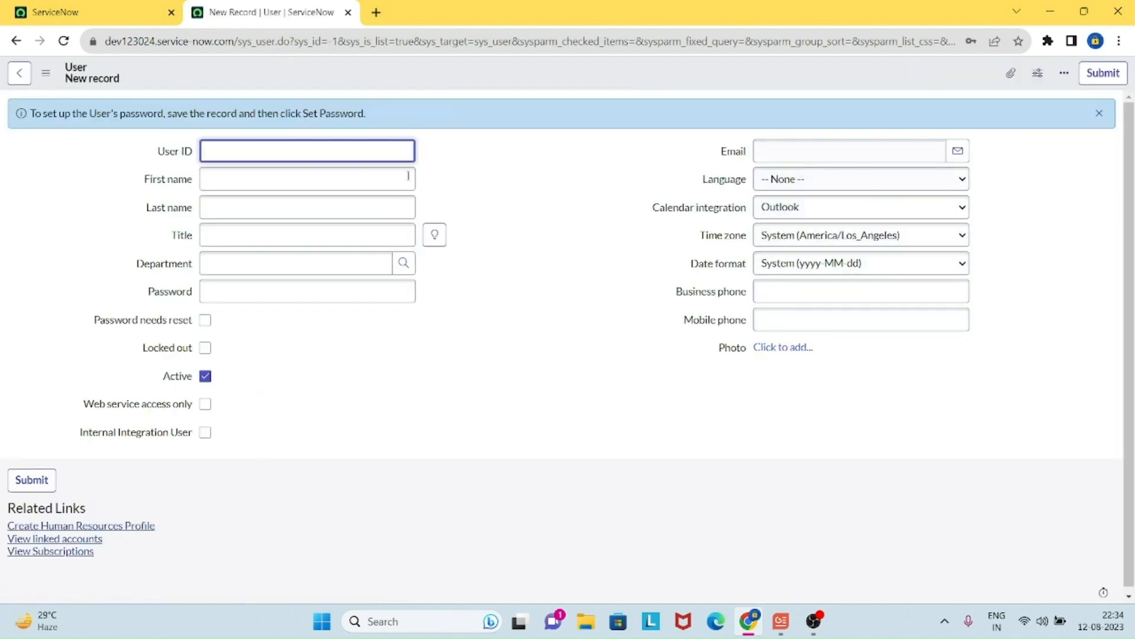
Step: Enter a gmail-style User ID, first name 'ServiceNow' and last name 'User'
{"action": "left_click", "coordinate": [389, 147]}
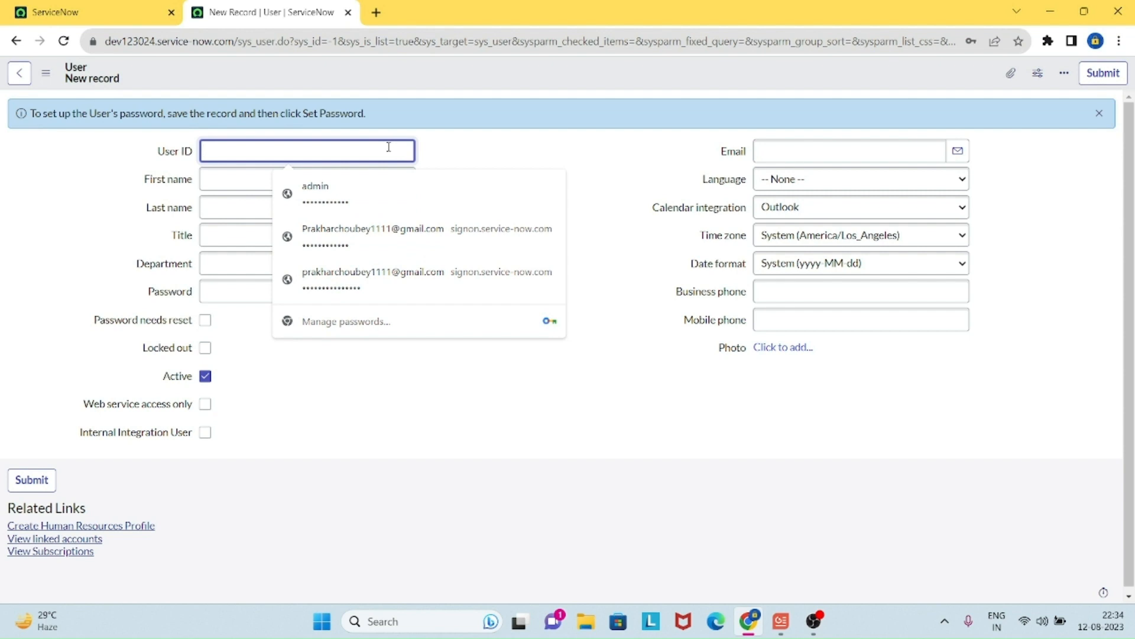
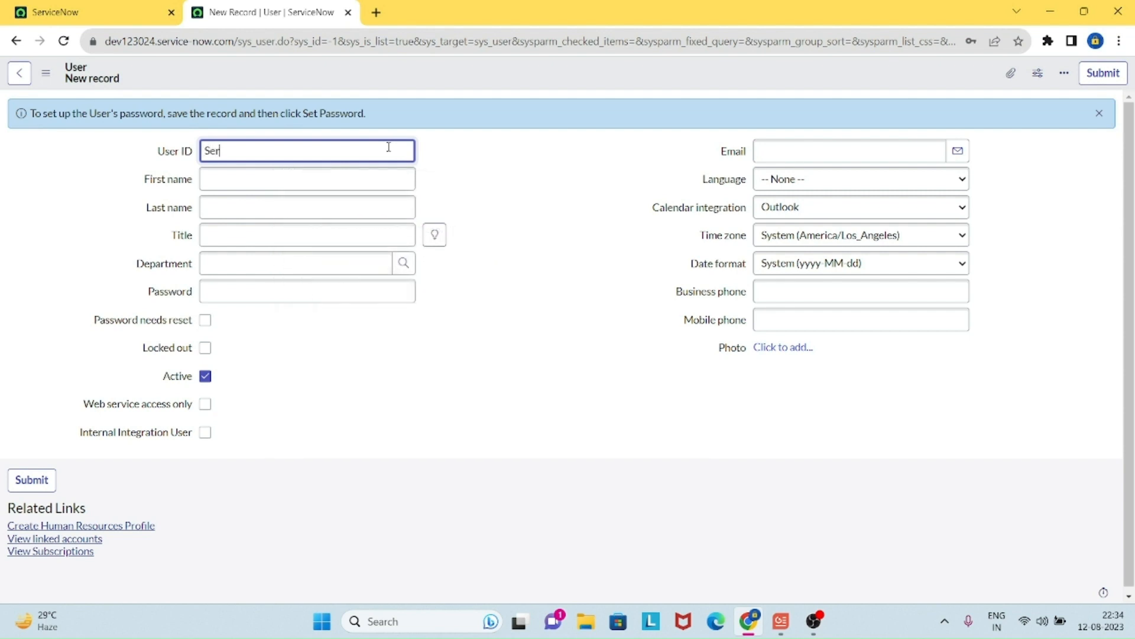
{"action": "key", "text": "Num_Lock"}
{"action": "key", "text": "BackSpace"}
{"action": "type", "text": "m"}
{"action": "key", "text": "Tab"}
{"action": "type", "text": "ServiceNowq"}
{"action": "key", "text": "BackSpace"}
{"action": "key", "text": "Tab"}
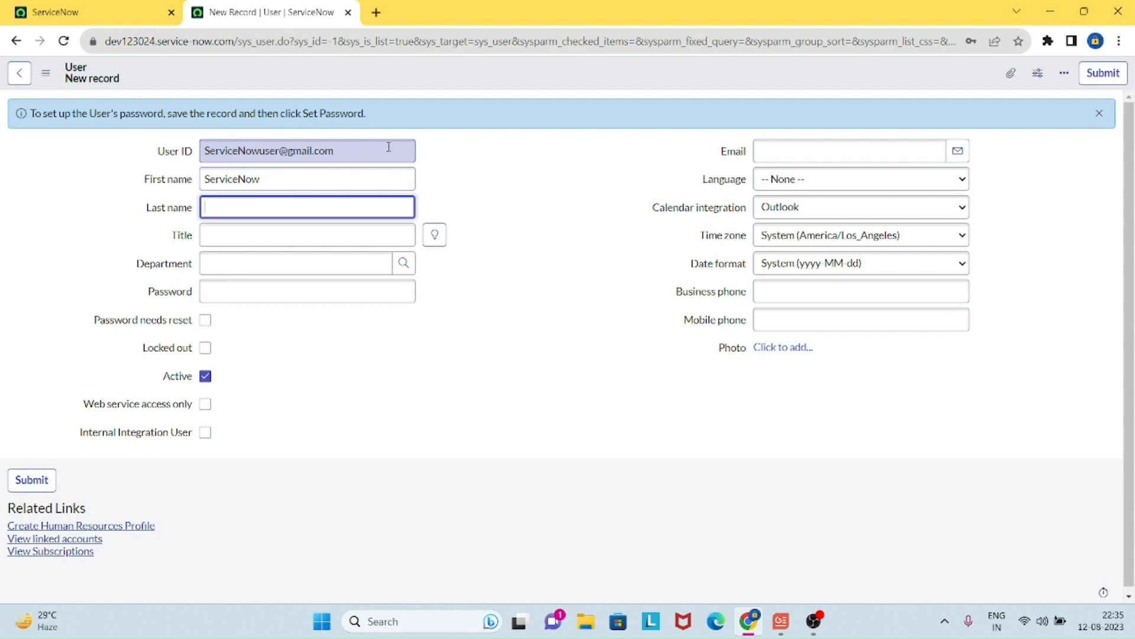
{"action": "type", "text": "Users"}
{"action": "key", "text": "BackSpace"}
Step: Copy the User ID into the Email field and submit the new user
{"action": "triple_click", "coordinate": [368, 145]}
{"action": "key", "text": "ctrl+c"}
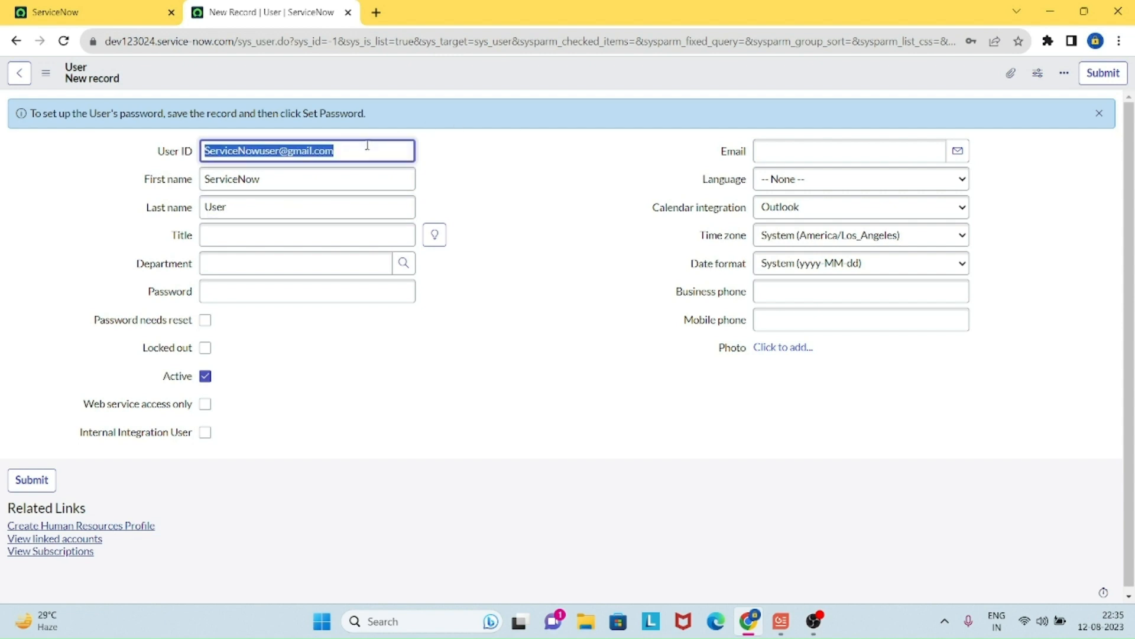
{"action": "left_click", "coordinate": [849, 151]}
{"action": "key", "text": "ctrl+v"}
{"action": "left_click", "coordinate": [556, 228]}
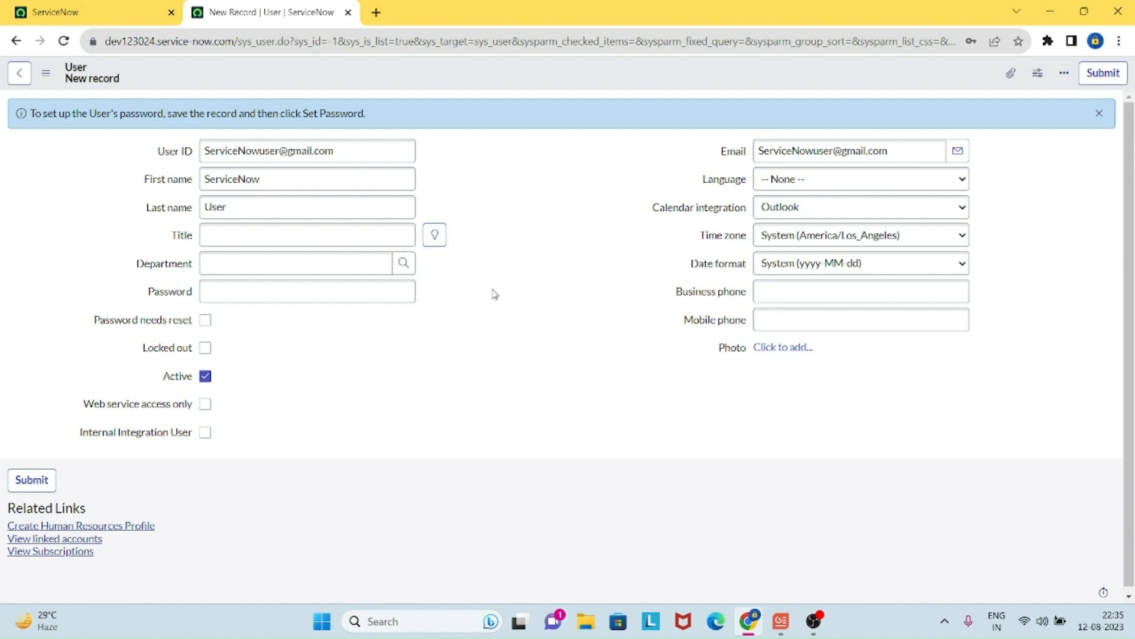
{"action": "left_click", "coordinate": [44, 486]}
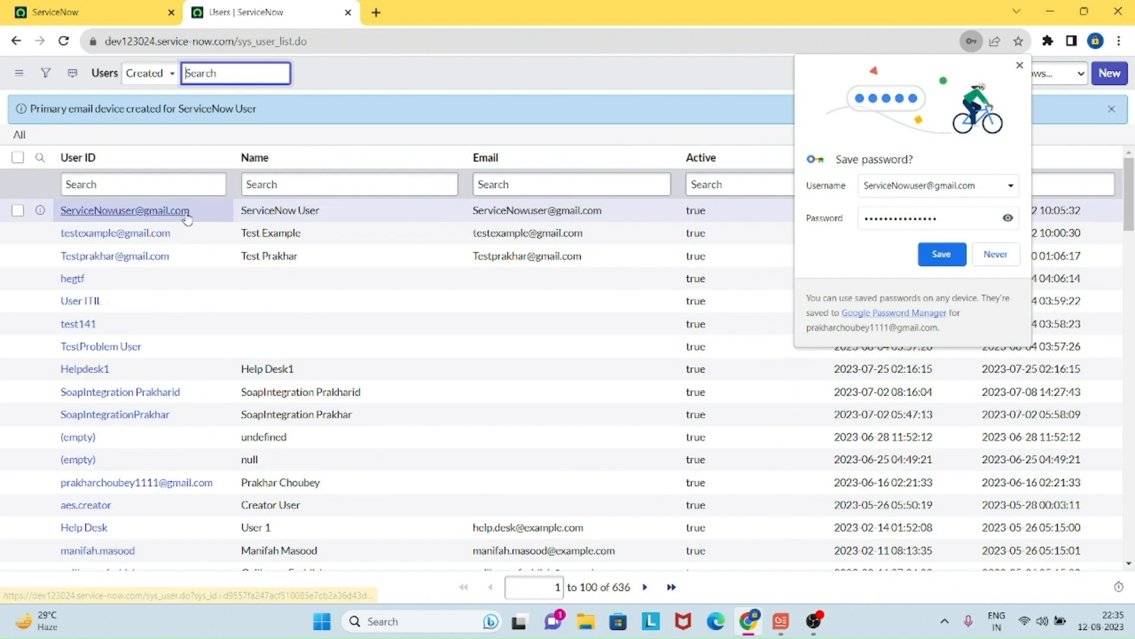
Step: Set a password on the new user's record and save it with Update
{"action": "left_click", "coordinate": [186, 216], "text": "ctrl"}
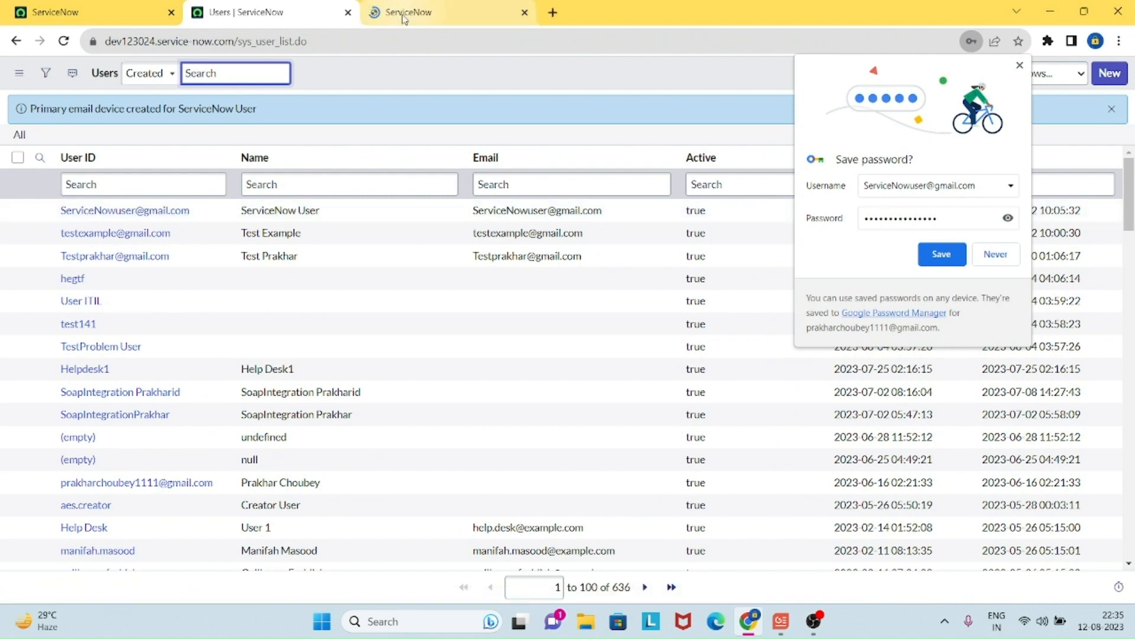
{"action": "left_click", "coordinate": [402, 18]}
{"action": "left_click", "coordinate": [494, 351]}
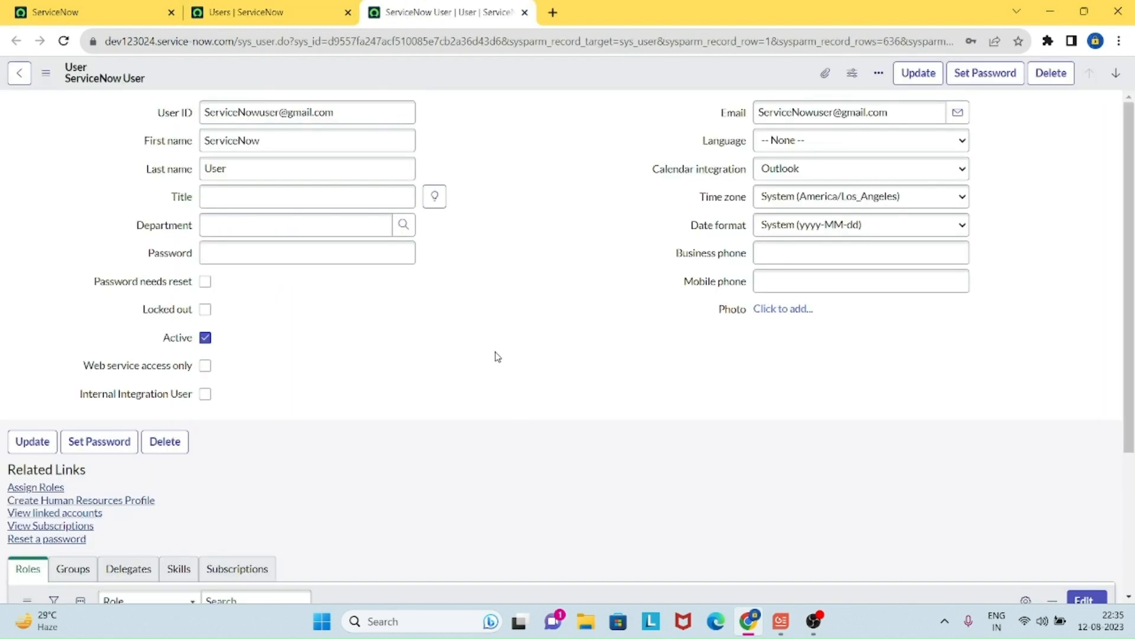
{"action": "left_click", "coordinate": [339, 253]}
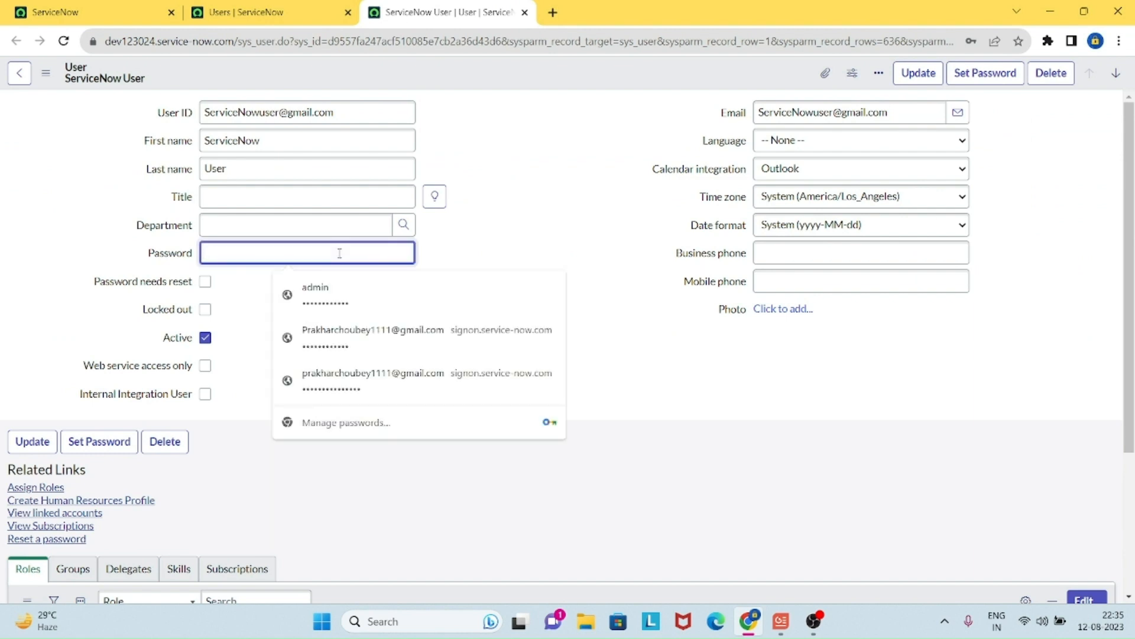
{"action": "type", "text": "••••••••••"}
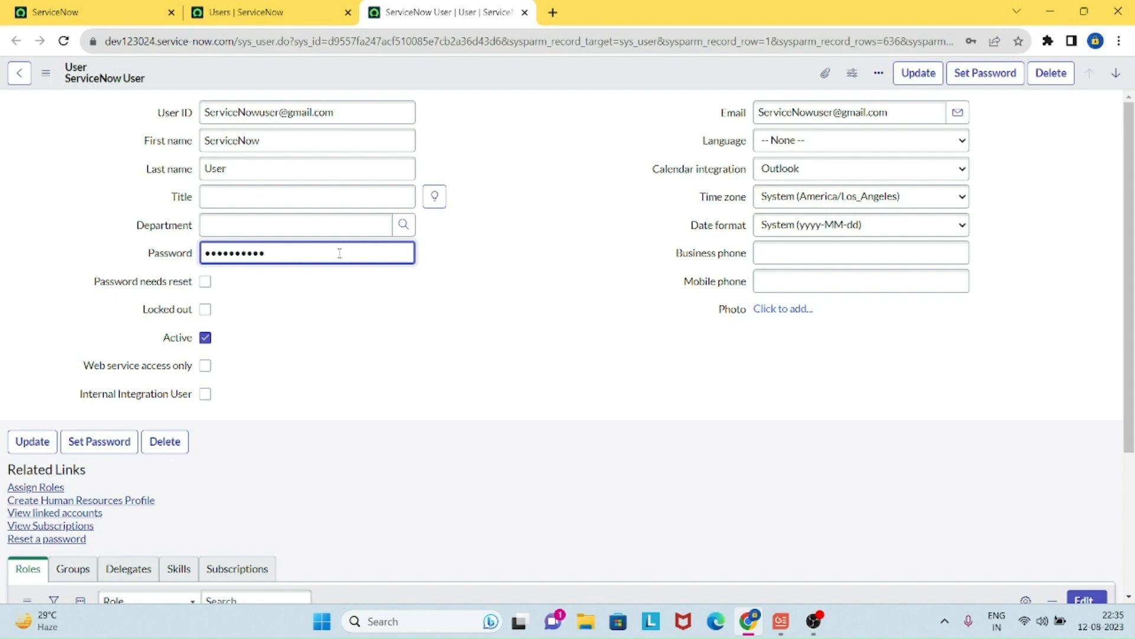
{"action": "left_click", "coordinate": [435, 391]}
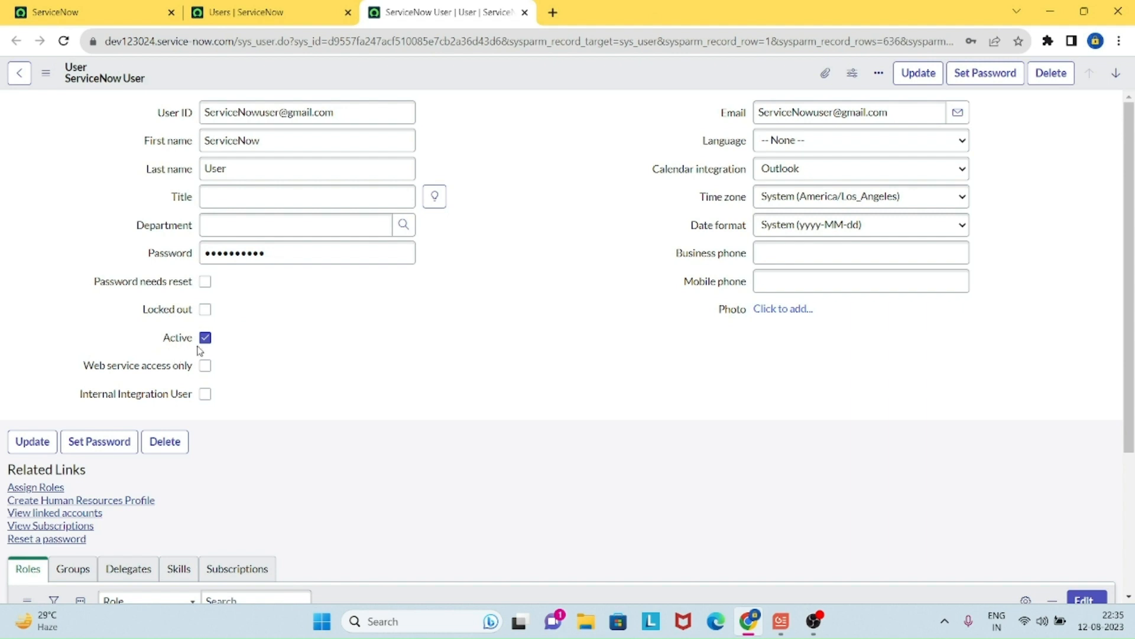
{"action": "left_click", "coordinate": [917, 74]}
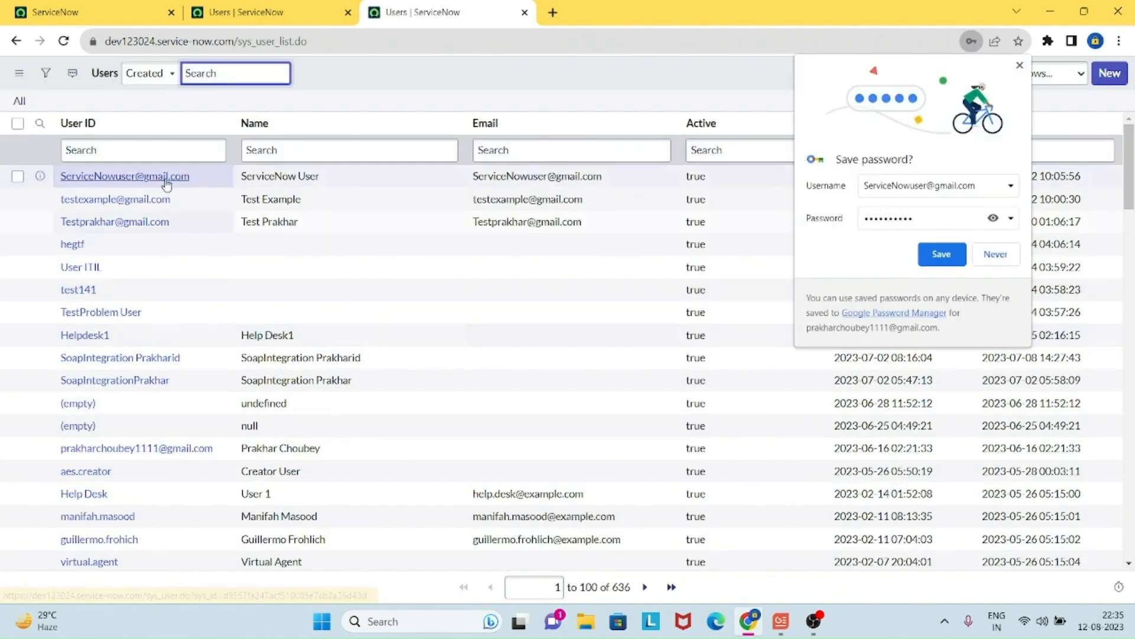
Step: Reopen the new user's record in a separate tab
{"action": "left_click", "coordinate": [161, 182], "text": "ctrl"}
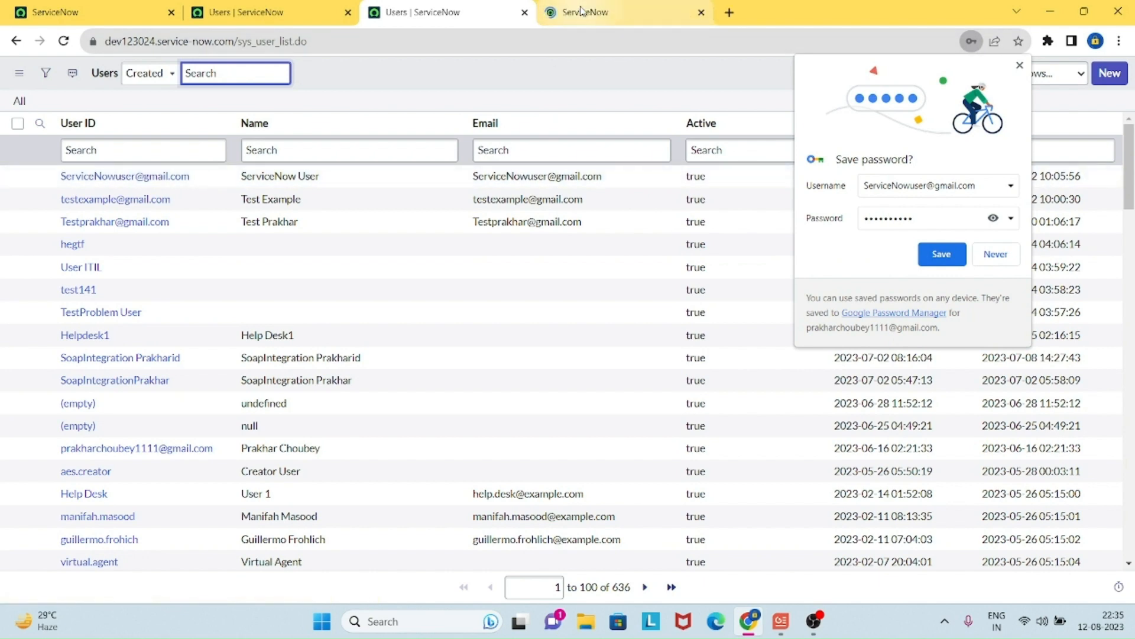
{"action": "key", "text": "ctrl+Tab"}
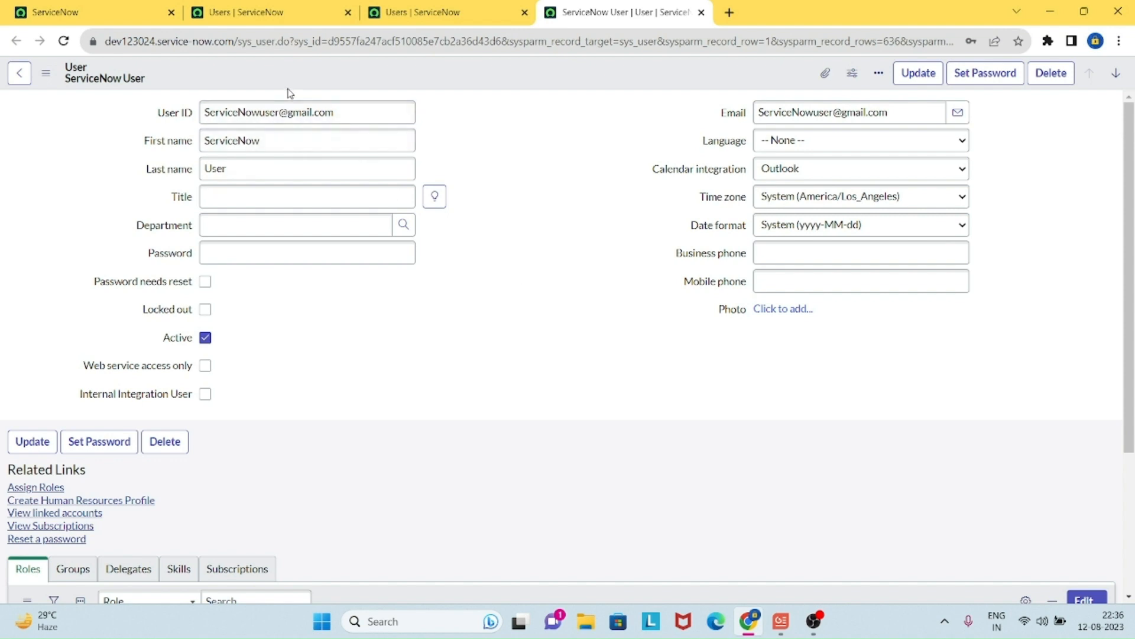
{"action": "left_click", "coordinate": [303, 111]}
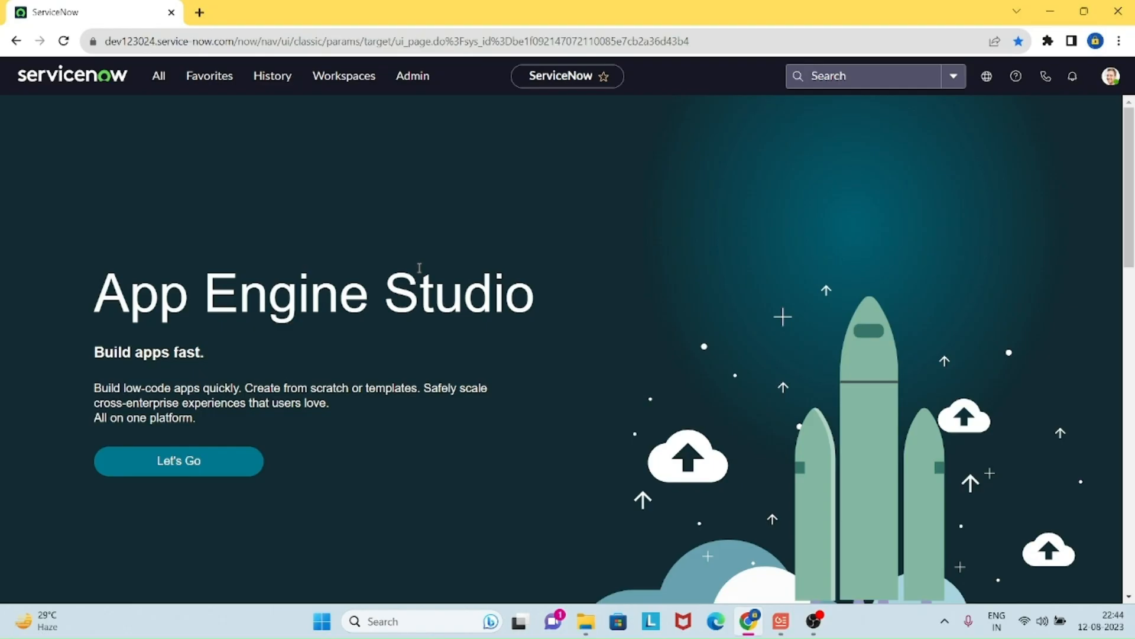
Step: Filter the All menu to 'system security' and open the Users list in a new tab
{"action": "left_click", "coordinate": [161, 76]}
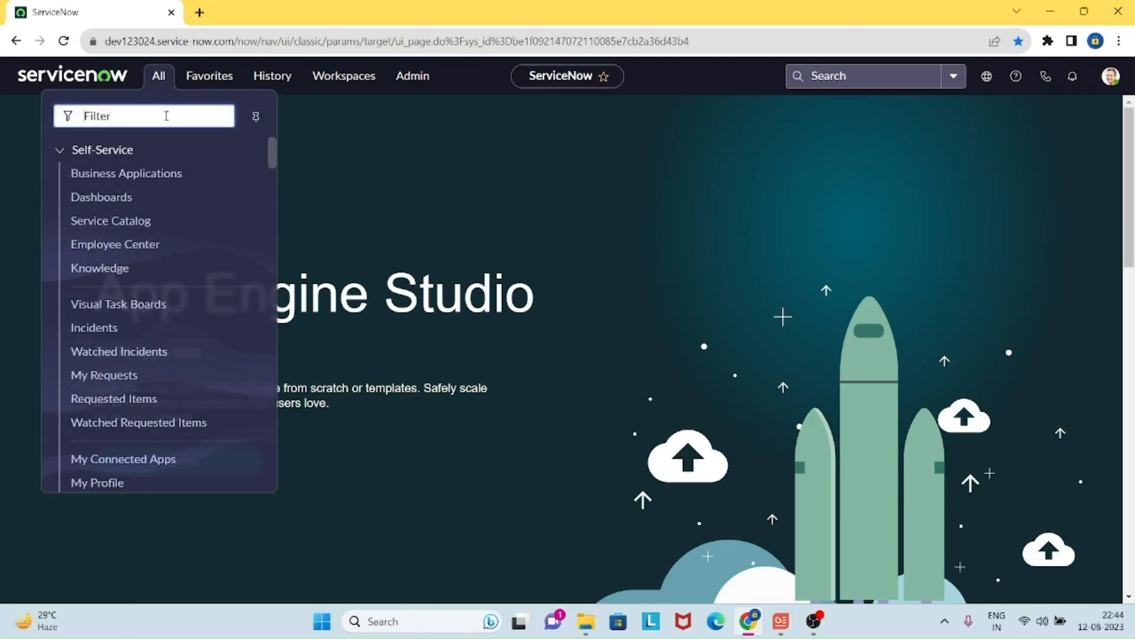
{"action": "type", "text": "systen"}
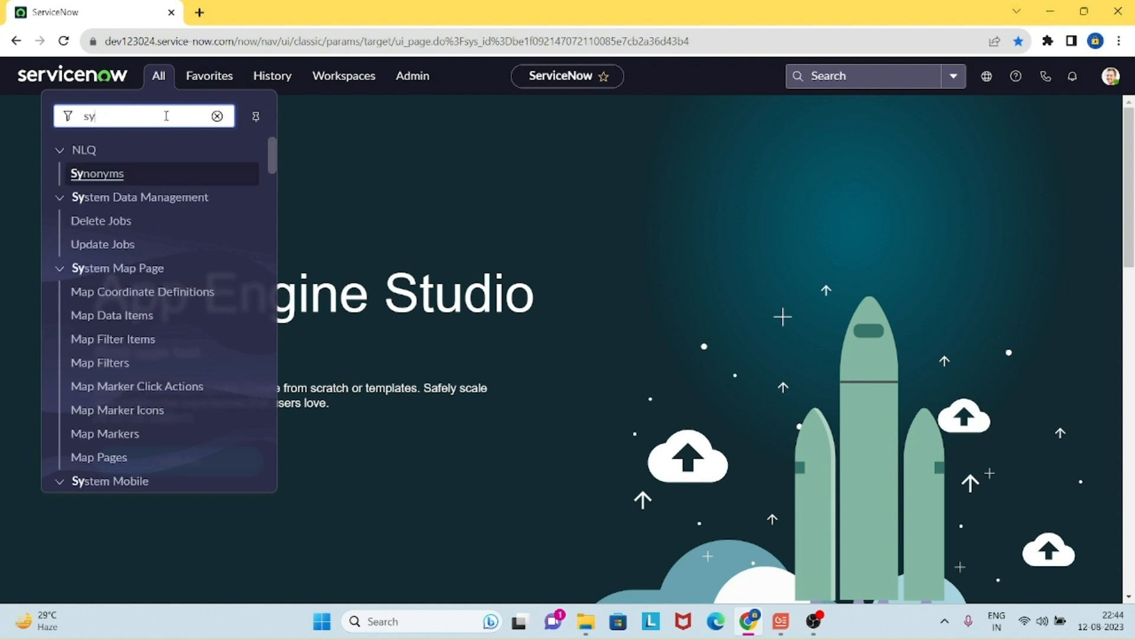
{"action": "key", "text": "BackSpace"}
{"action": "type", "text": "m security"}
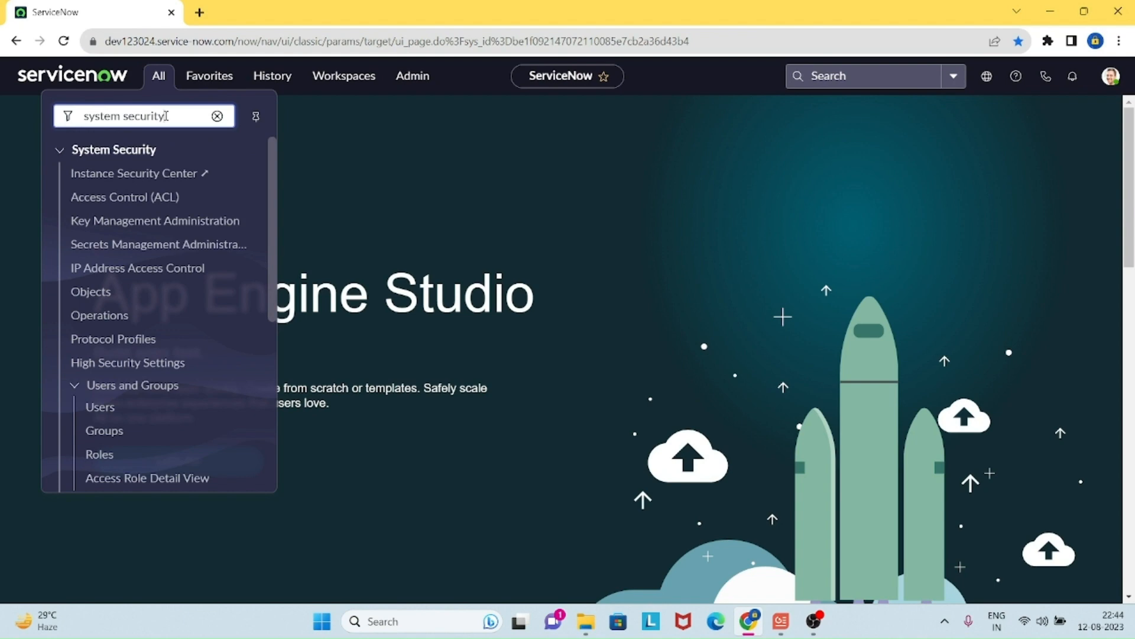
{"action": "left_click", "coordinate": [112, 414], "text": "ctrl"}
{"action": "left_click", "coordinate": [264, 14]}
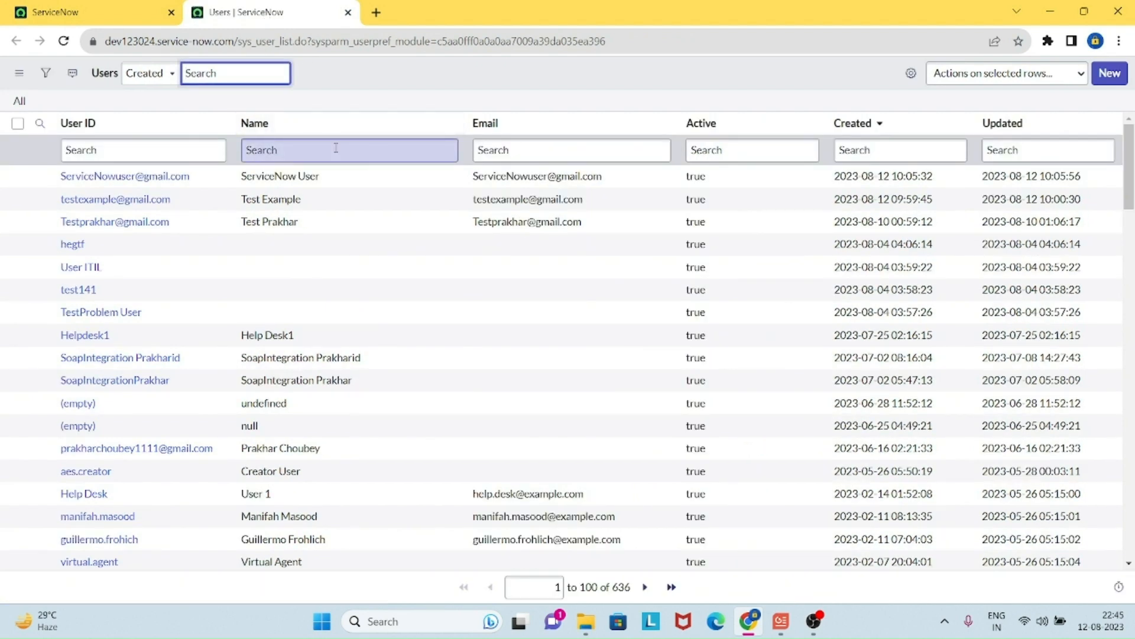
Step: Search the Users list by the new user's ID and open the record in a new tab
{"action": "left_click", "coordinate": [205, 151]}
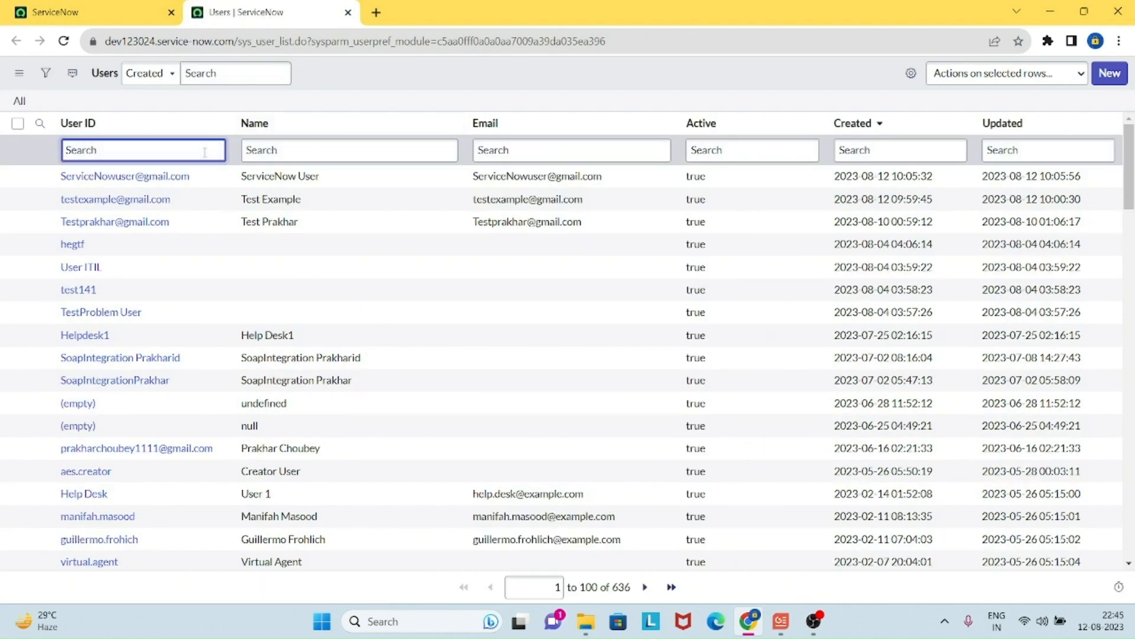
{"action": "key", "text": "ctrl+v"}
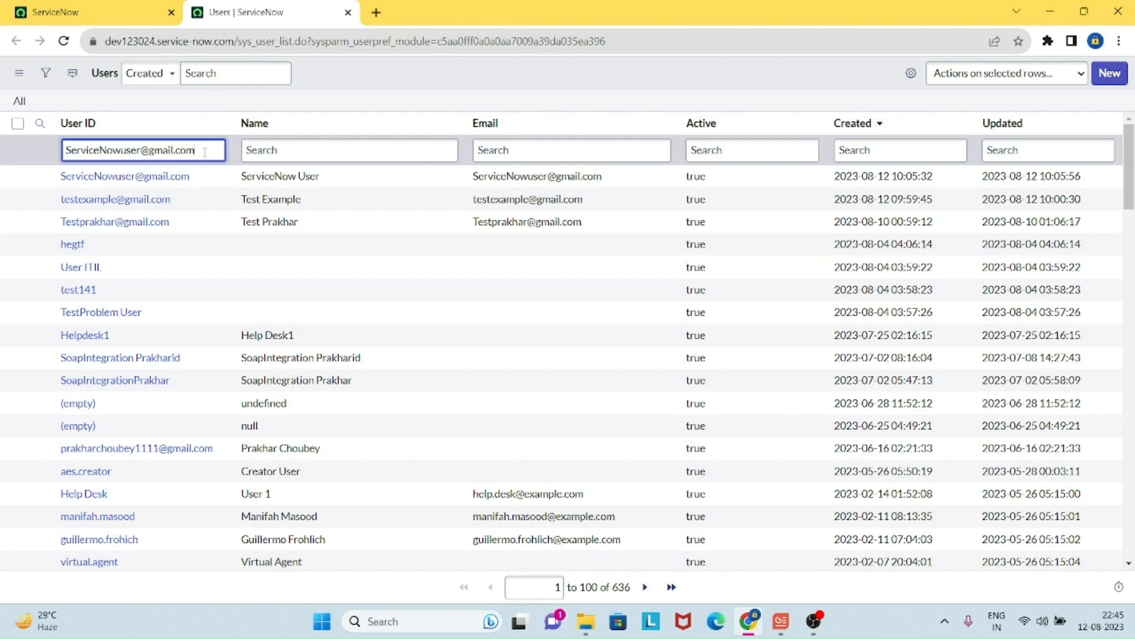
{"action": "key", "text": "Return"}
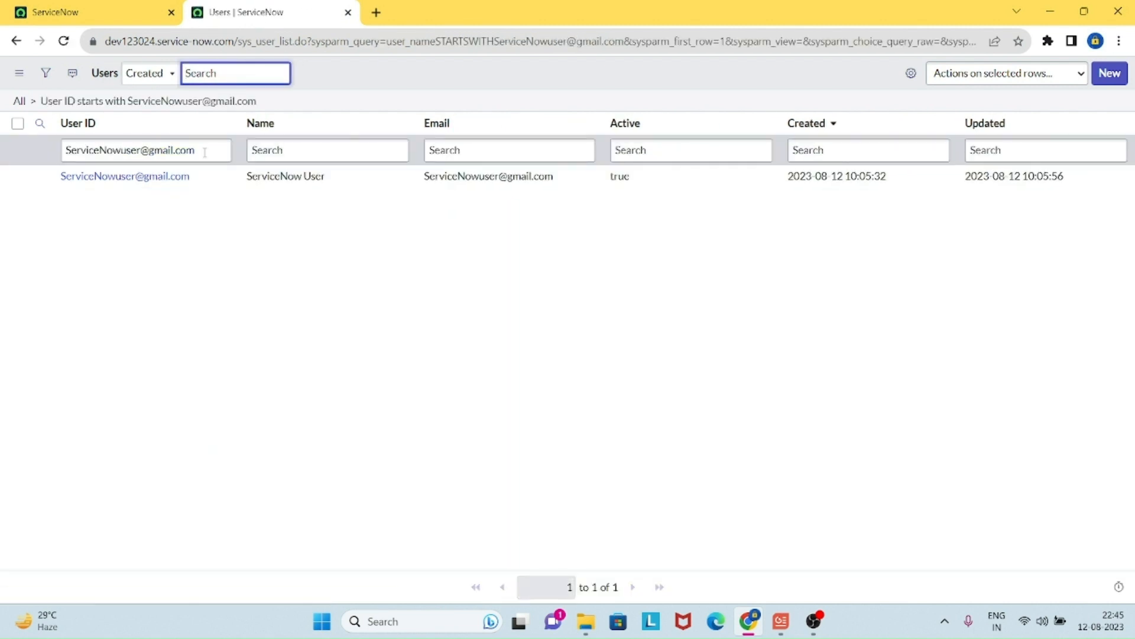
{"action": "middle_click", "coordinate": [176, 177]}
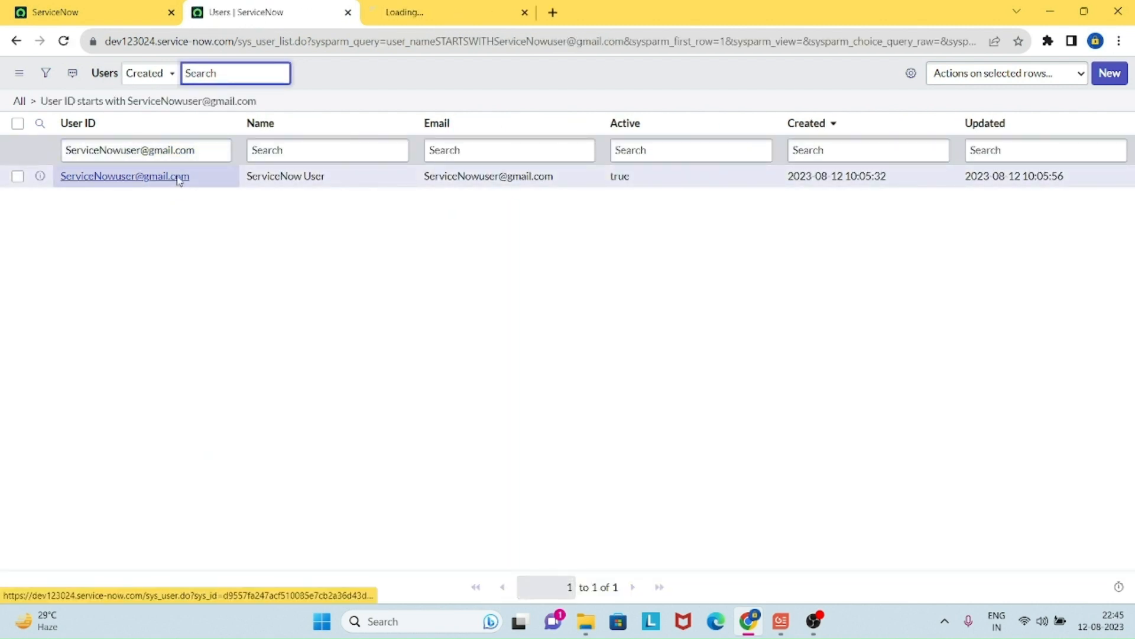
{"action": "left_click", "coordinate": [477, 13]}
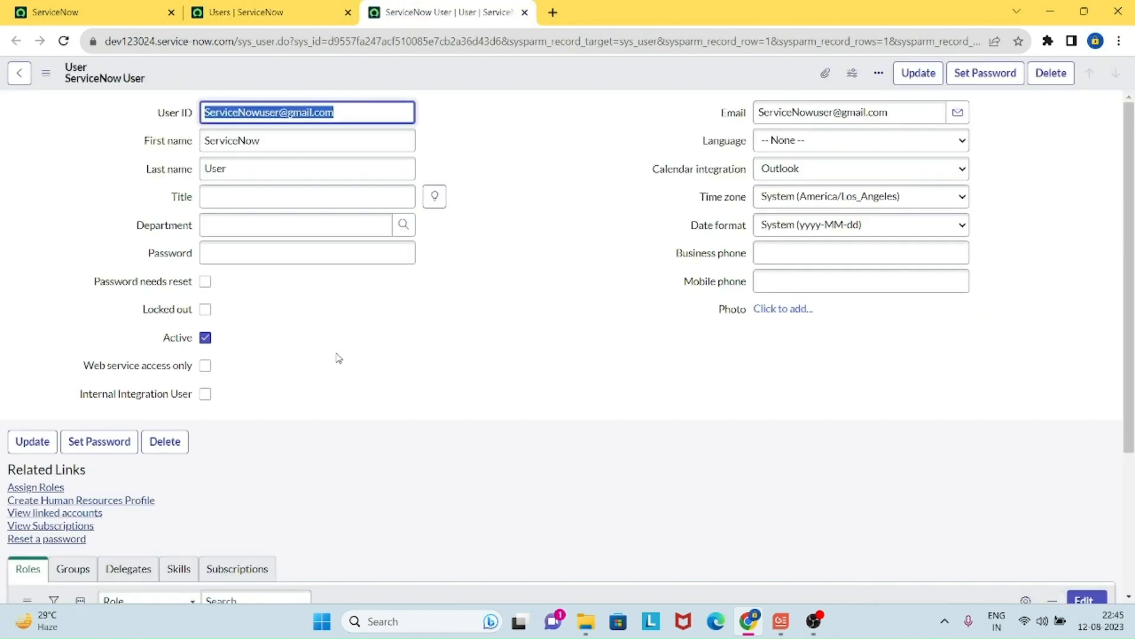
Step: Uncheck Active, update the record, and dismiss the browser's save-password prompt
{"action": "left_click", "coordinate": [206, 337]}
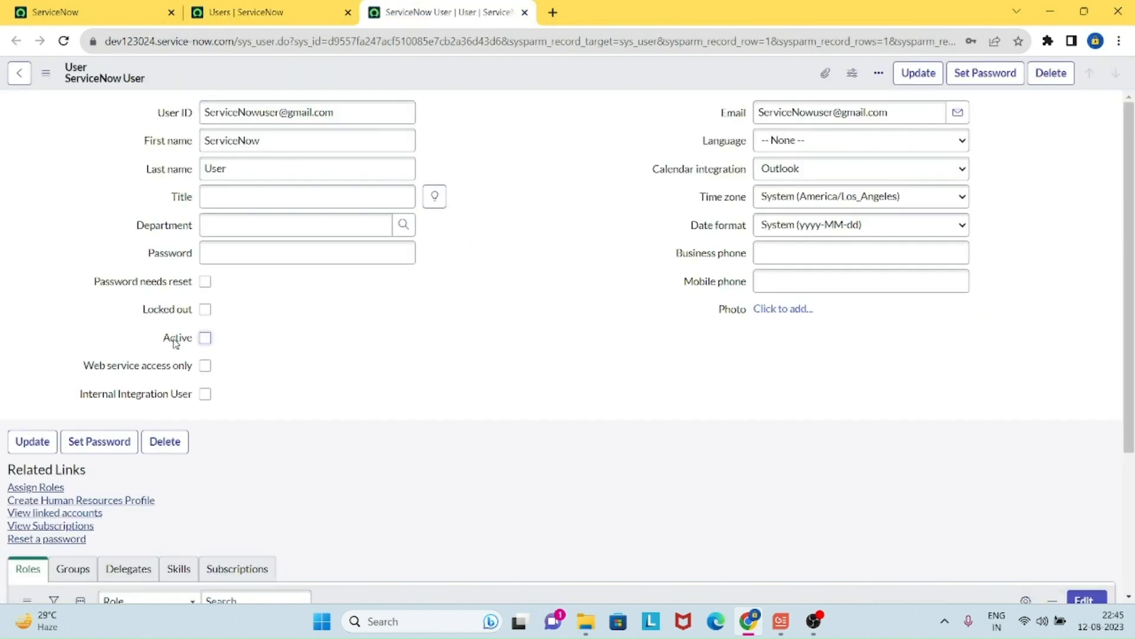
{"action": "left_click", "coordinate": [32, 442]}
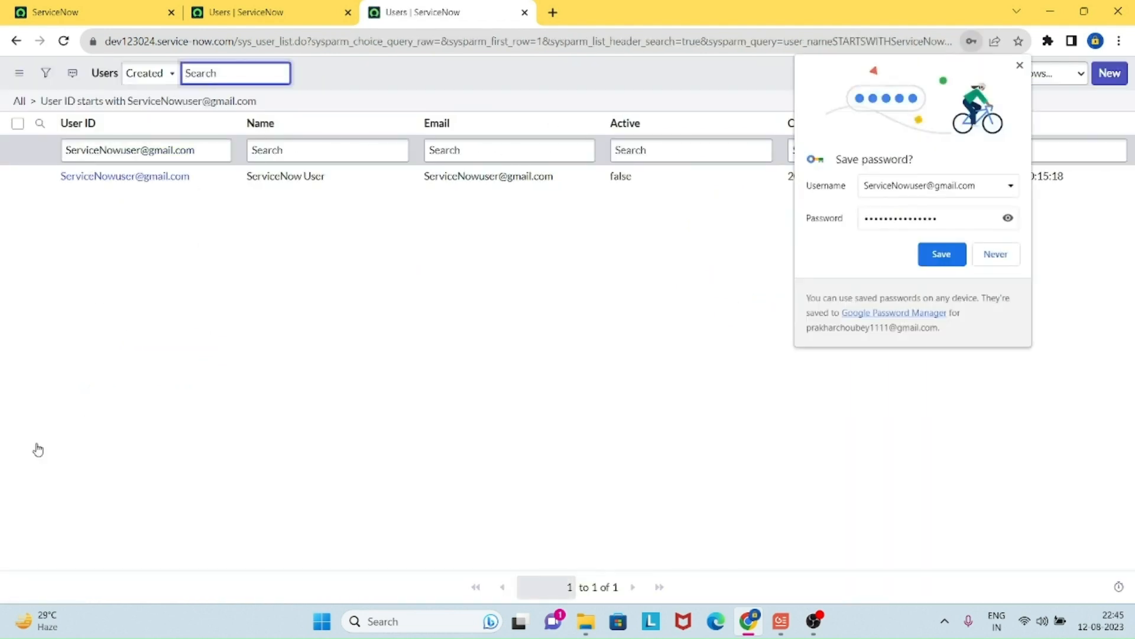
{"action": "left_click", "coordinate": [1019, 65]}
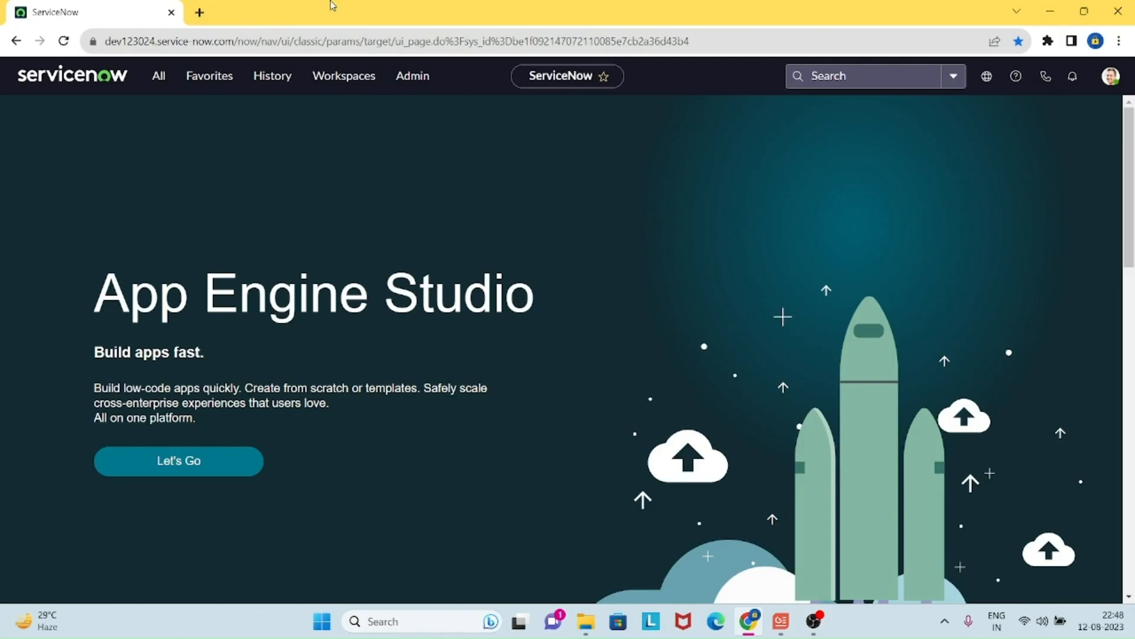
Step: Filter the All menu to 'system security' and open Users and Groups > Groups
{"action": "left_click", "coordinate": [160, 84]}
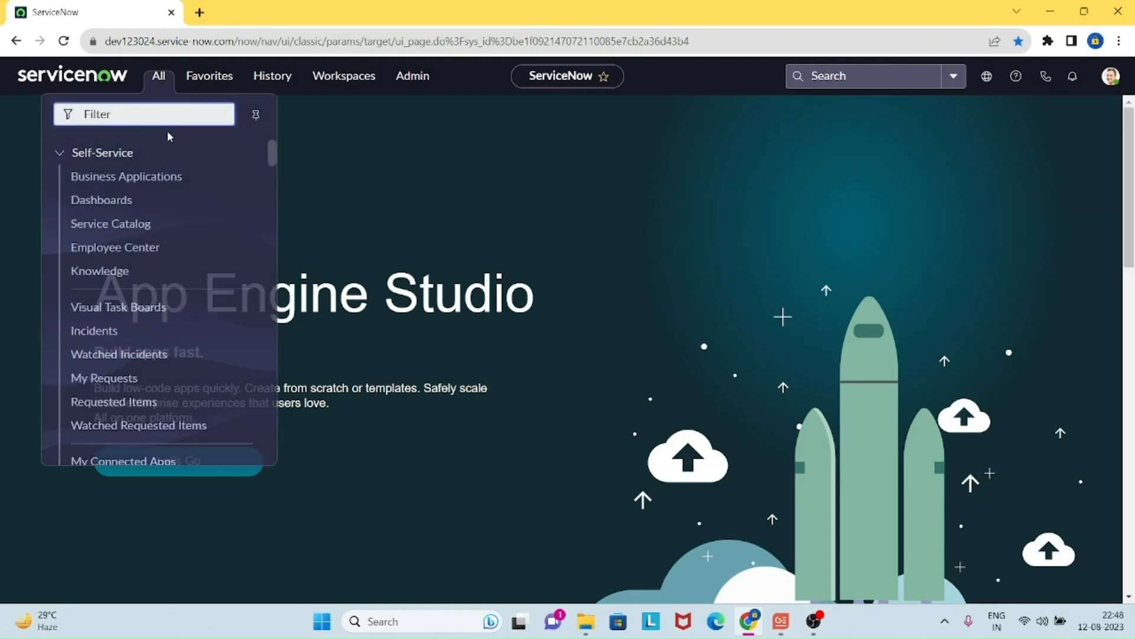
{"action": "type", "text": "sys"}
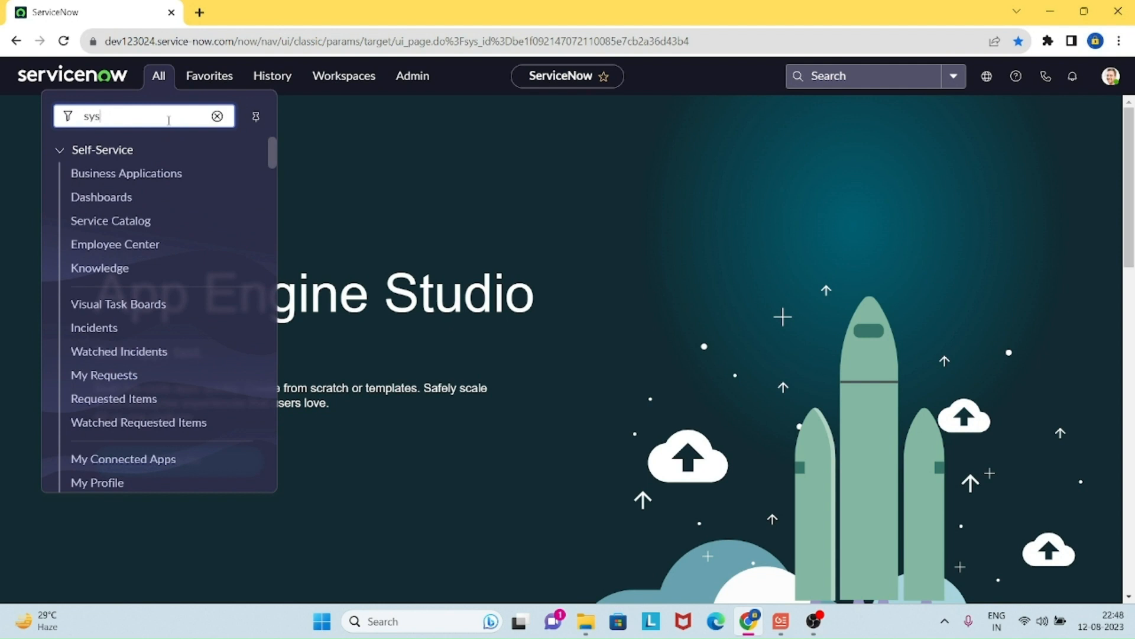
{"action": "type", "text": "tem securitu"}
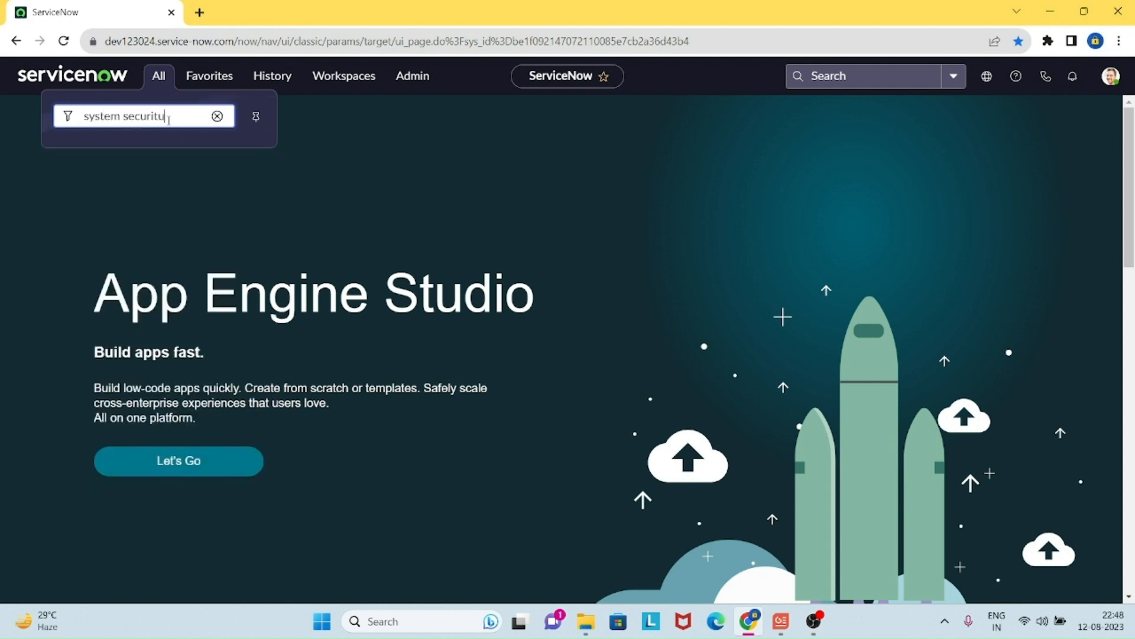
{"action": "key", "text": "BackSpace"}
{"action": "type", "text": "y"}
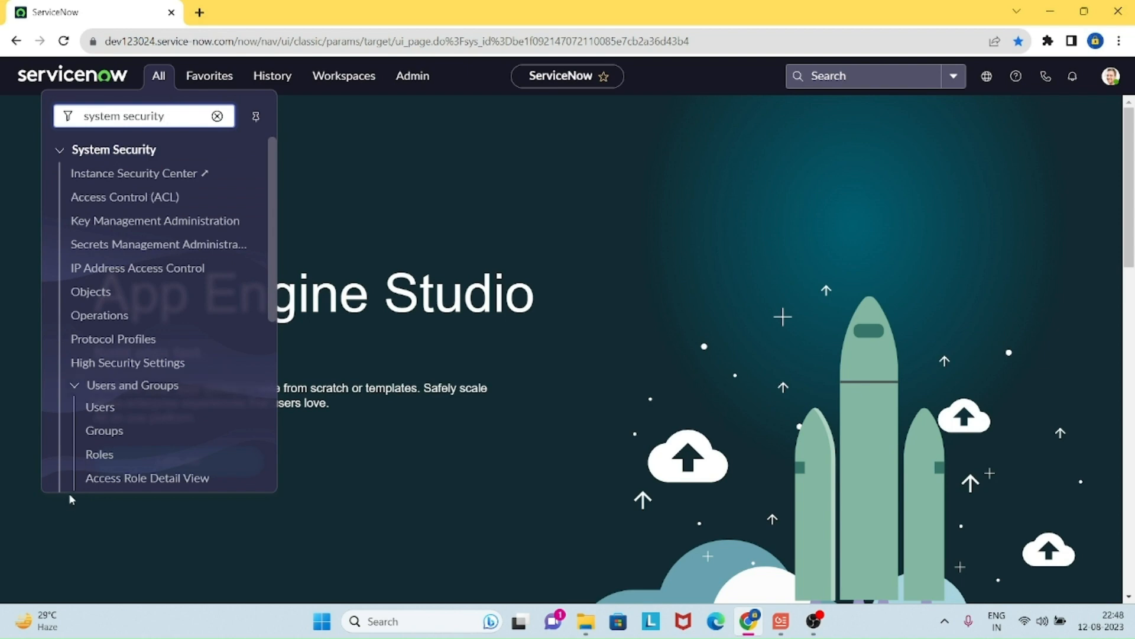
{"action": "left_click", "coordinate": [105, 431]}
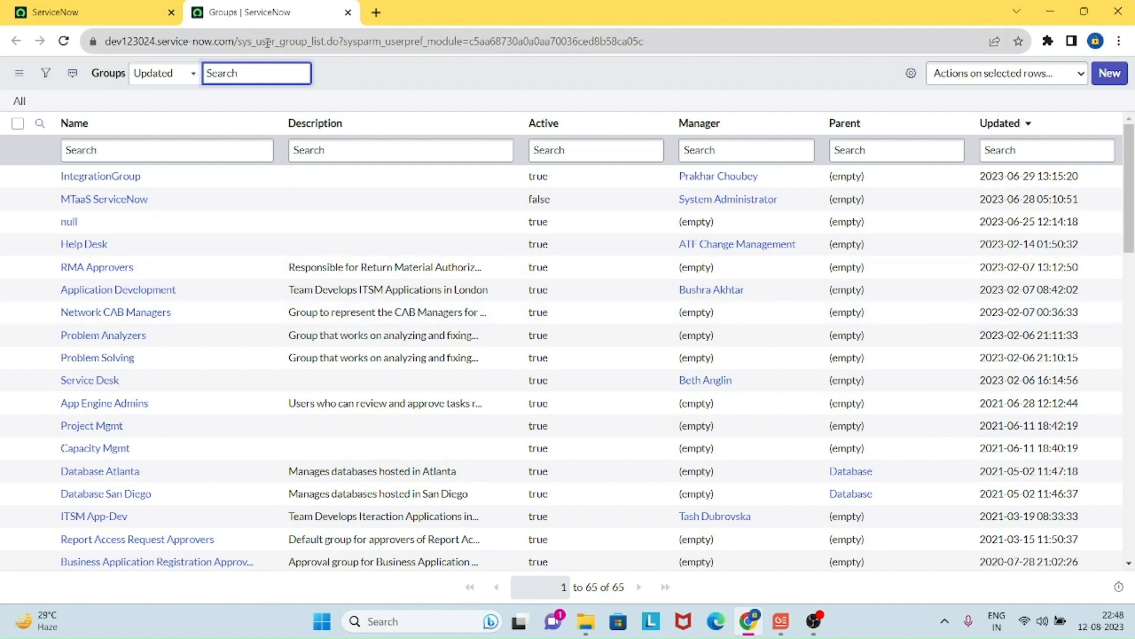
Step: Start a new record from the Groups list with the New button
{"action": "left_click", "coordinate": [1114, 77]}
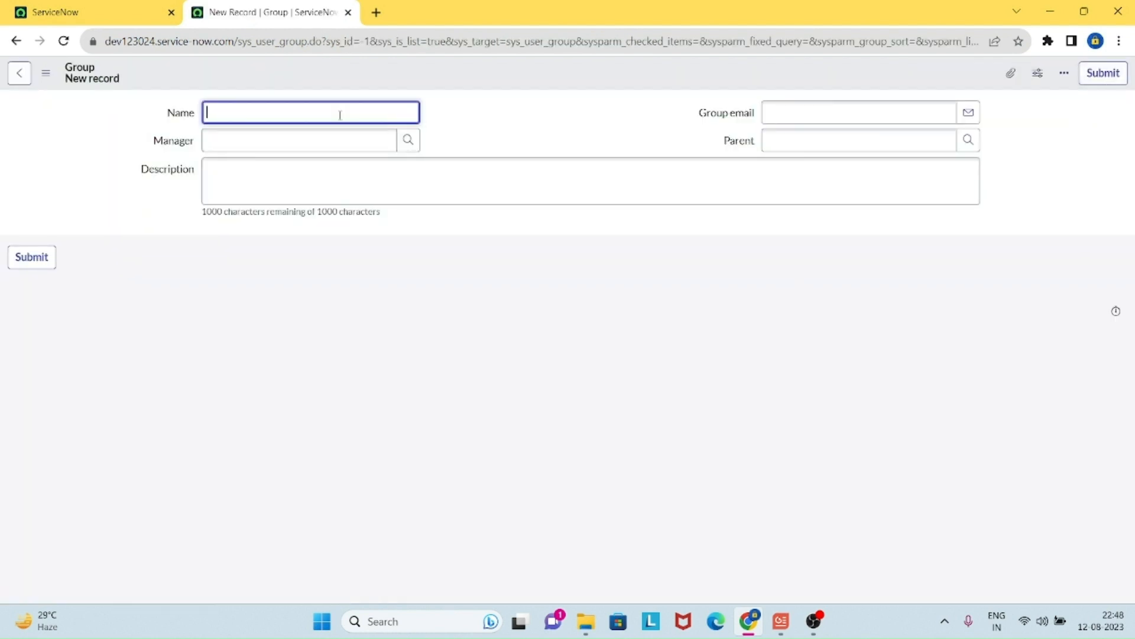
Step: Name the group 'ServiceNow admin group' and pick its manager from the lookup suggestions
{"action": "type", "text": "ServiceNow admin group"}
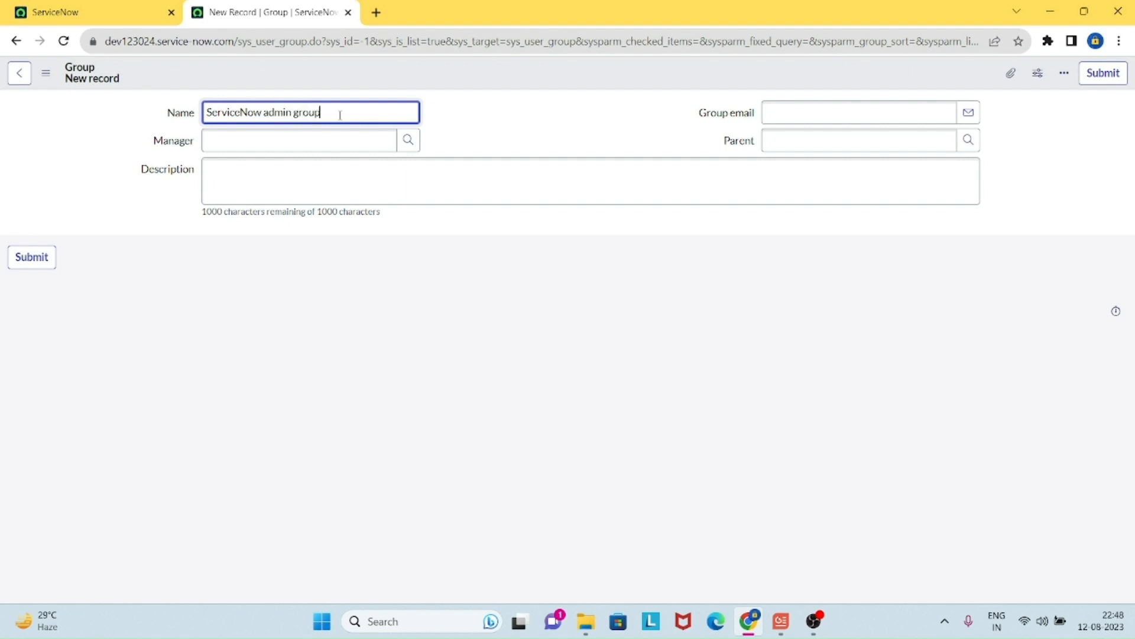
{"action": "left_click", "coordinate": [348, 140]}
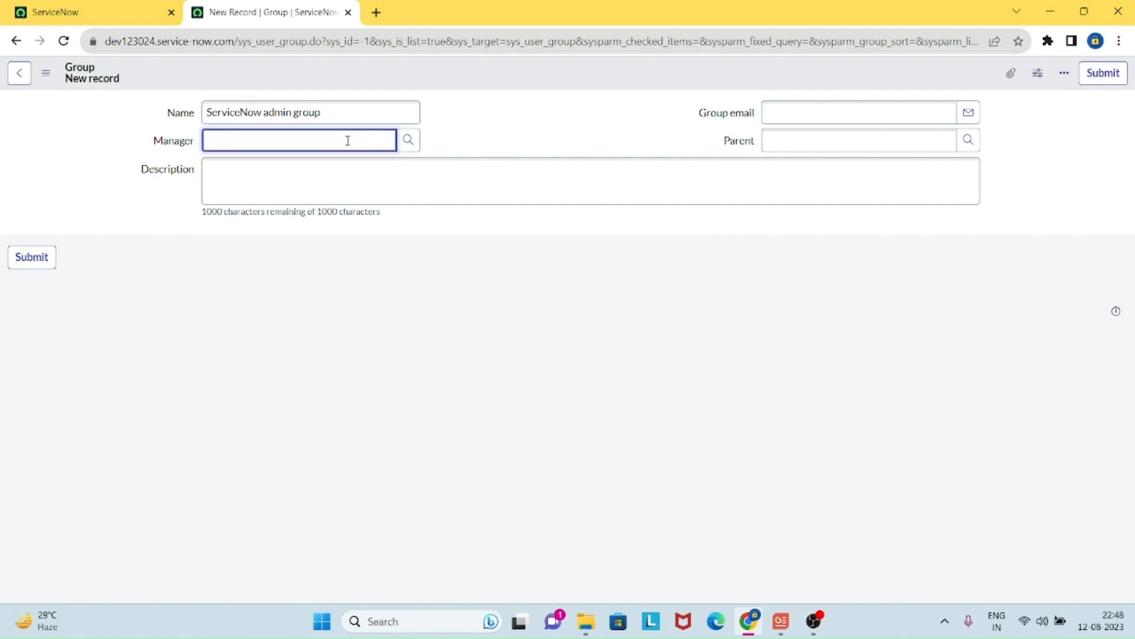
{"action": "type", "text": "prs"}
{"action": "key", "text": "BackSpace"}
{"action": "type", "text": "ak"}
{"action": "left_click", "coordinate": [341, 180]}
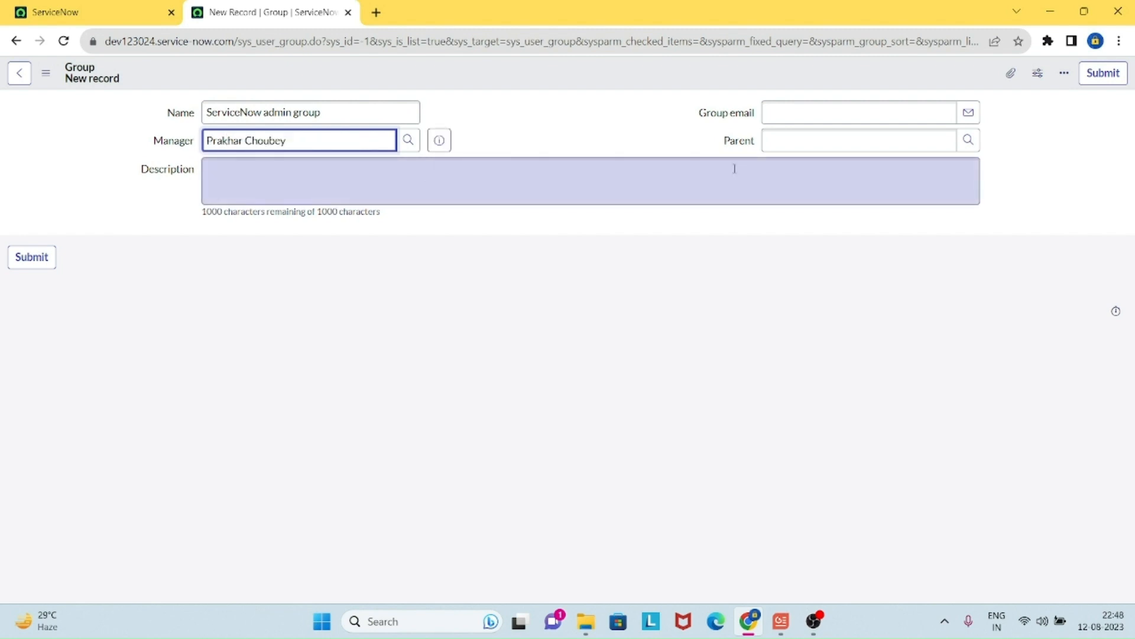
Step: Fill in the group's e-mail address and submit the new group
{"action": "left_click", "coordinate": [857, 115]}
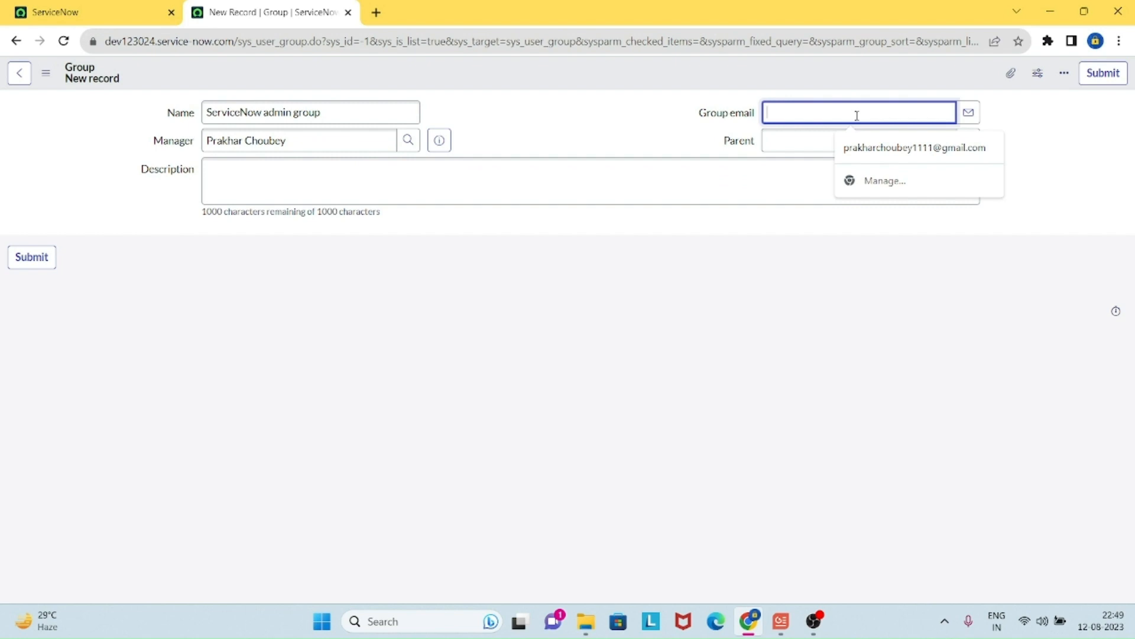
{"action": "type", "text": "prakha"}
{"action": "key", "text": "BackSpace"}
{"action": "key", "text": "BackSpace"}
{"action": "key", "text": "BackSpace"}
{"action": "key", "text": "BackSpace"}
{"action": "key", "text": "BackSpace"}
{"action": "key", "text": "BackSpace"}
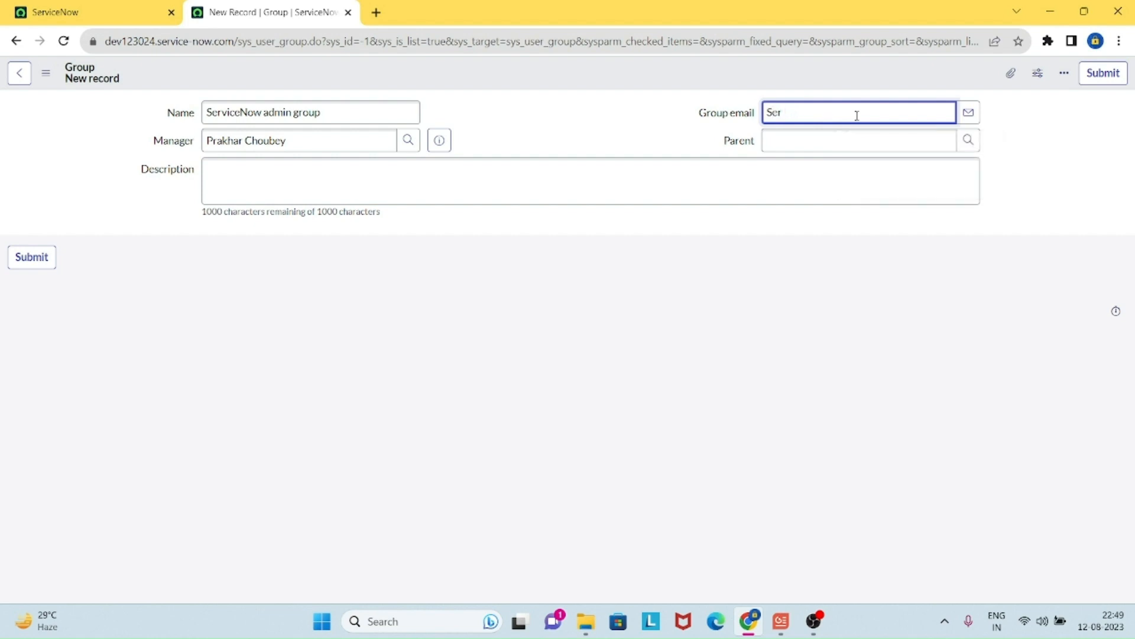
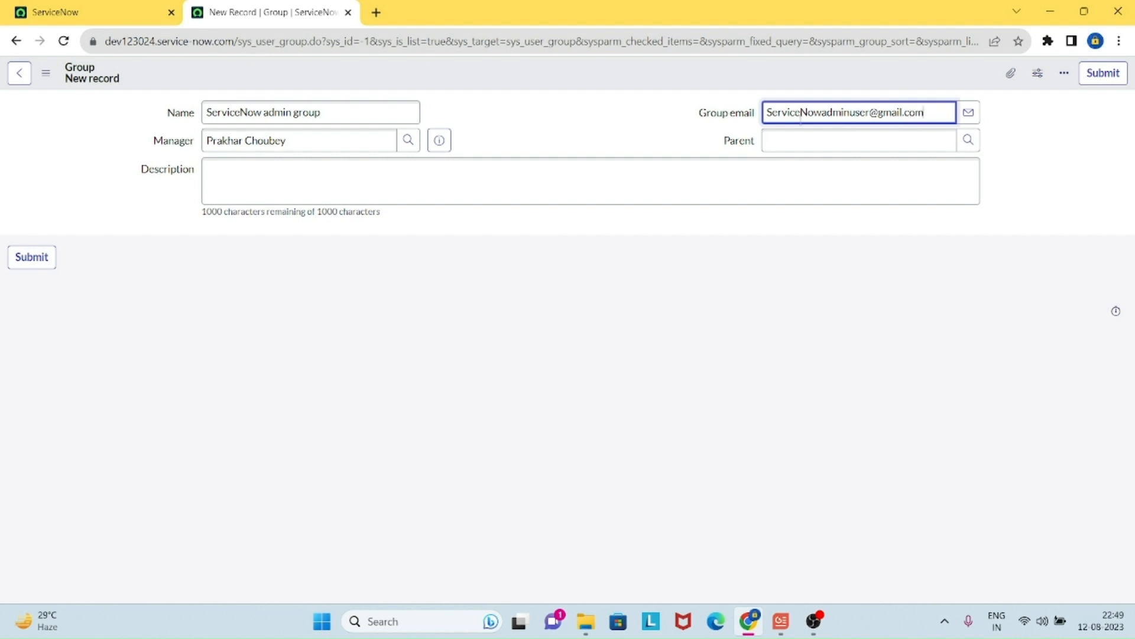
{"action": "left_click", "coordinate": [298, 184]}
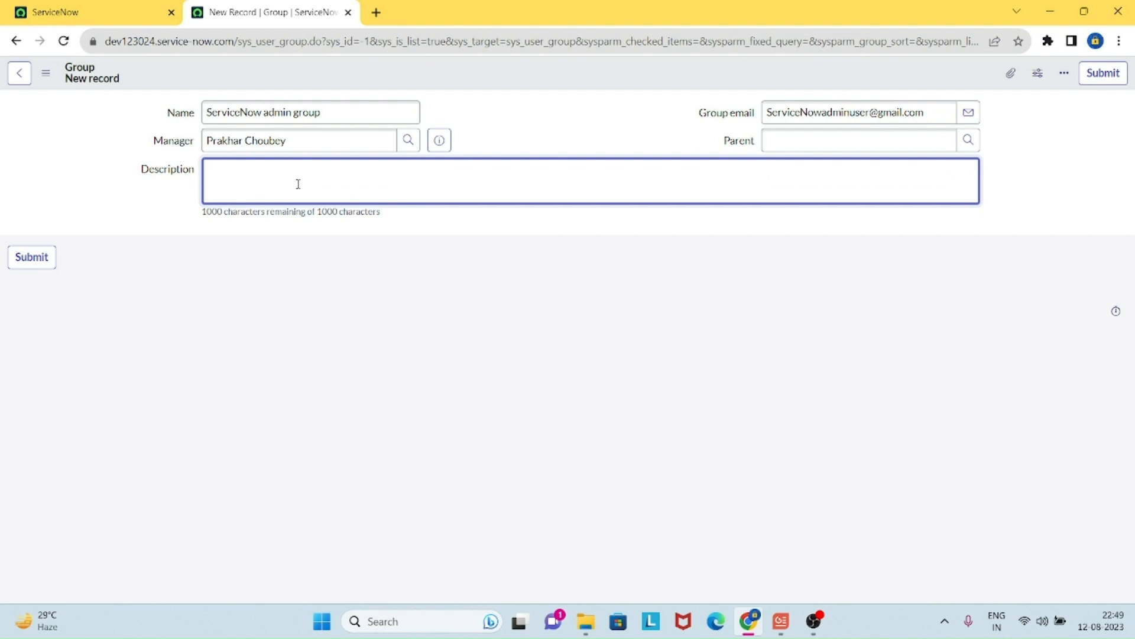
{"action": "left_click", "coordinate": [26, 265]}
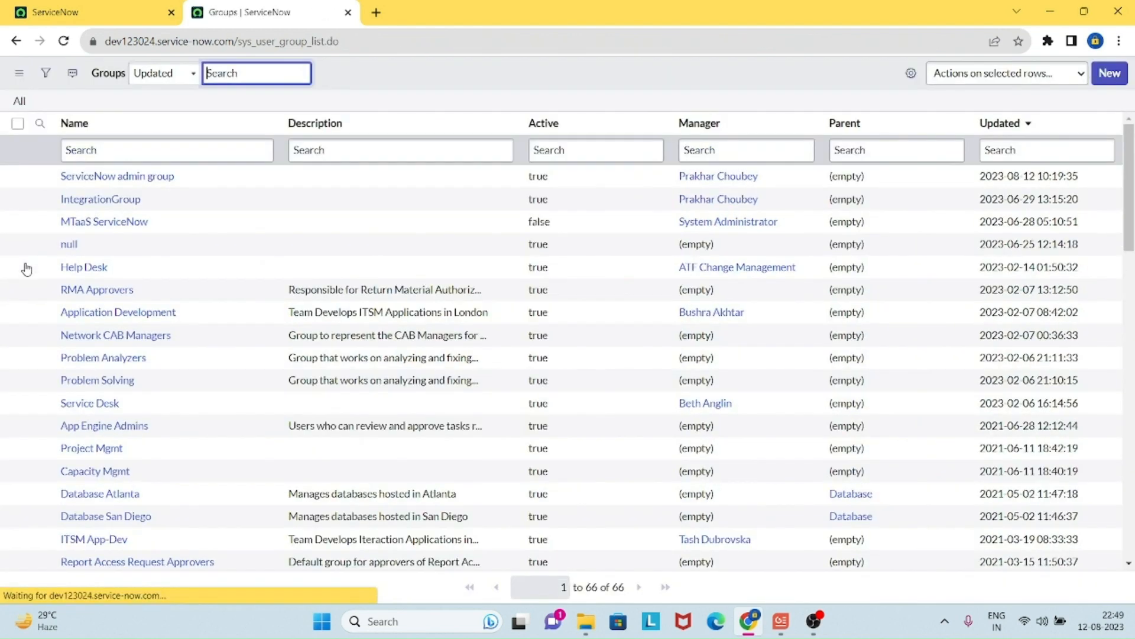
Step: Open the ServiceNow admin group record in a new tab and view it
{"action": "middle_click", "coordinate": [163, 177]}
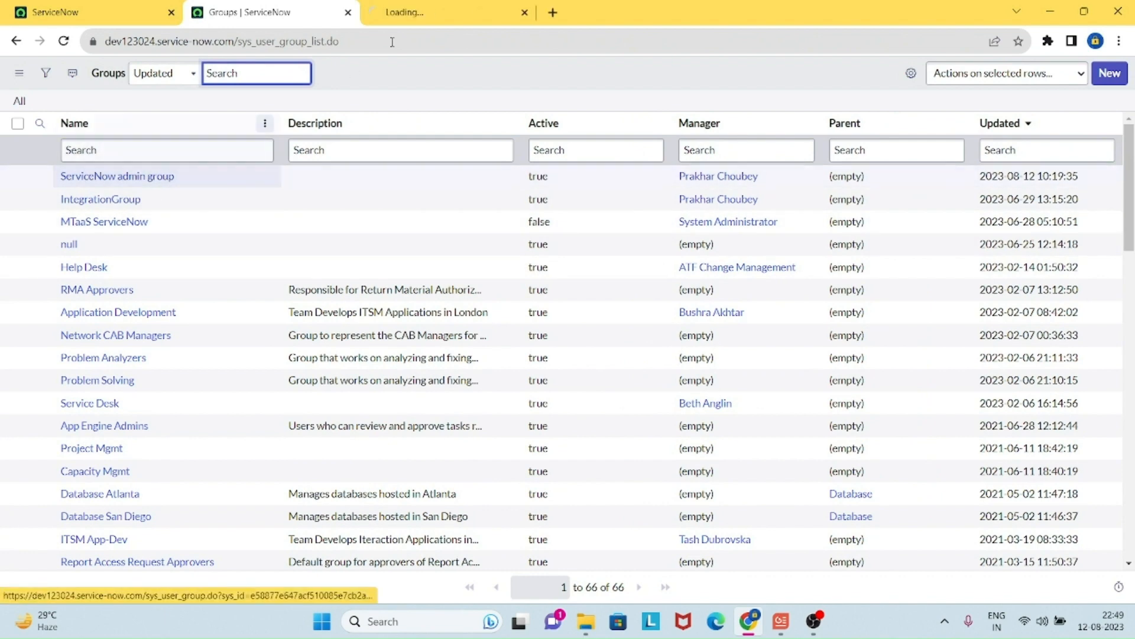
{"action": "left_click", "coordinate": [450, 13]}
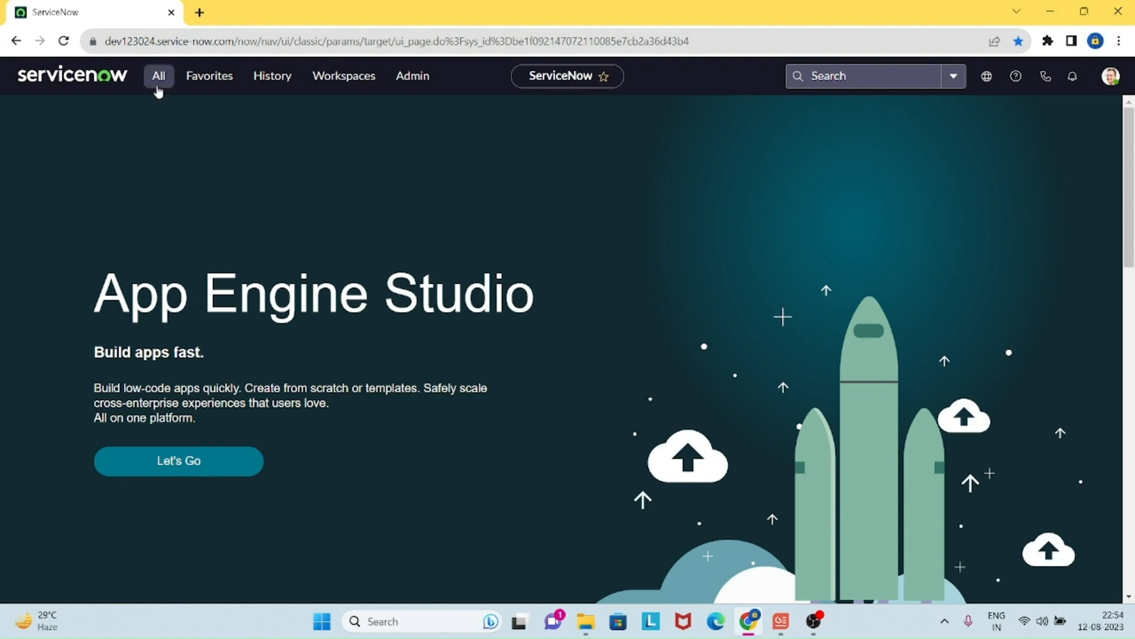
Step: Filter the All menu to 'system security' and open Users and Groups > Groups
{"action": "left_click", "coordinate": [157, 87]}
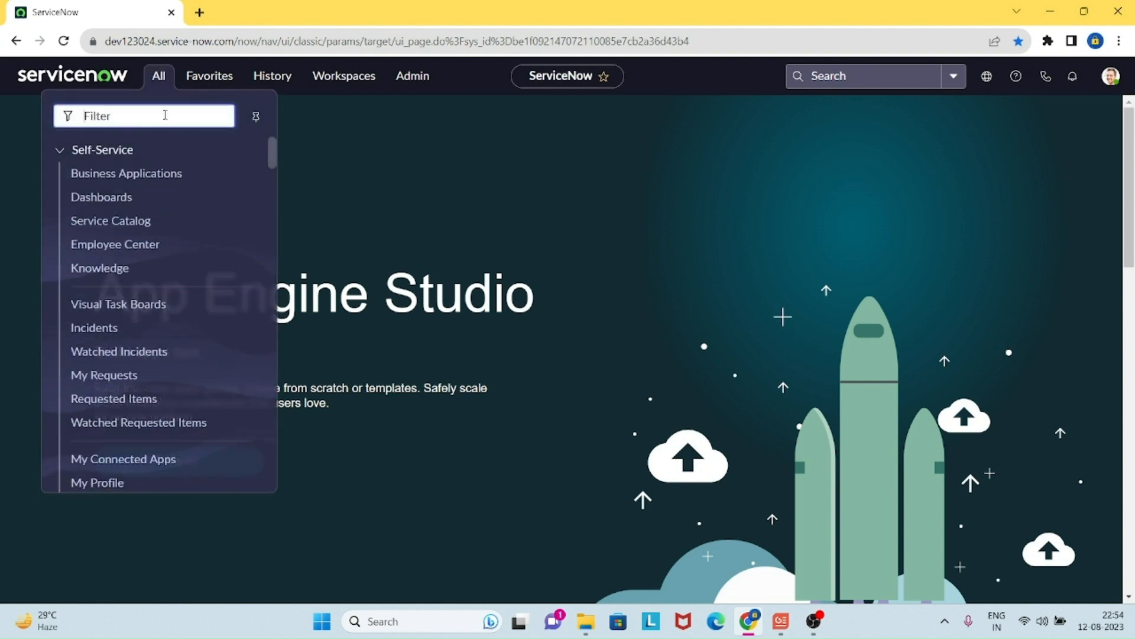
{"action": "type", "text": "sys"}
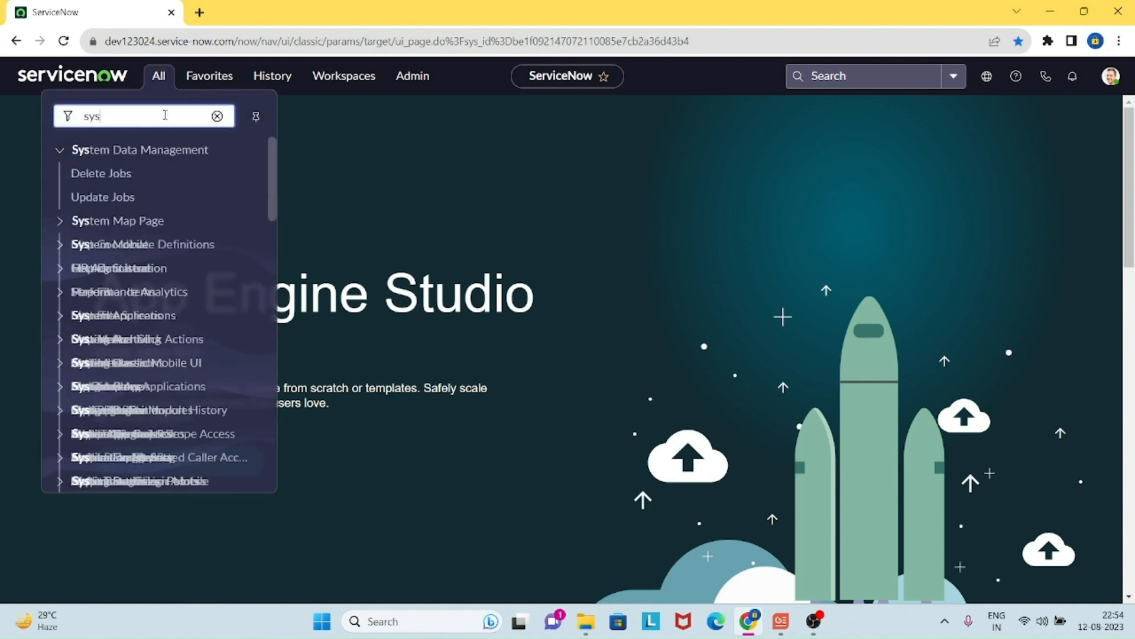
{"action": "type", "text": "tem"}
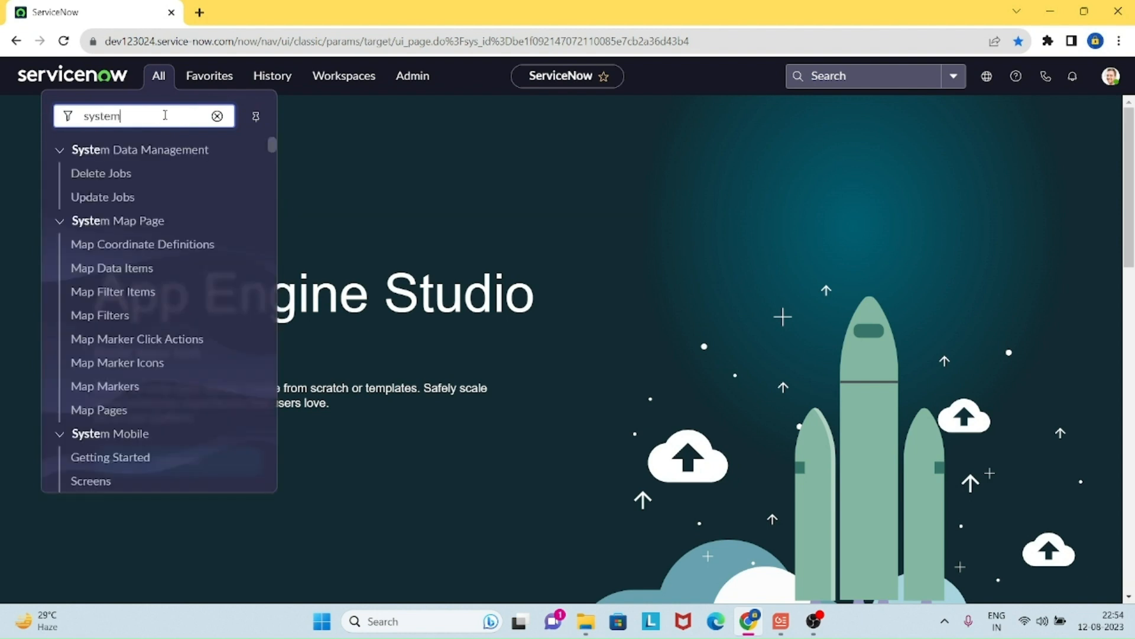
{"action": "type", "text": " security"}
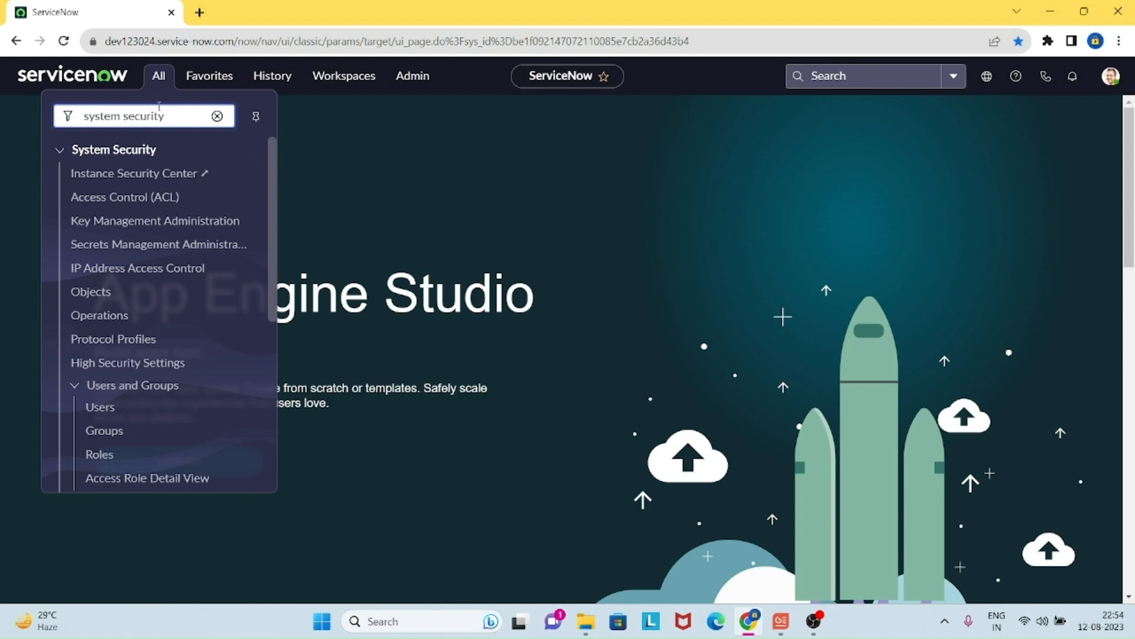
{"action": "left_click", "coordinate": [114, 433]}
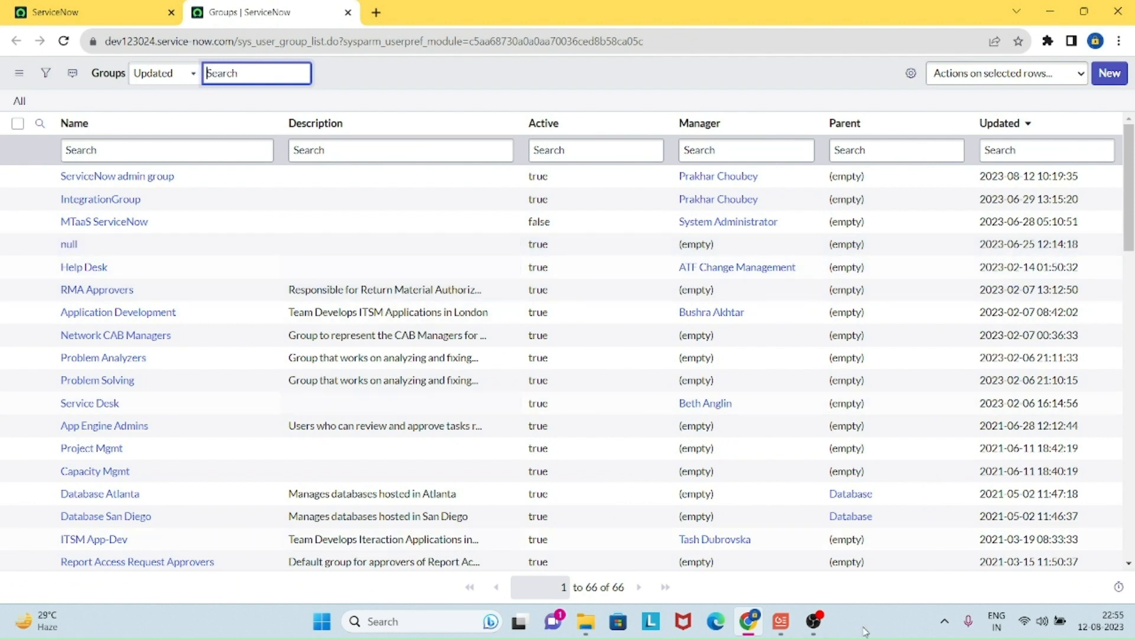
Step: Filter the Groups list by name 'ServiceNow admin group' and open that group's record
{"action": "left_click", "coordinate": [197, 153]}
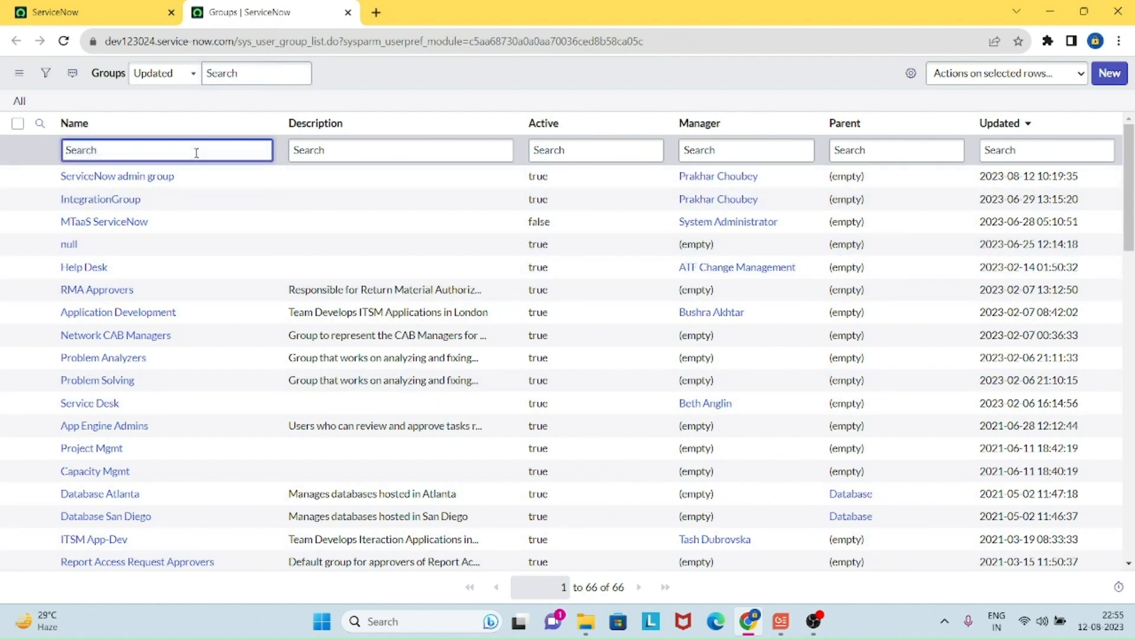
{"action": "type", "text": "ServiceNow admin group"}
{"action": "key", "text": "Return"}
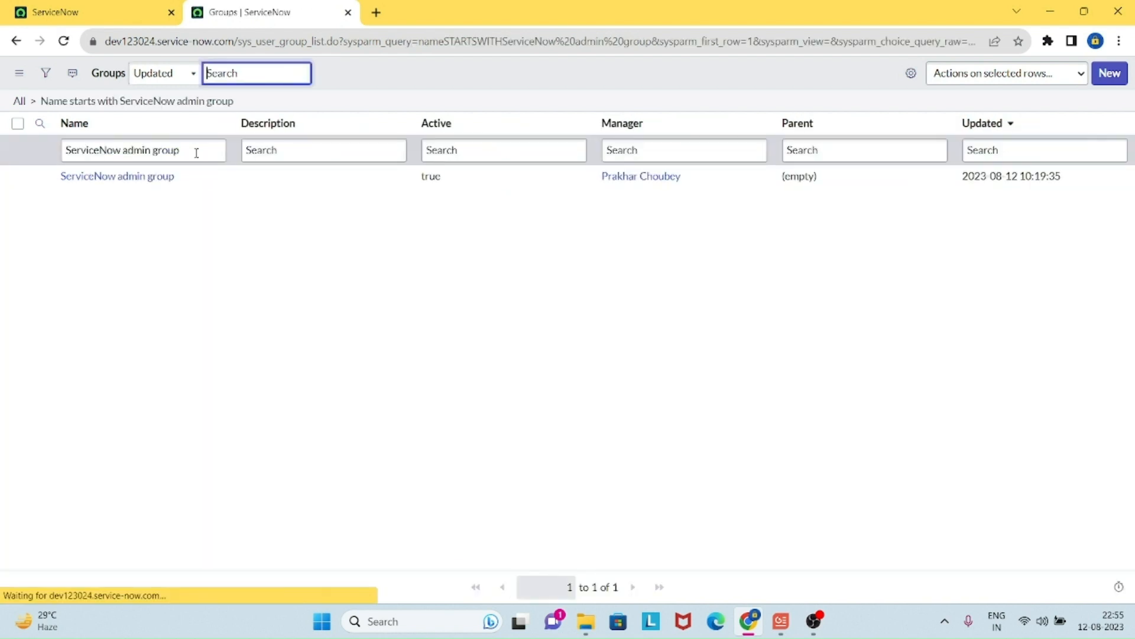
{"action": "left_click", "coordinate": [170, 177], "text": "ctrl"}
{"action": "left_click", "coordinate": [478, 14]}
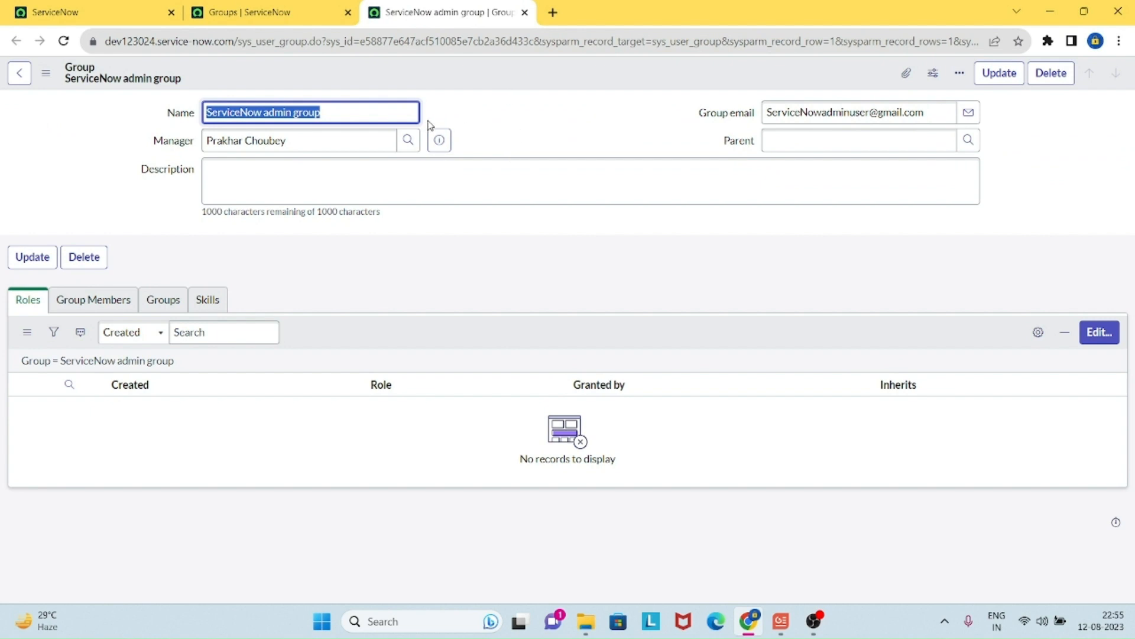
Step: Change the group name to 'User ServiceNow ITIL group', save it, and clear the name filter
{"action": "triple_click", "coordinate": [369, 111]}
{"action": "triple_click", "coordinate": [370, 112]}
{"action": "type", "text": "U"}
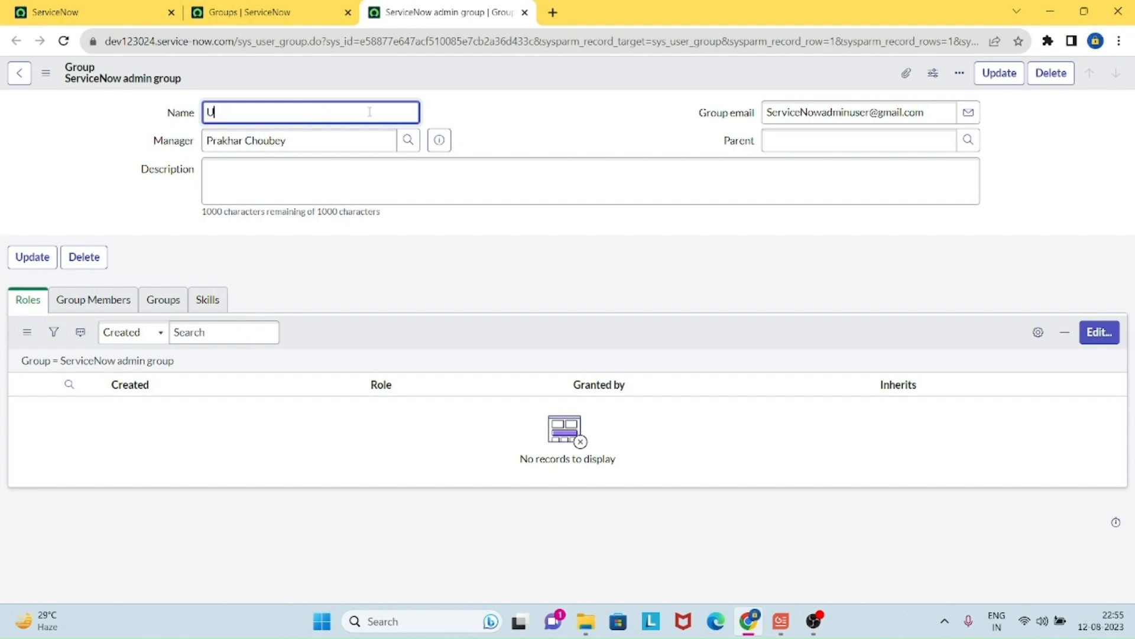
{"action": "type", "text": "ser ServiceNow ITIL group"}
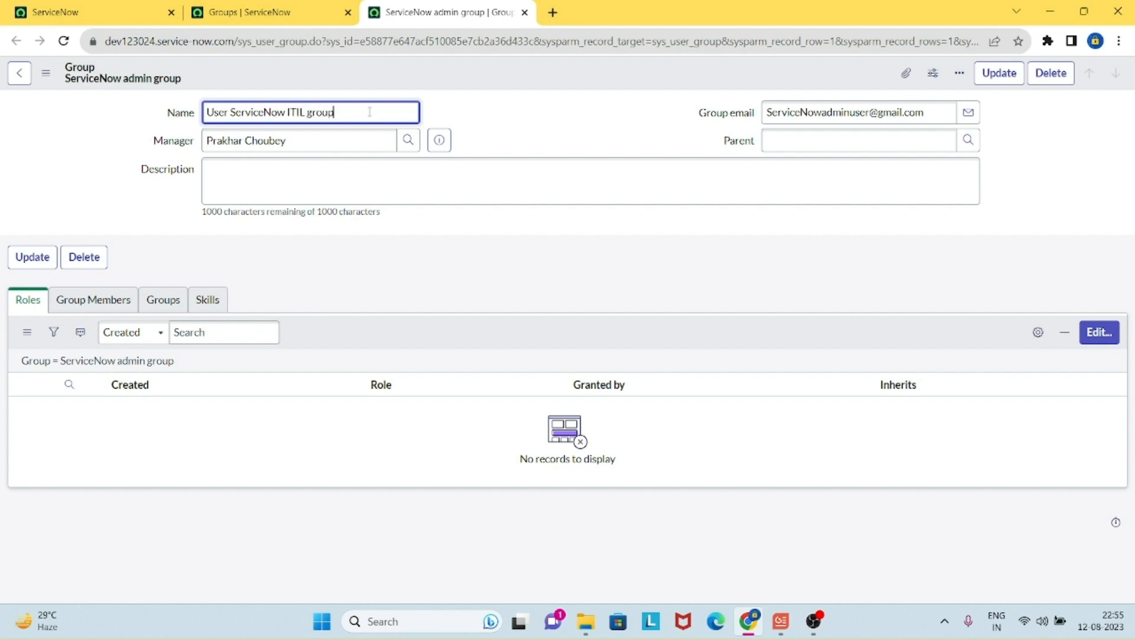
{"action": "left_click", "coordinate": [998, 75]}
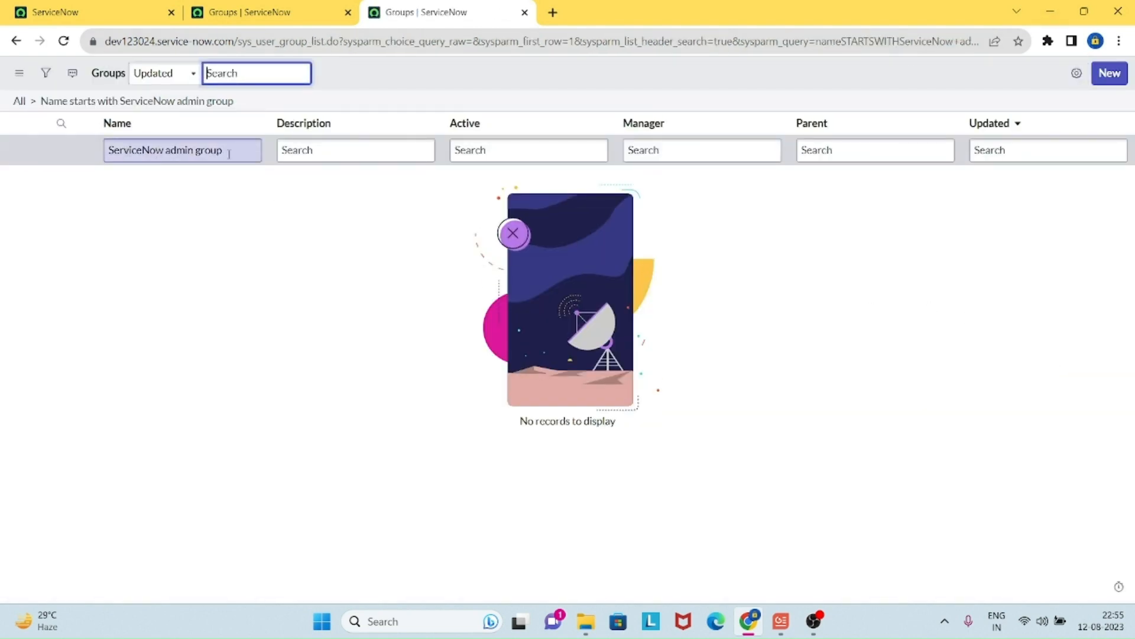
{"action": "left_click", "coordinate": [34, 103]}
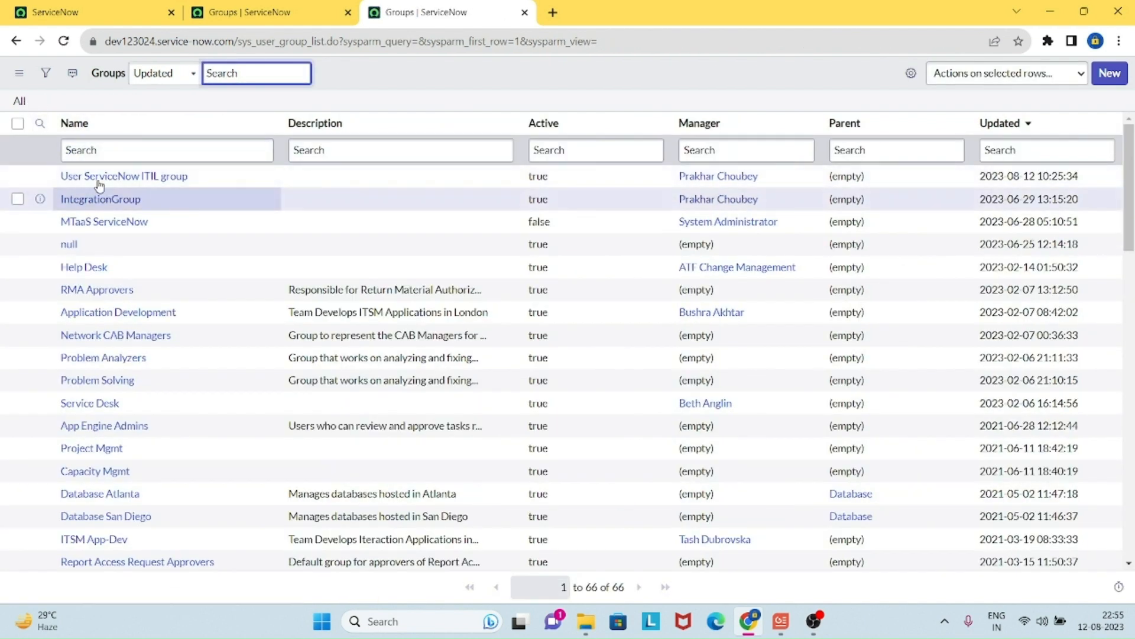
Step: Open the renamed User ServiceNow ITIL group record, then bring up the All navigation menu
{"action": "left_click", "coordinate": [165, 183]}
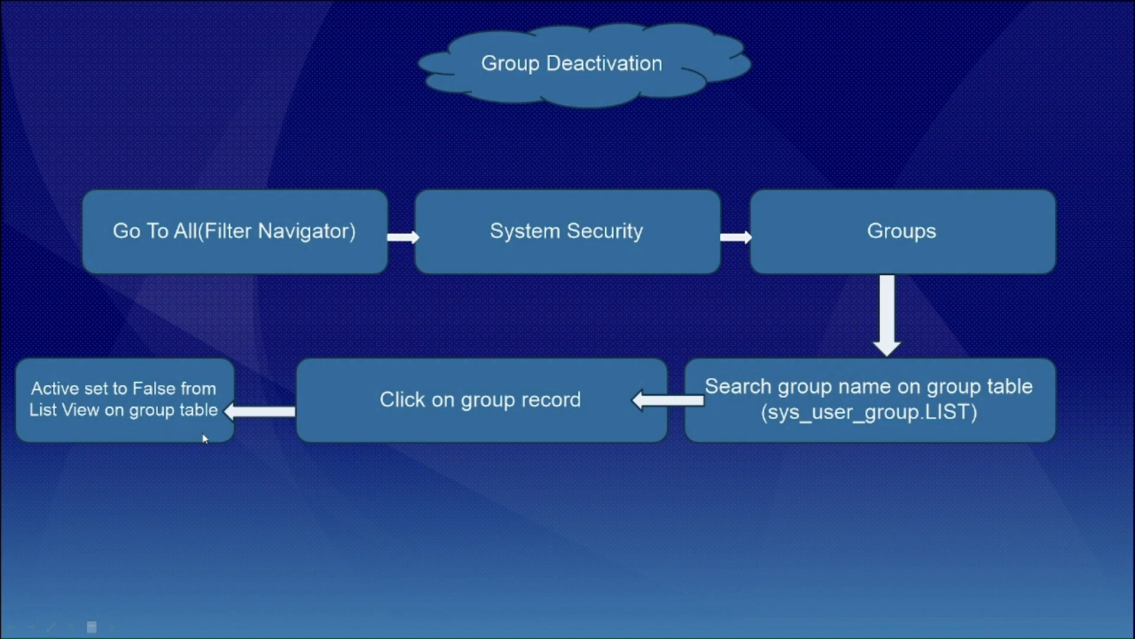
{"action": "key", "text": "alt+Tab"}
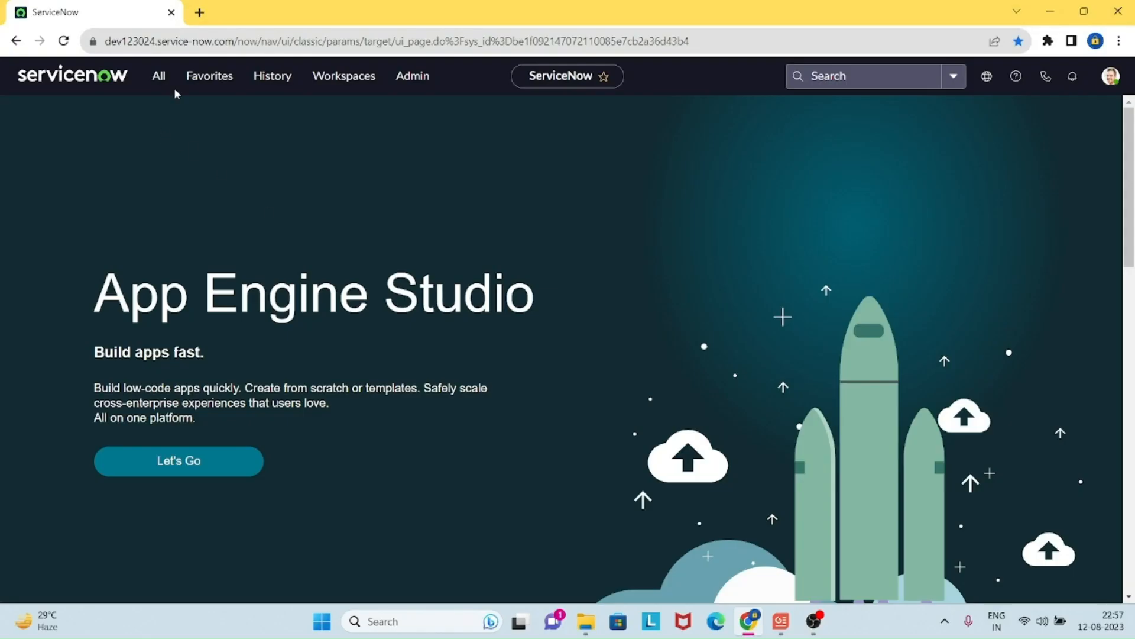
{"action": "left_click", "coordinate": [156, 82]}
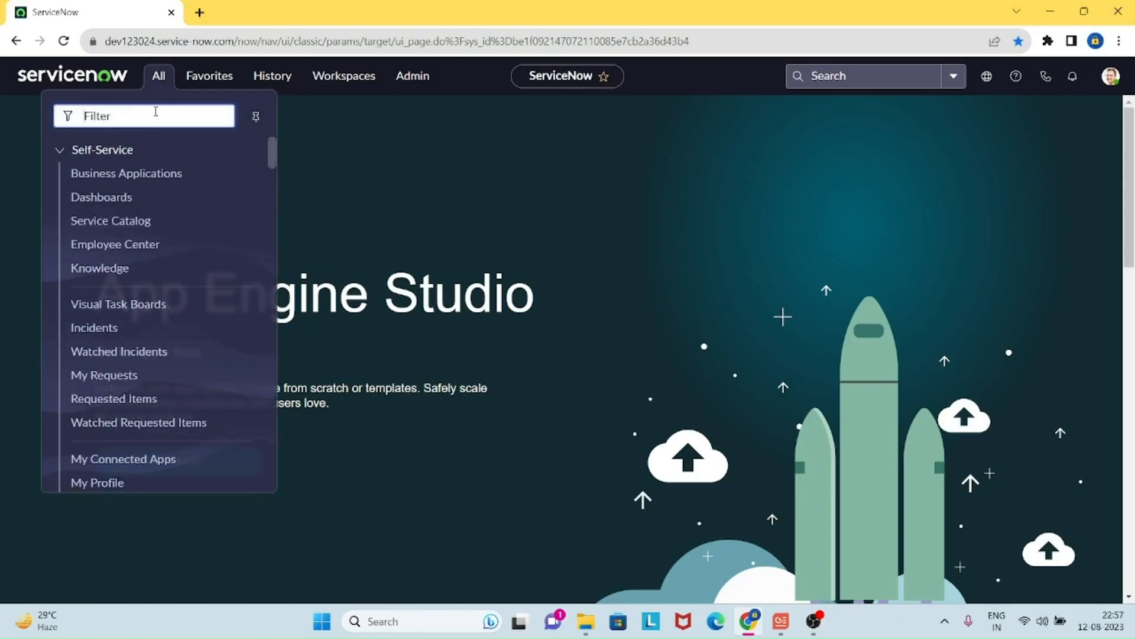
Step: Filter the navigator to 'system security' and open its Groups list in a new tab
{"action": "type", "text": "system security"}
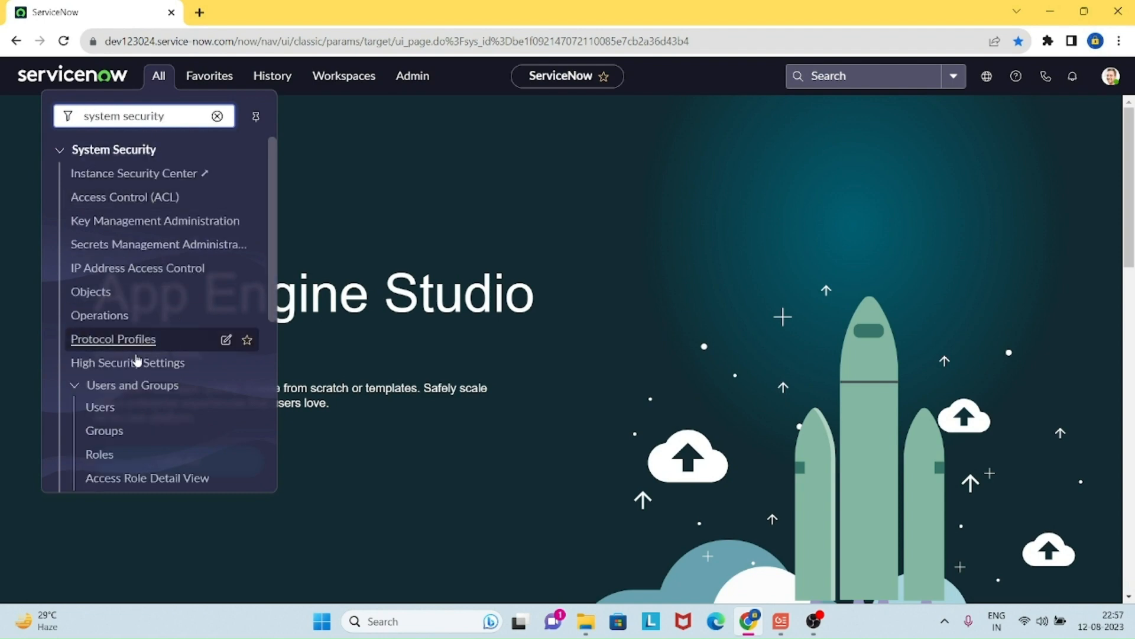
{"action": "middle_click", "coordinate": [114, 438]}
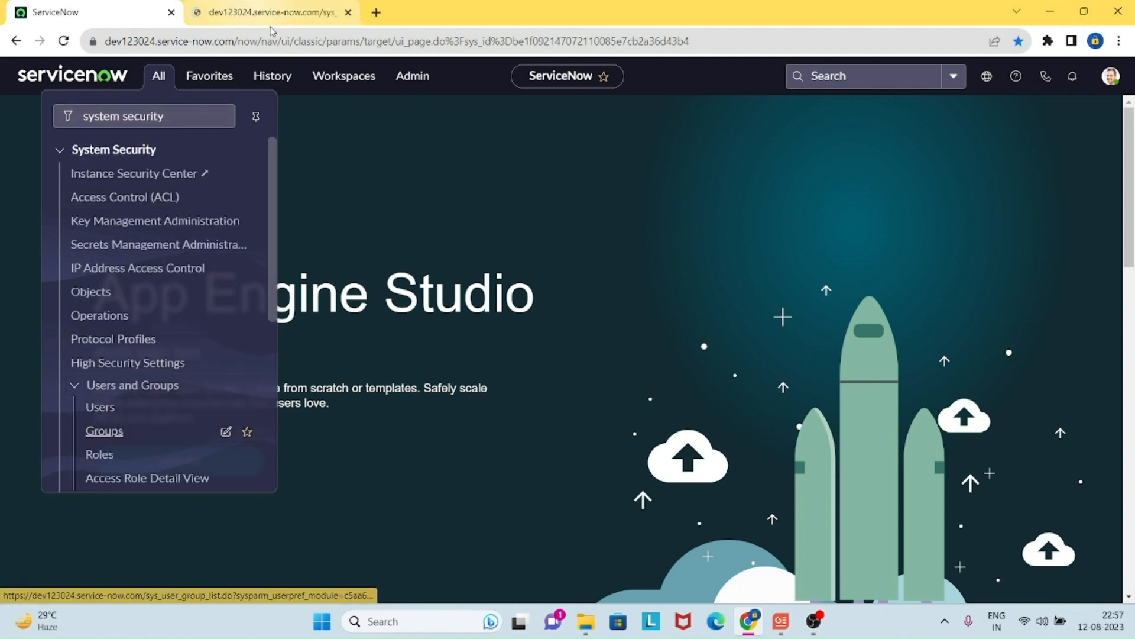
{"action": "left_click", "coordinate": [274, 15]}
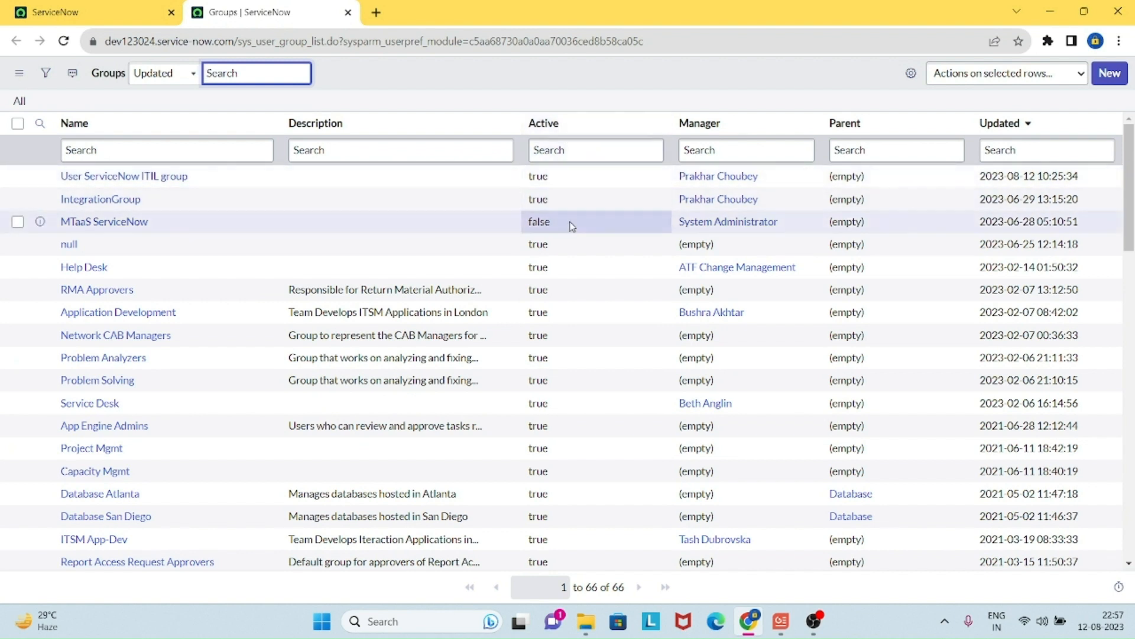
Step: Set User ServiceNow ITIL group's Active cell to false by editing it in the list
{"action": "double_click", "coordinate": [561, 175]}
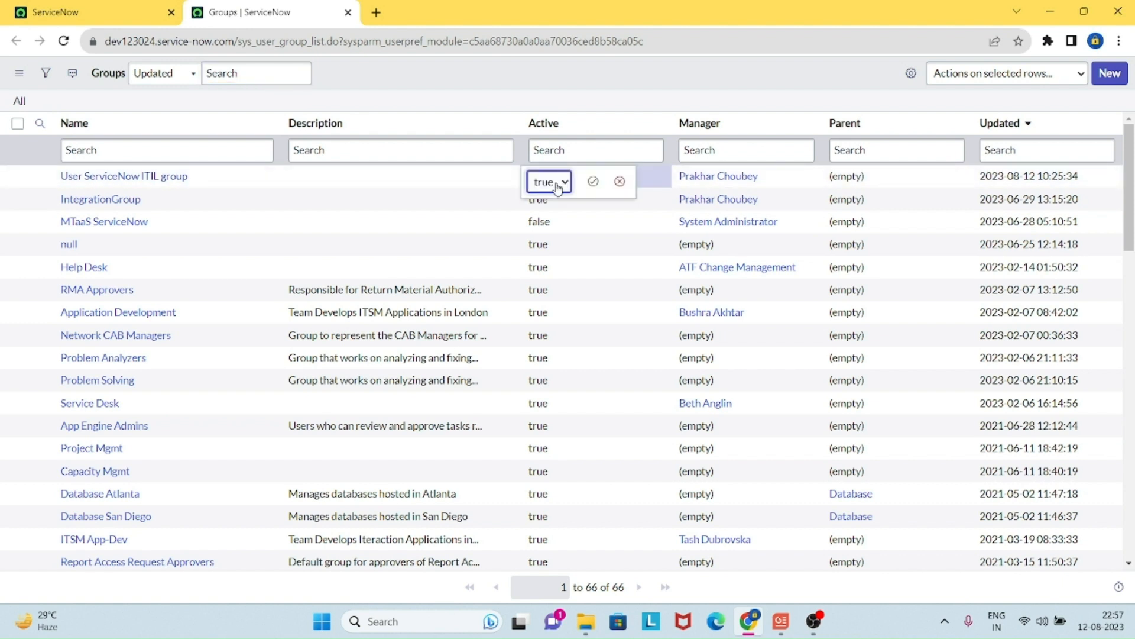
{"action": "left_click", "coordinate": [556, 186]}
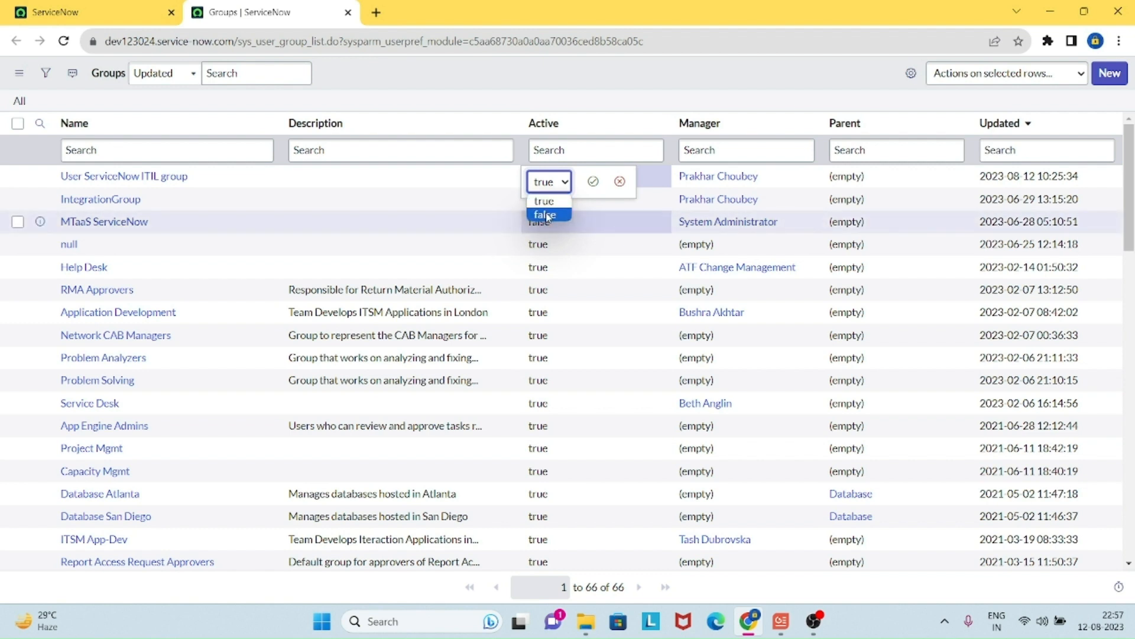
{"action": "left_click", "coordinate": [546, 215]}
{"action": "left_click", "coordinate": [592, 184]}
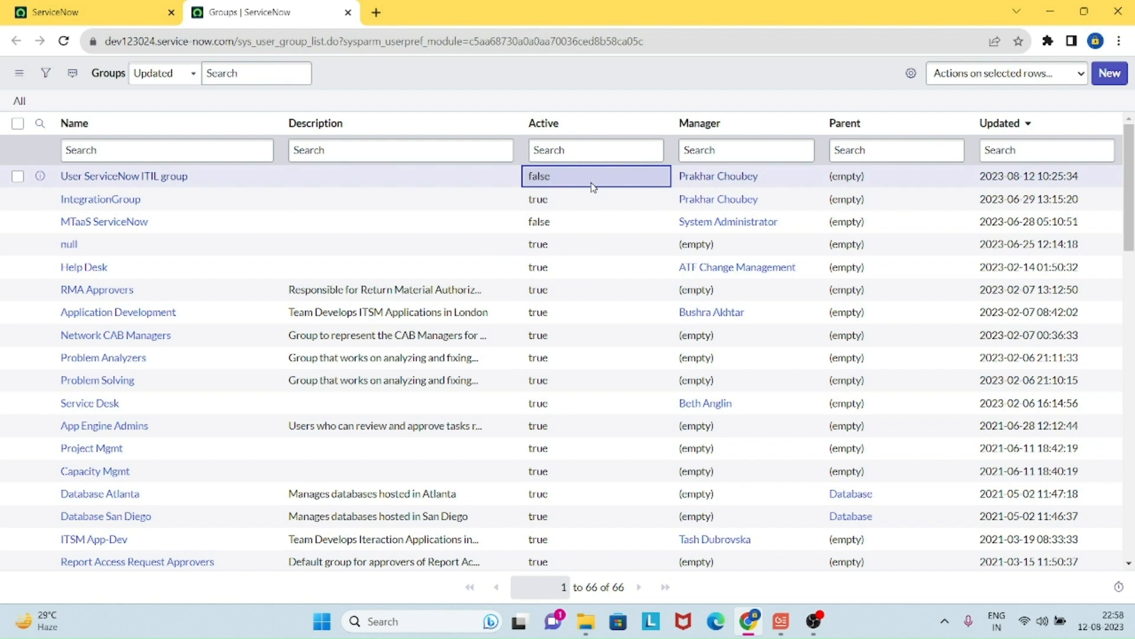
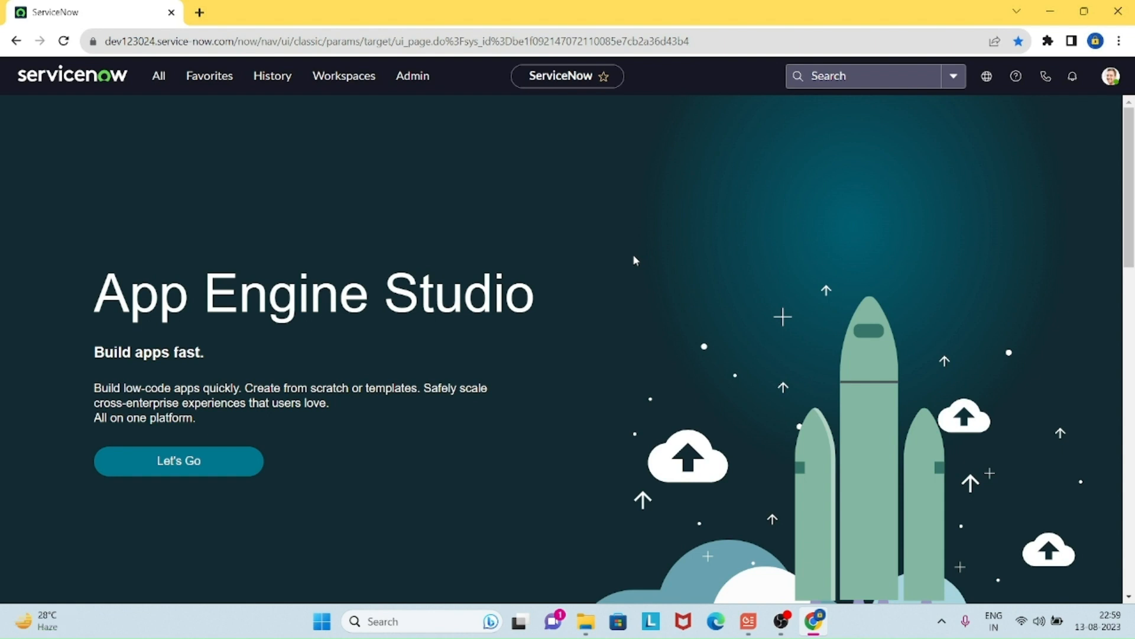
Step: Open the System Security Groups list, showing all 67 groups, in a second browser tab
{"action": "left_click", "coordinate": [161, 79]}
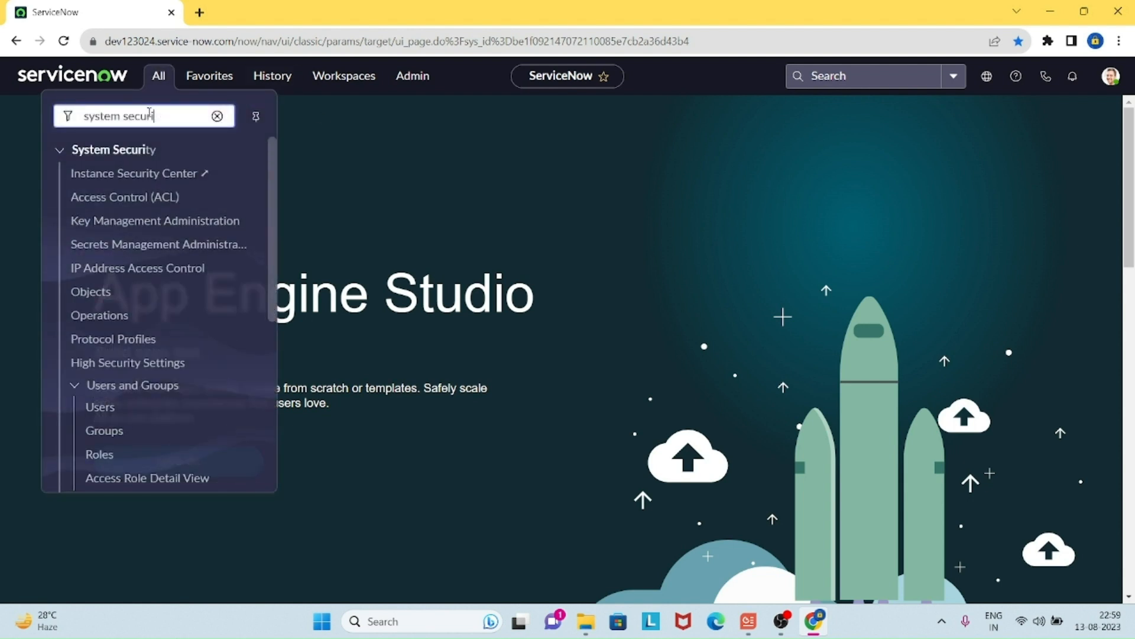
{"action": "middle_click", "coordinate": [114, 438]}
{"action": "left_click", "coordinate": [254, 15]}
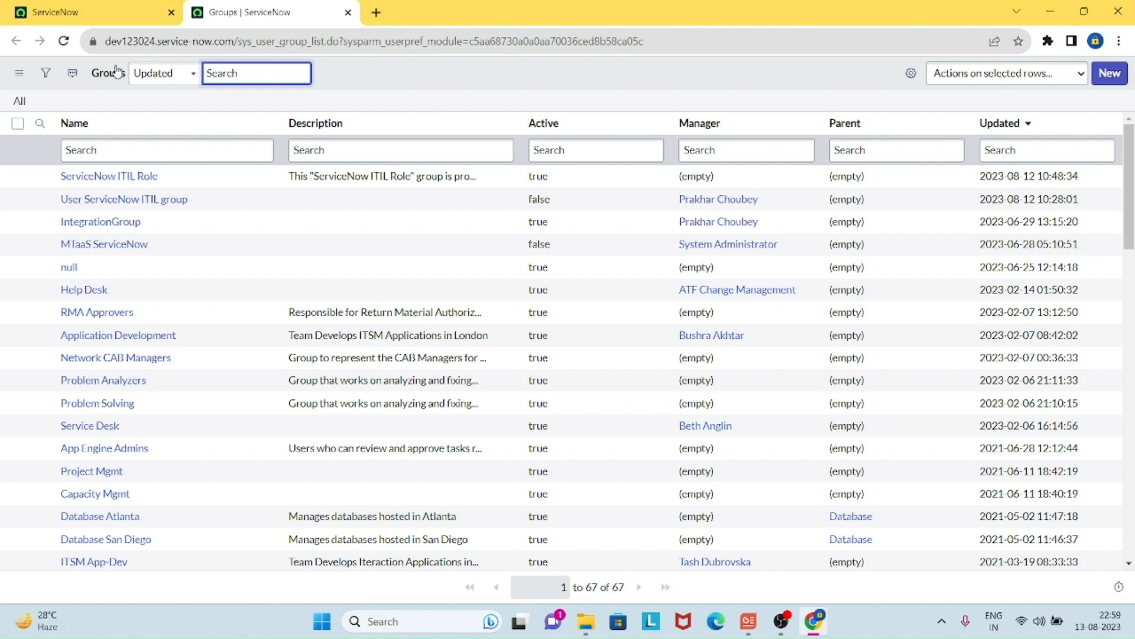
Step: Filter the Groups list to Roles is itil, narrowing it to five groups
{"action": "left_click", "coordinate": [47, 73]}
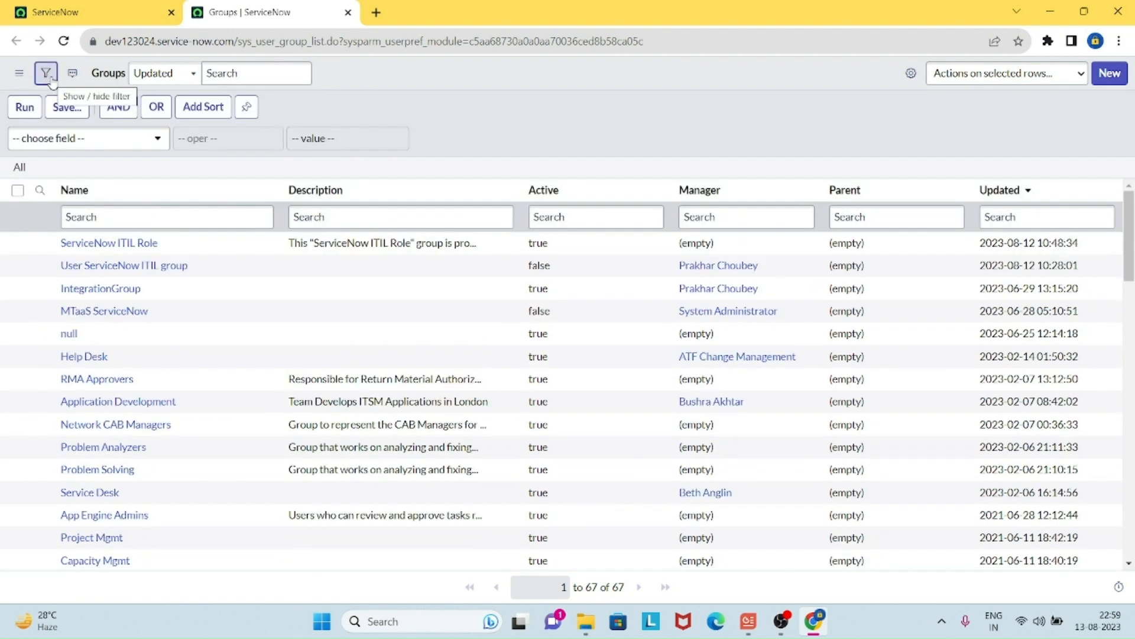
{"action": "left_click", "coordinate": [84, 142]}
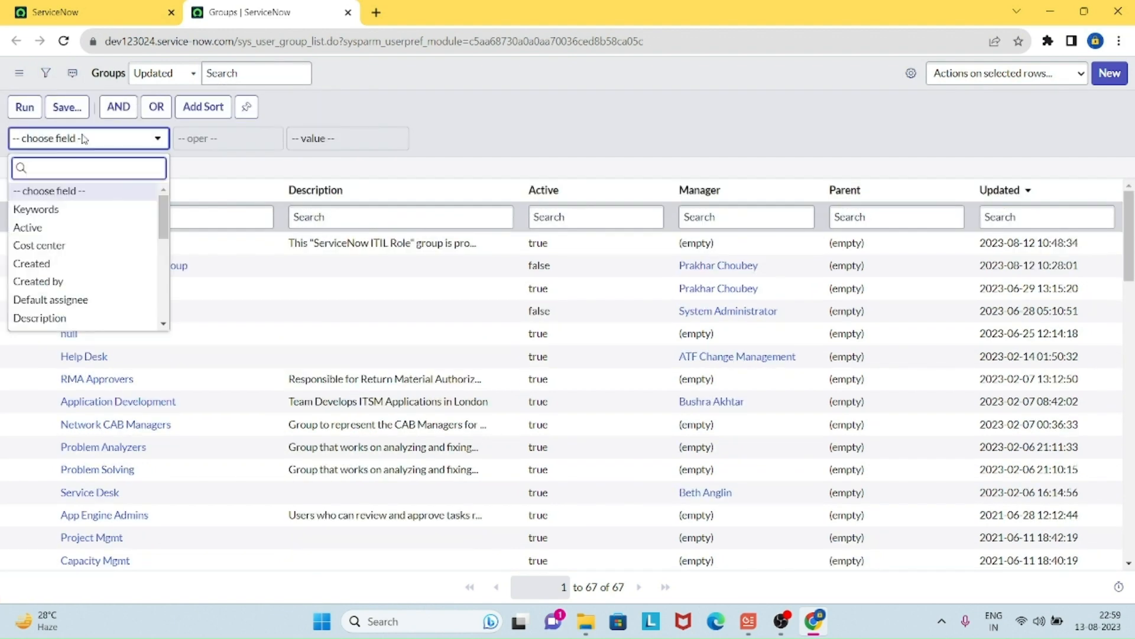
{"action": "type", "text": "role"}
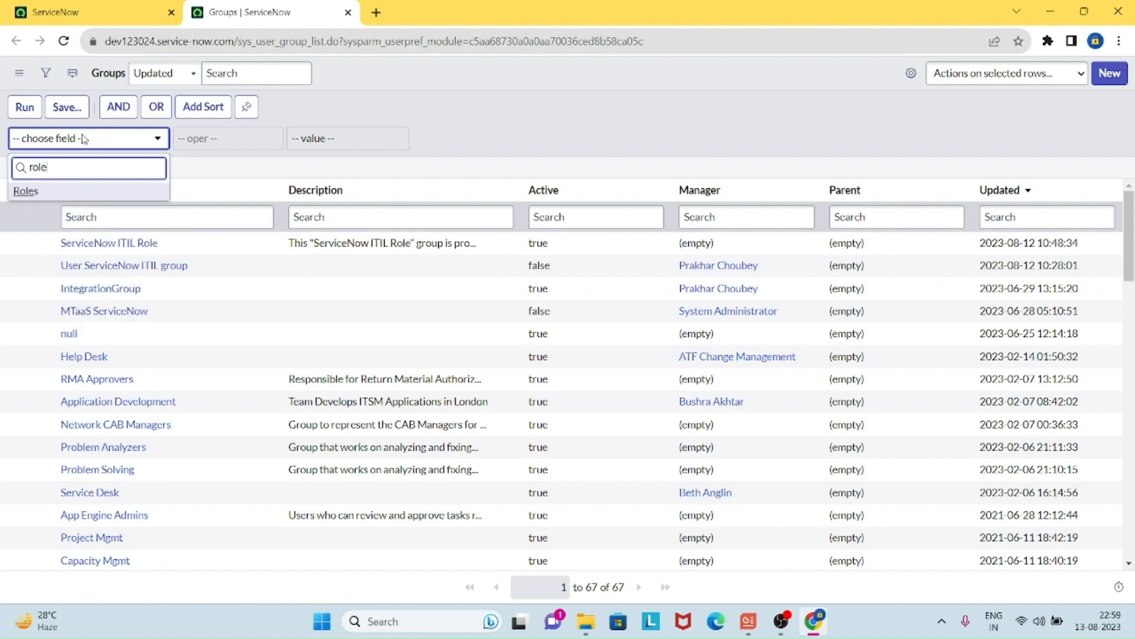
{"action": "left_click", "coordinate": [102, 197]}
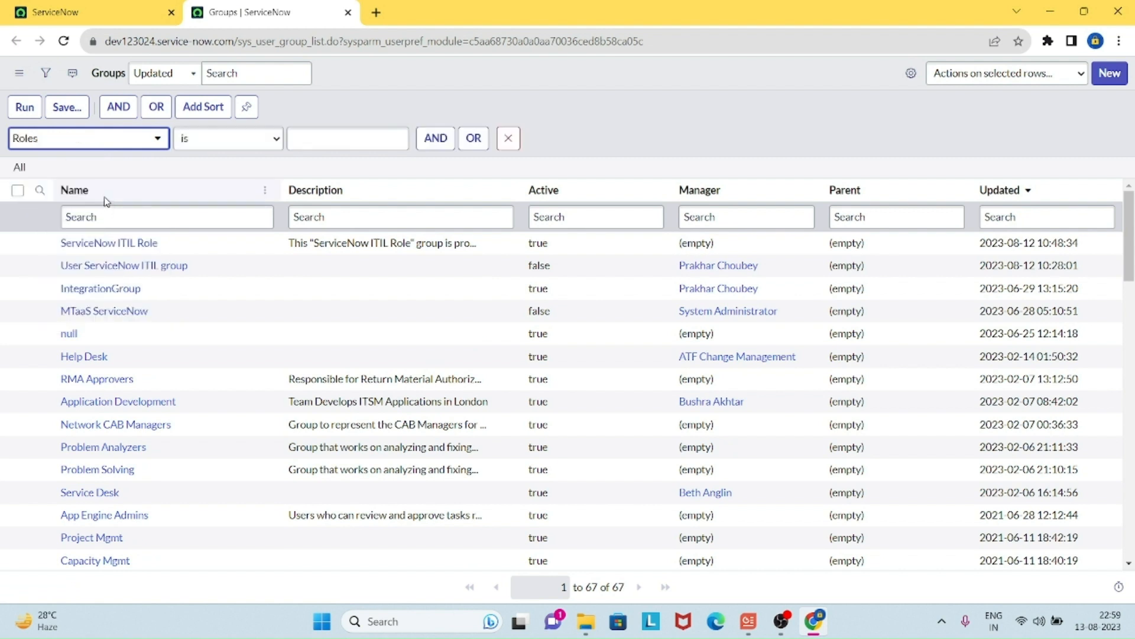
{"action": "left_click", "coordinate": [307, 144]}
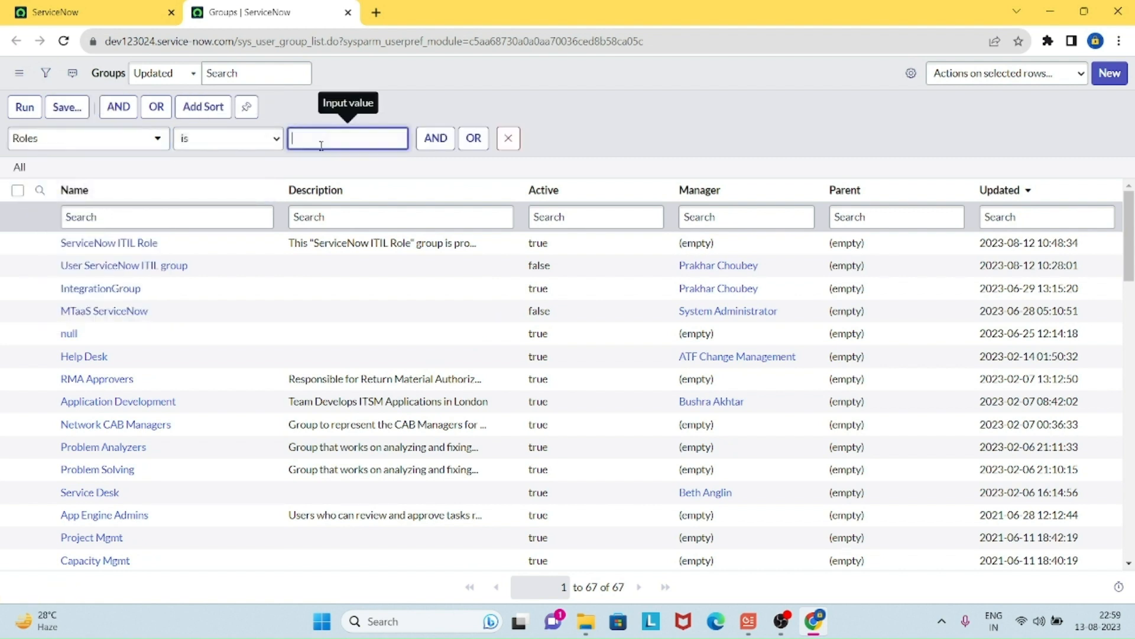
{"action": "type", "text": "itil"}
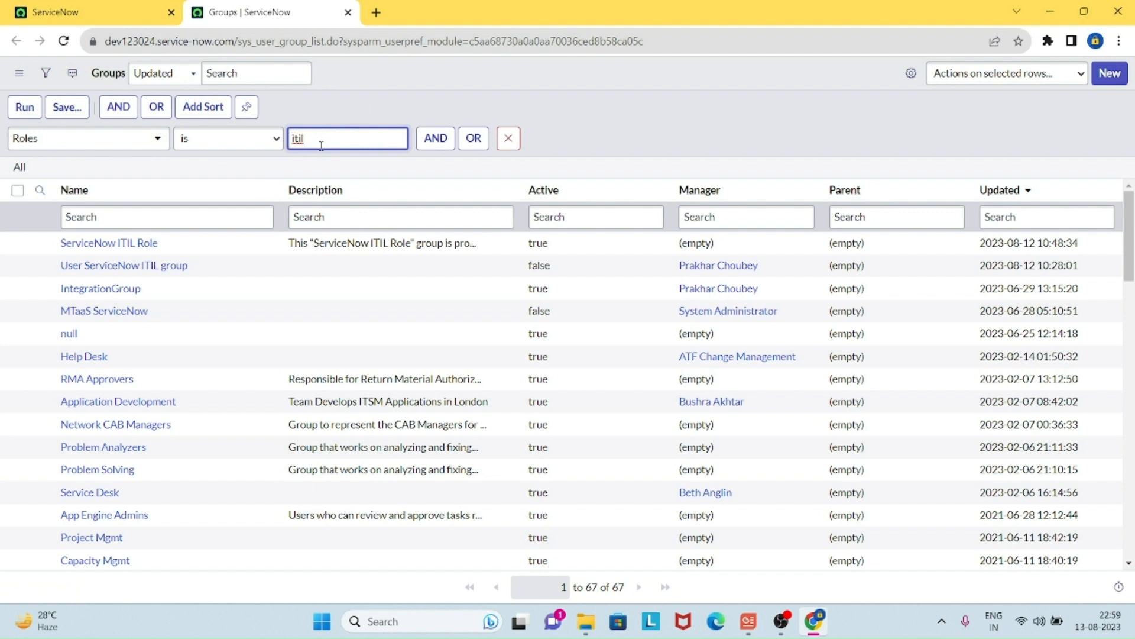
{"action": "left_click", "coordinate": [372, 118]}
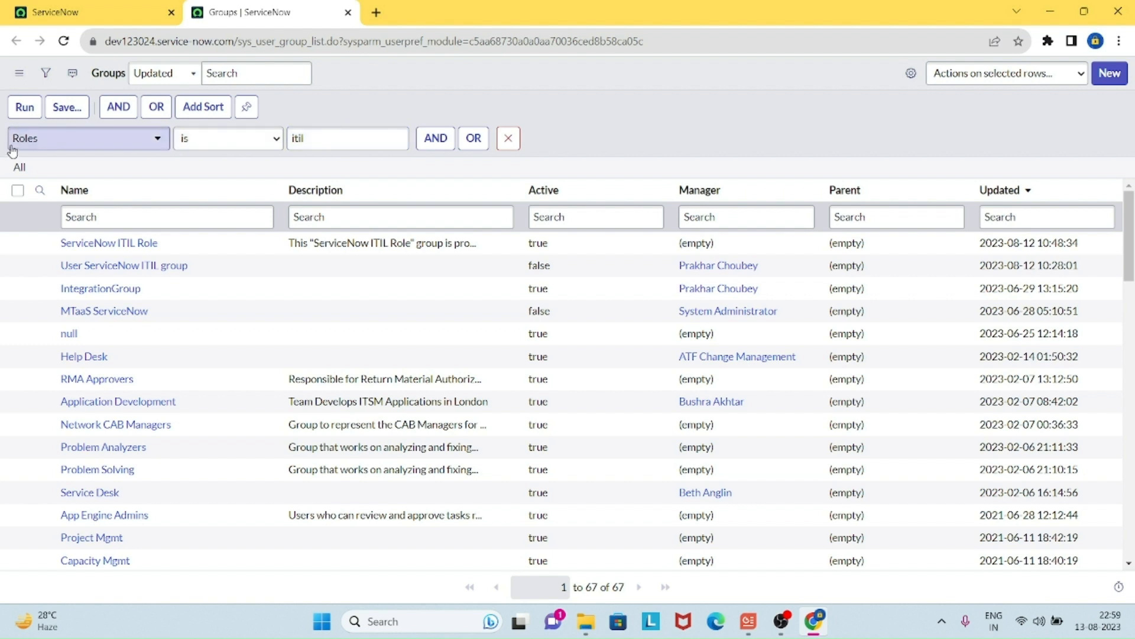
{"action": "left_click", "coordinate": [26, 115]}
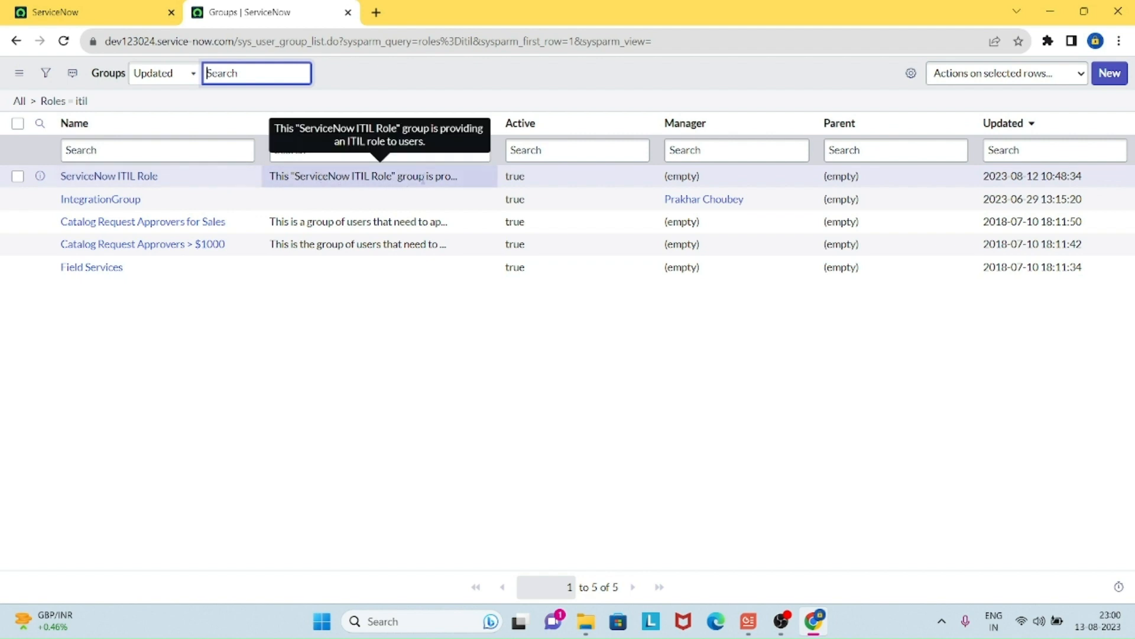
Step: Open ServiceNow ITIL Role in a new tab and review its one member and itil role
{"action": "left_click", "coordinate": [152, 181], "text": "ctrl"}
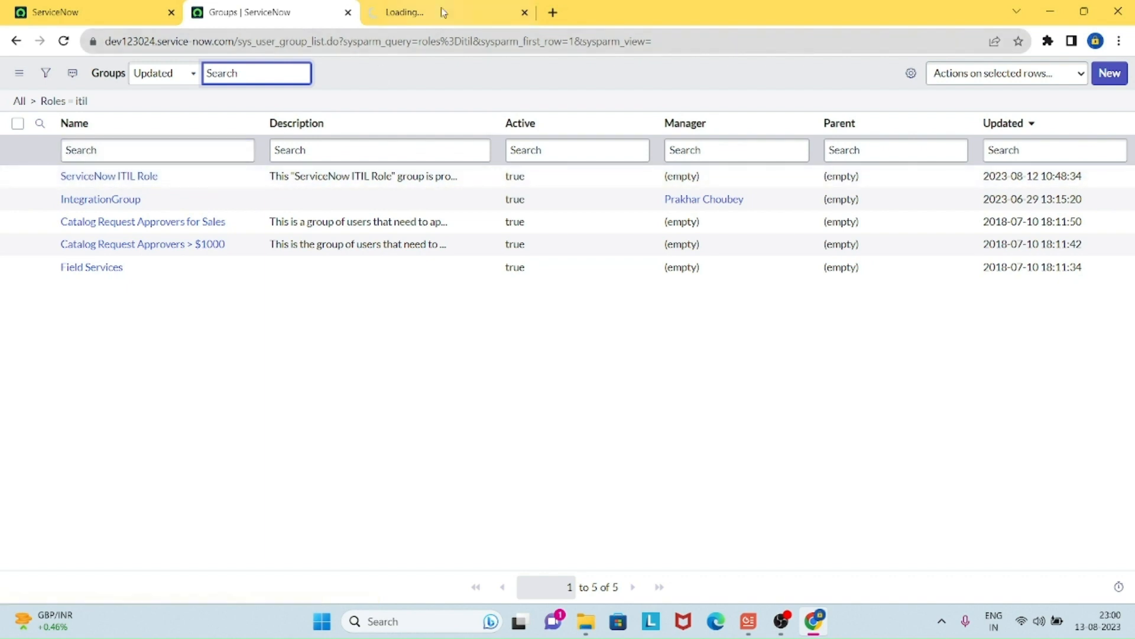
{"action": "left_click", "coordinate": [427, 17]}
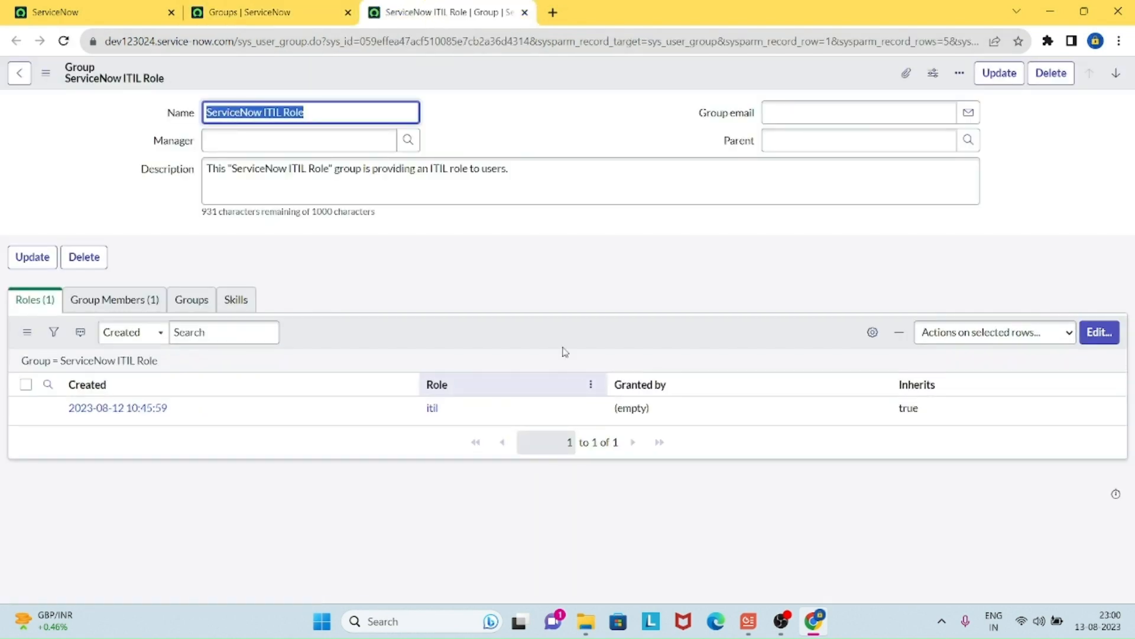
{"action": "left_click", "coordinate": [121, 301]}
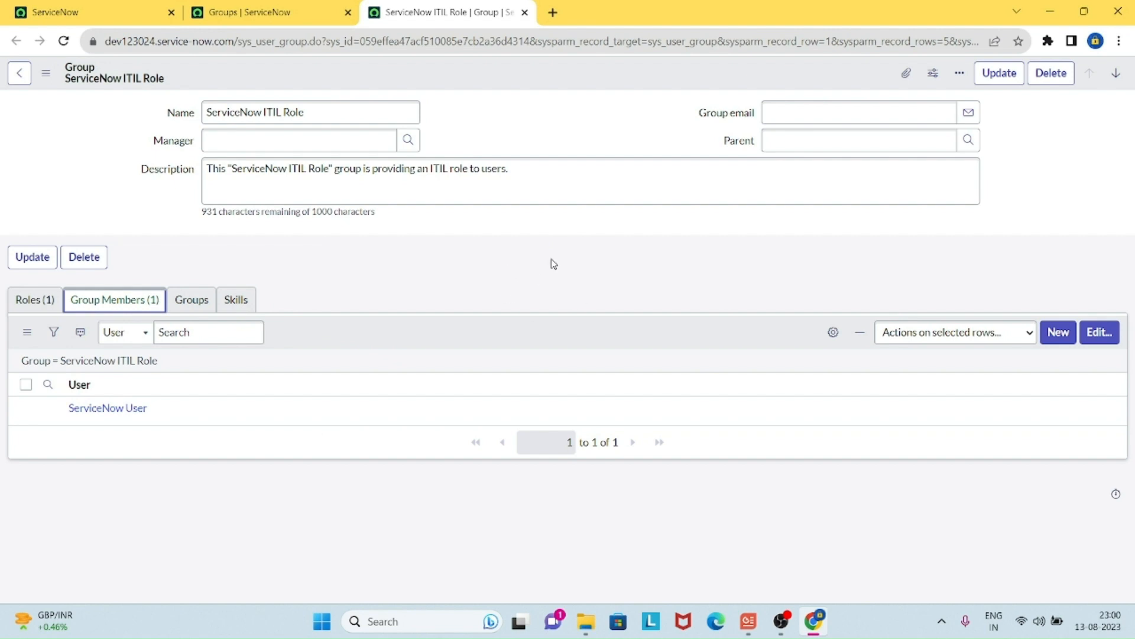
{"action": "left_click", "coordinate": [46, 303]}
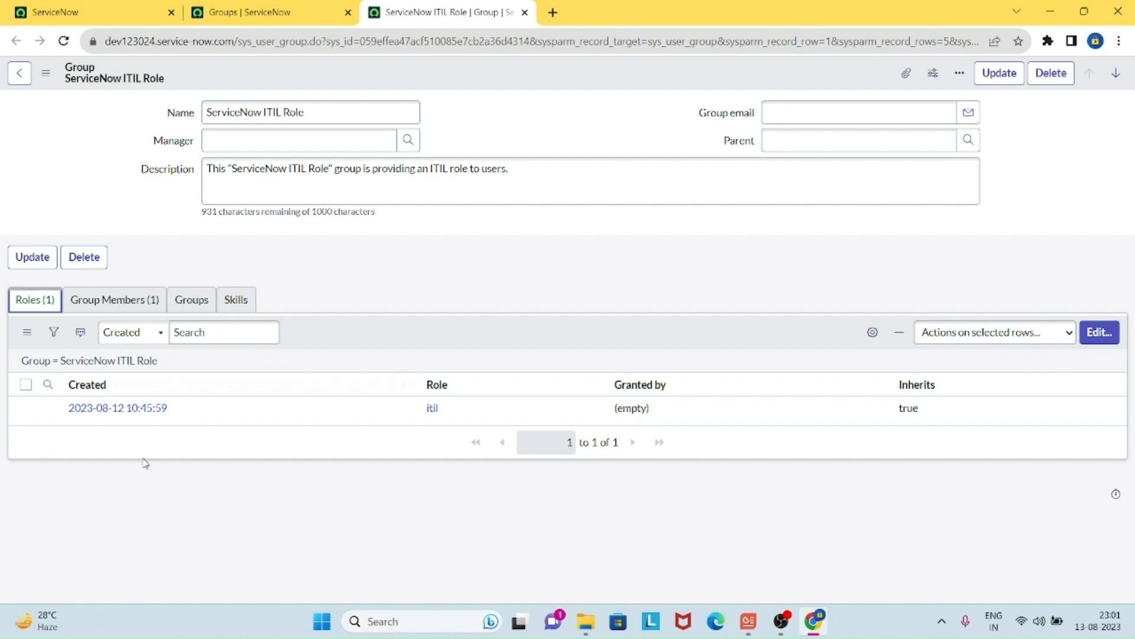
Step: Search 'example' among available users, add Test Example to the group's members, and save
{"action": "left_click", "coordinate": [136, 307]}
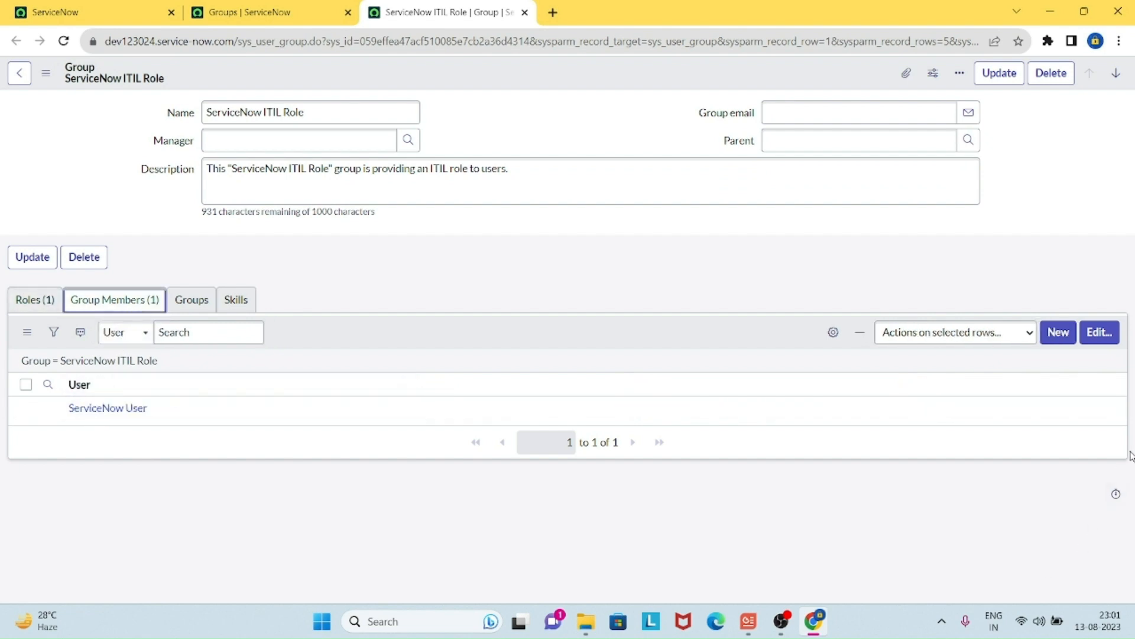
{"action": "left_click", "coordinate": [1108, 333]}
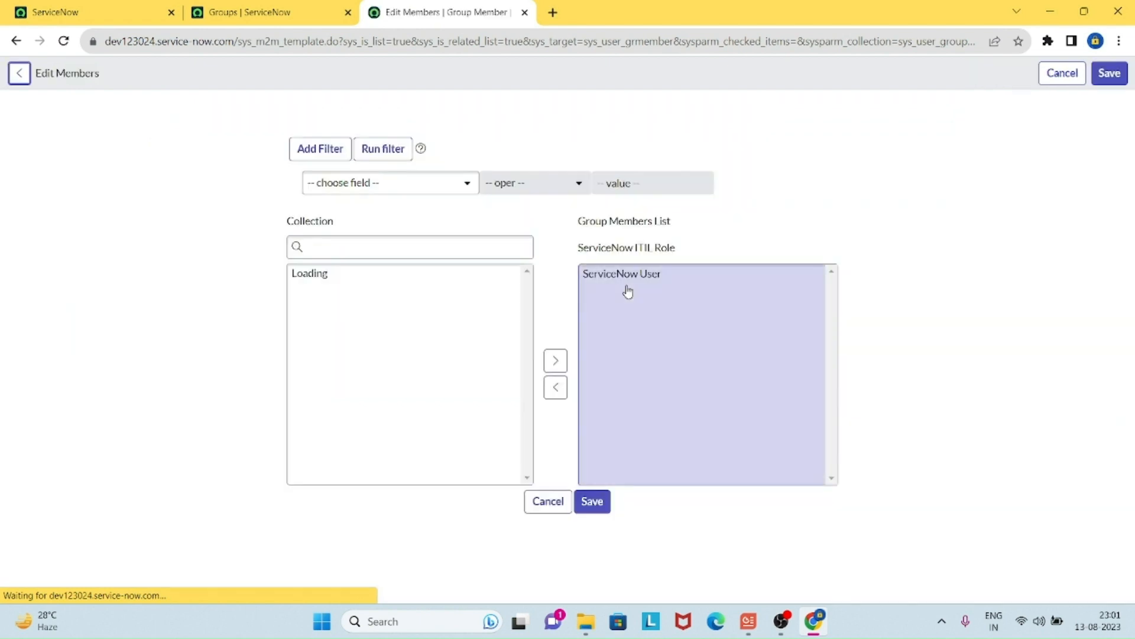
{"action": "left_click", "coordinate": [452, 244]}
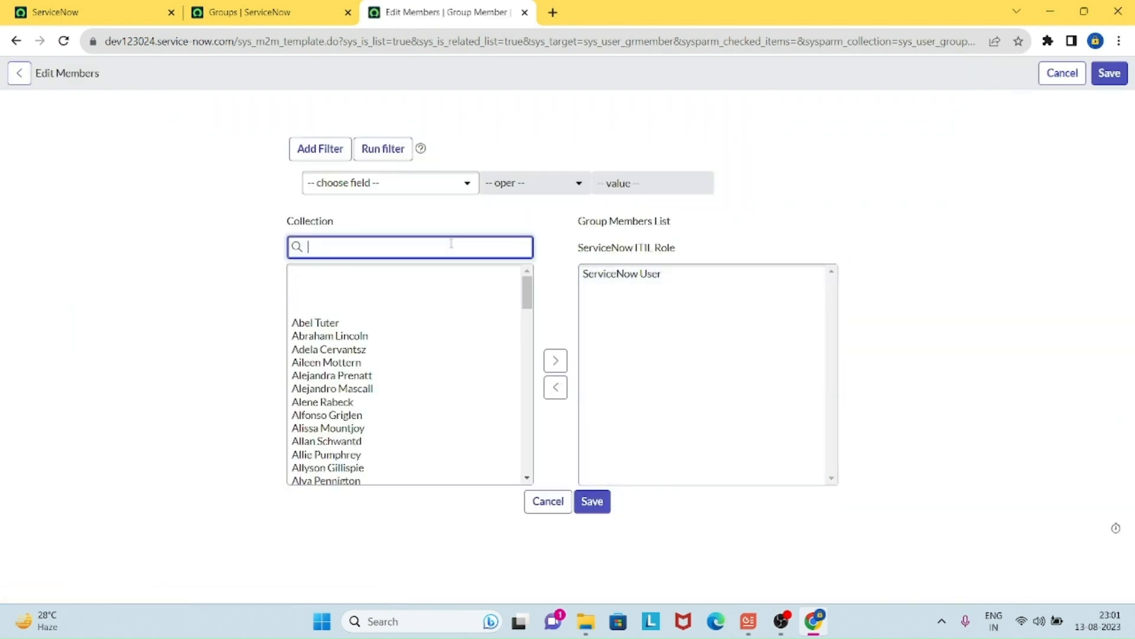
{"action": "type", "text": "c"}
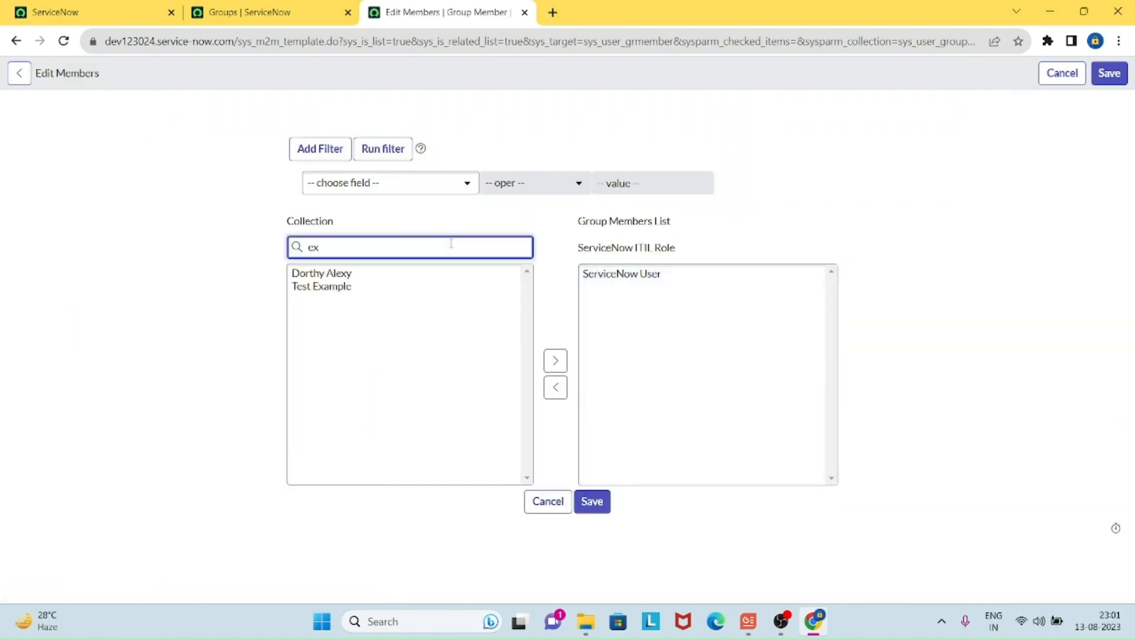
{"action": "type", "text": "xample"}
{"action": "left_click", "coordinate": [349, 278]}
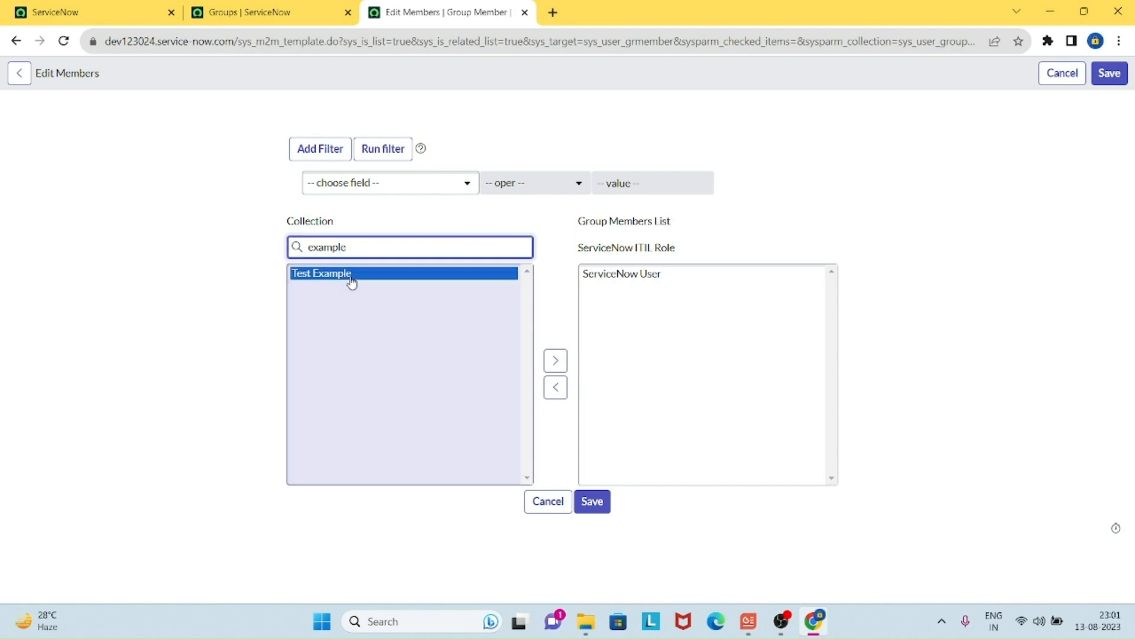
{"action": "left_click", "coordinate": [556, 360]}
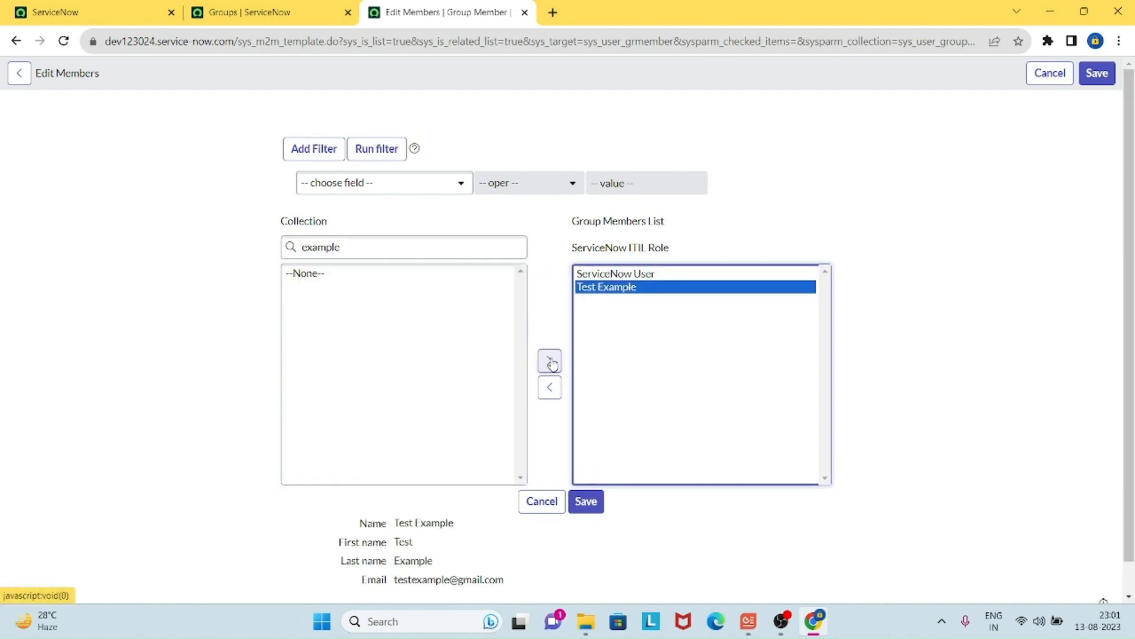
{"action": "left_click", "coordinate": [589, 504]}
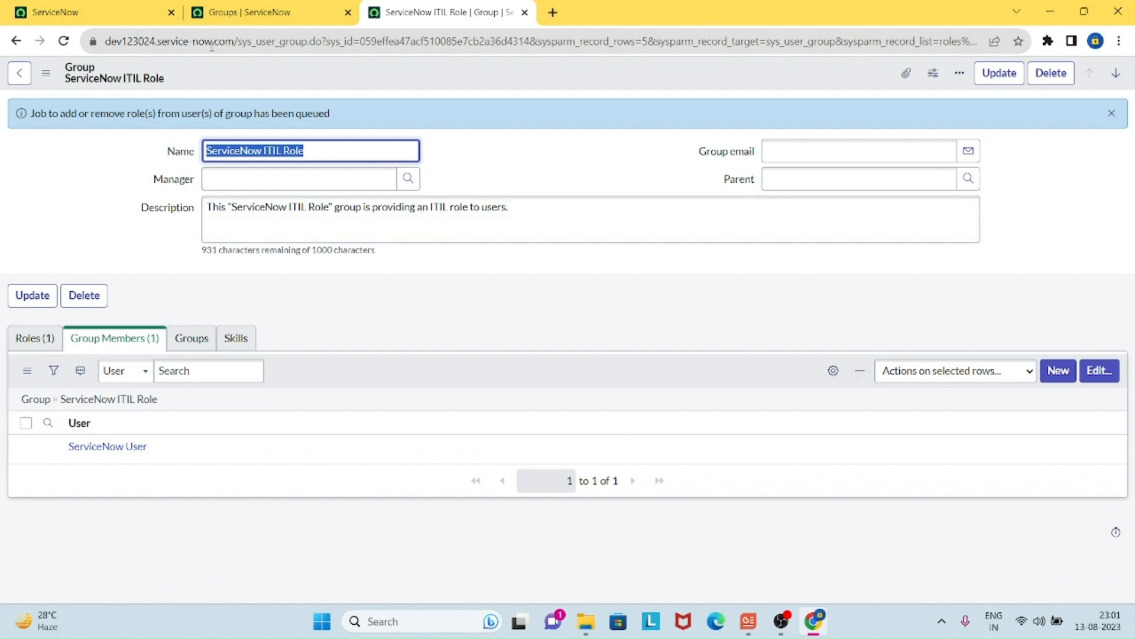
Step: Reload the group record to confirm Test Example and ServiceNow User are both members
{"action": "left_click", "coordinate": [62, 42]}
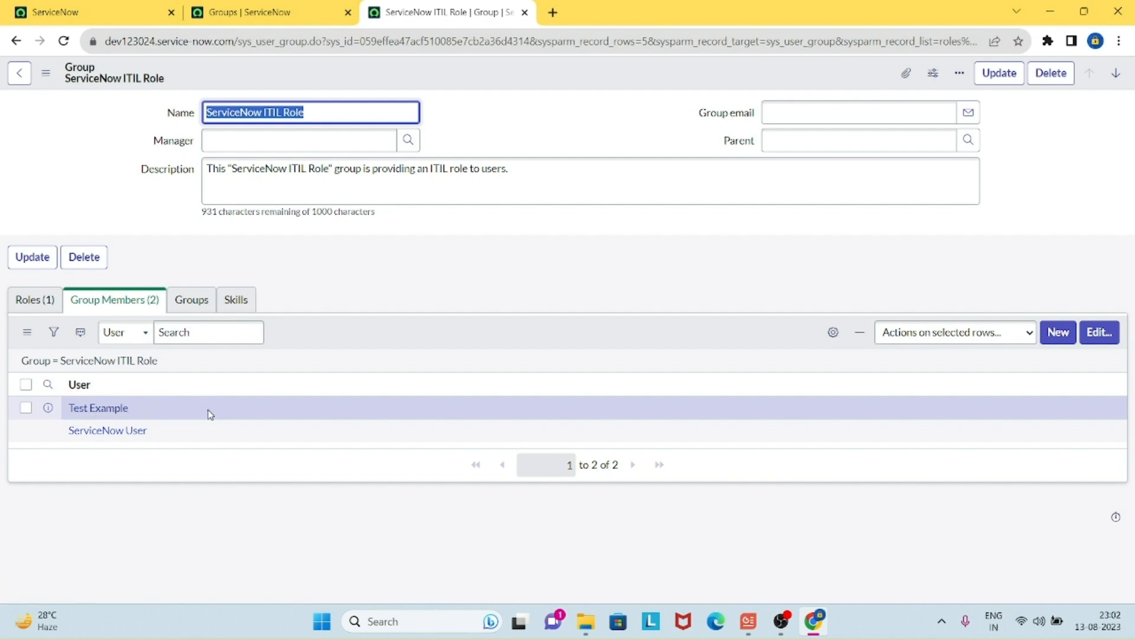
{"action": "left_click", "coordinate": [532, 290]}
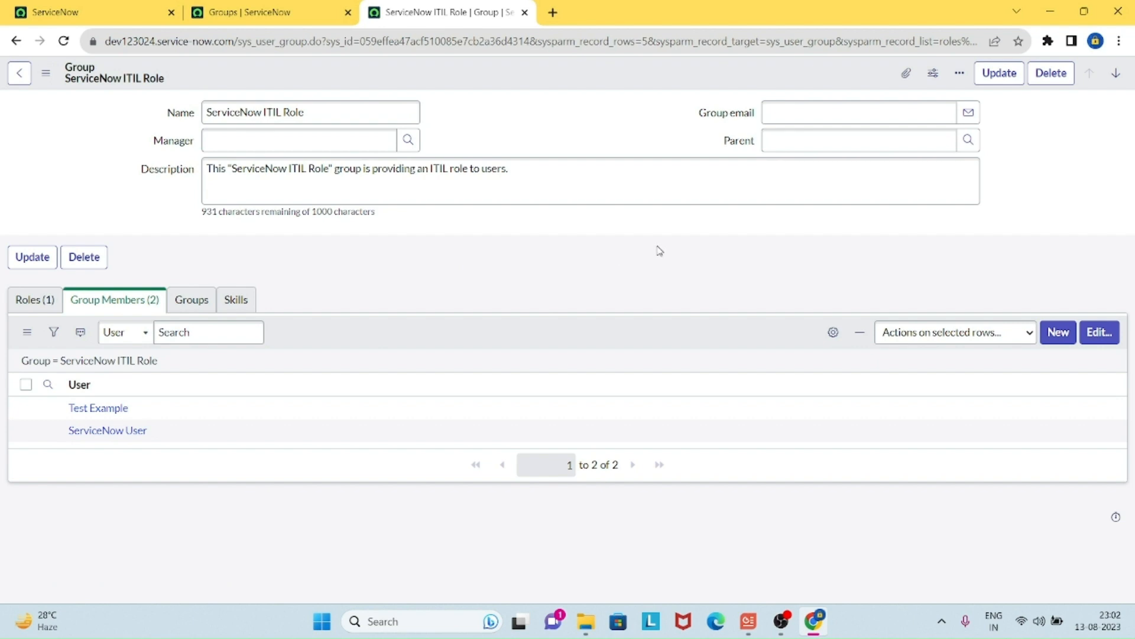
{"action": "left_click", "coordinate": [260, 13]}
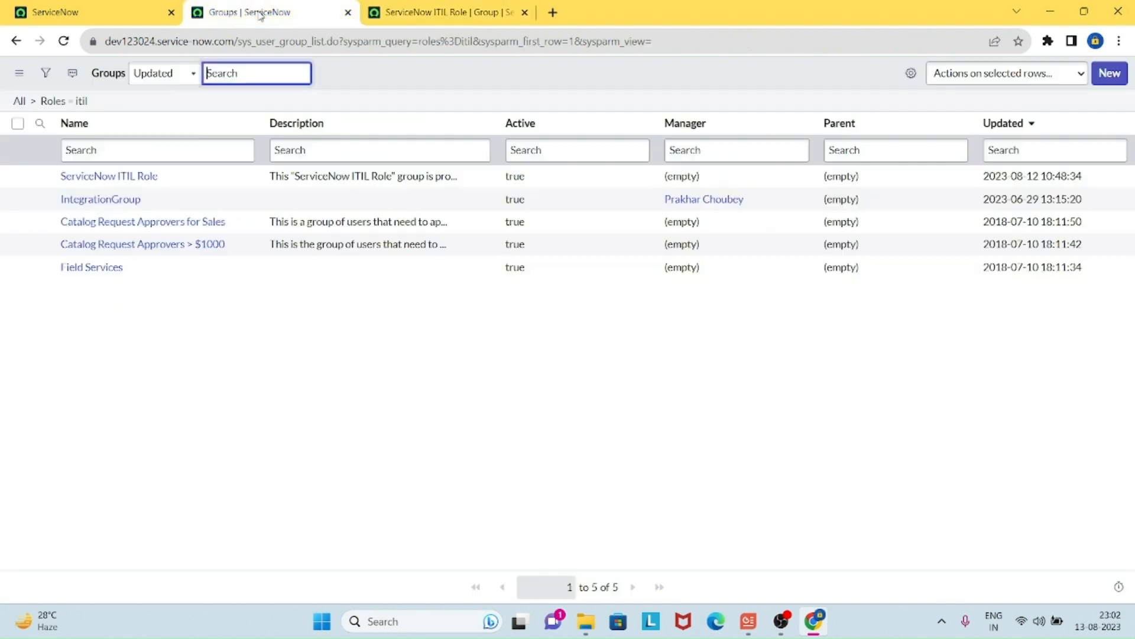
{"action": "left_click", "coordinate": [50, 76]}
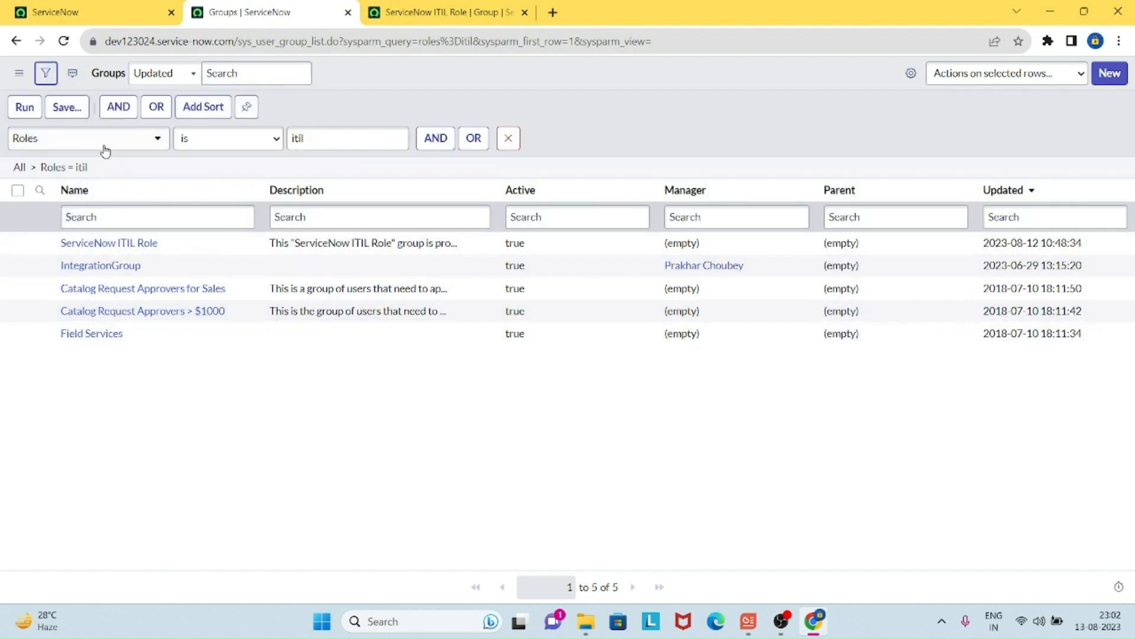
{"action": "left_click", "coordinate": [367, 138]}
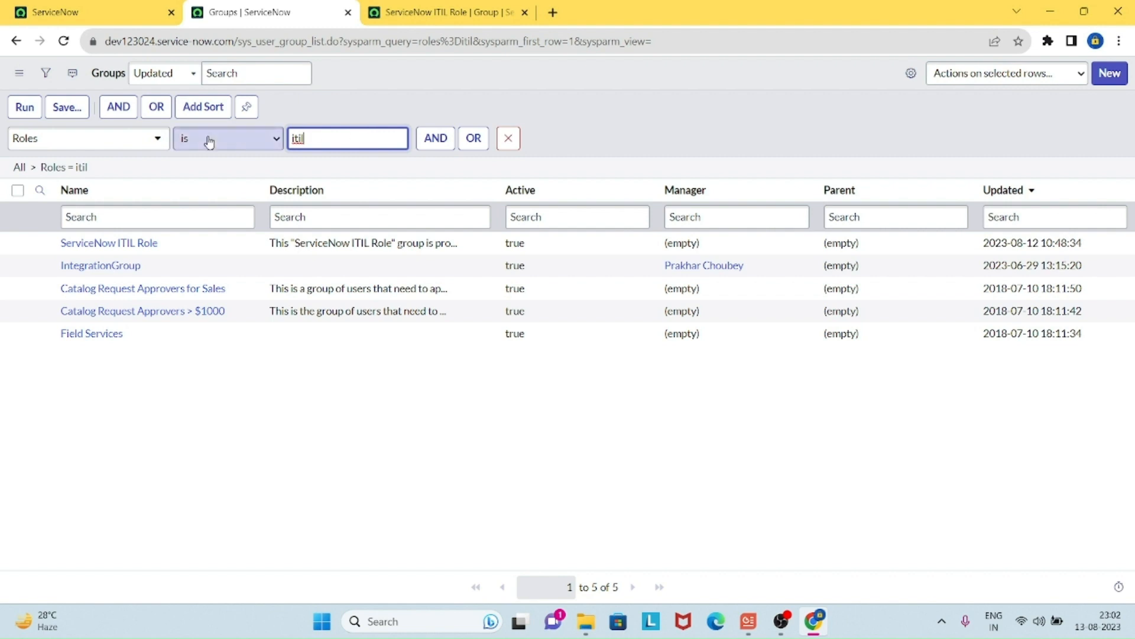
{"action": "left_click", "coordinate": [24, 109]}
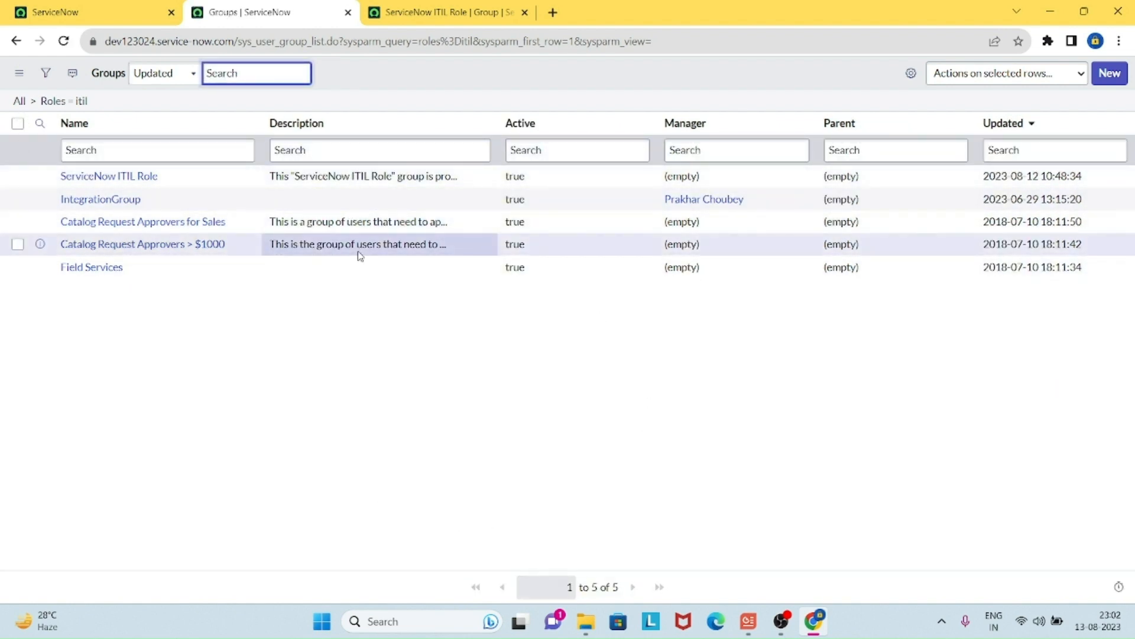
Step: Open ServiceNow ITIL Role in a new tab, move ServiceNow User out of its members, save and reload
{"action": "left_click", "coordinate": [142, 176], "text": "ctrl"}
{"action": "left_click", "coordinate": [625, 14]}
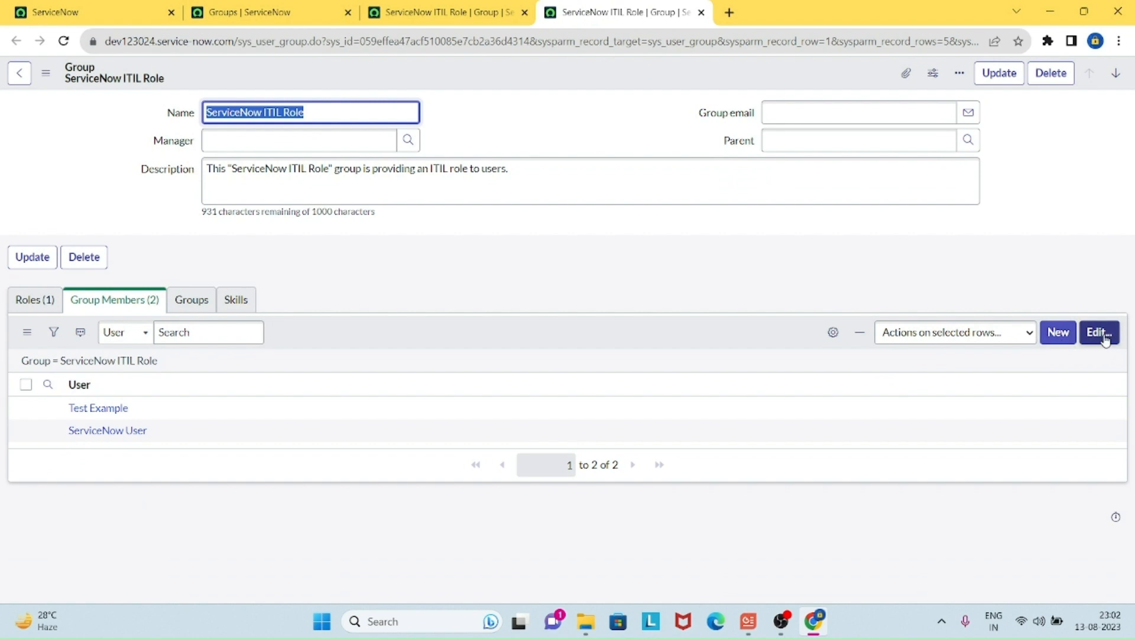
{"action": "left_click", "coordinate": [1098, 332]}
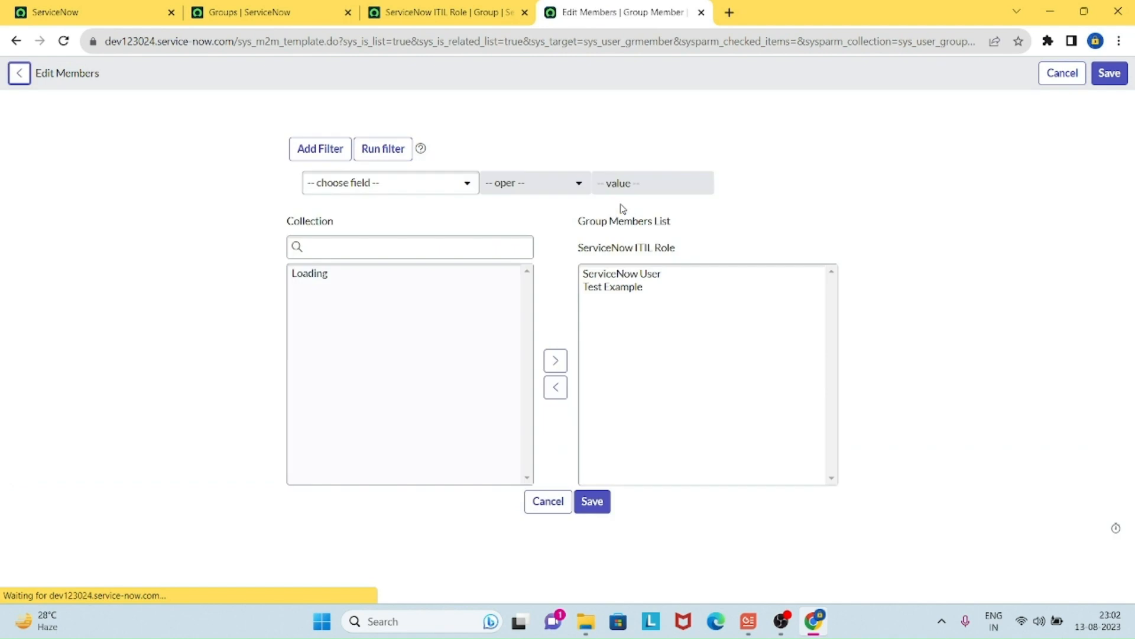
{"action": "left_click", "coordinate": [624, 285]}
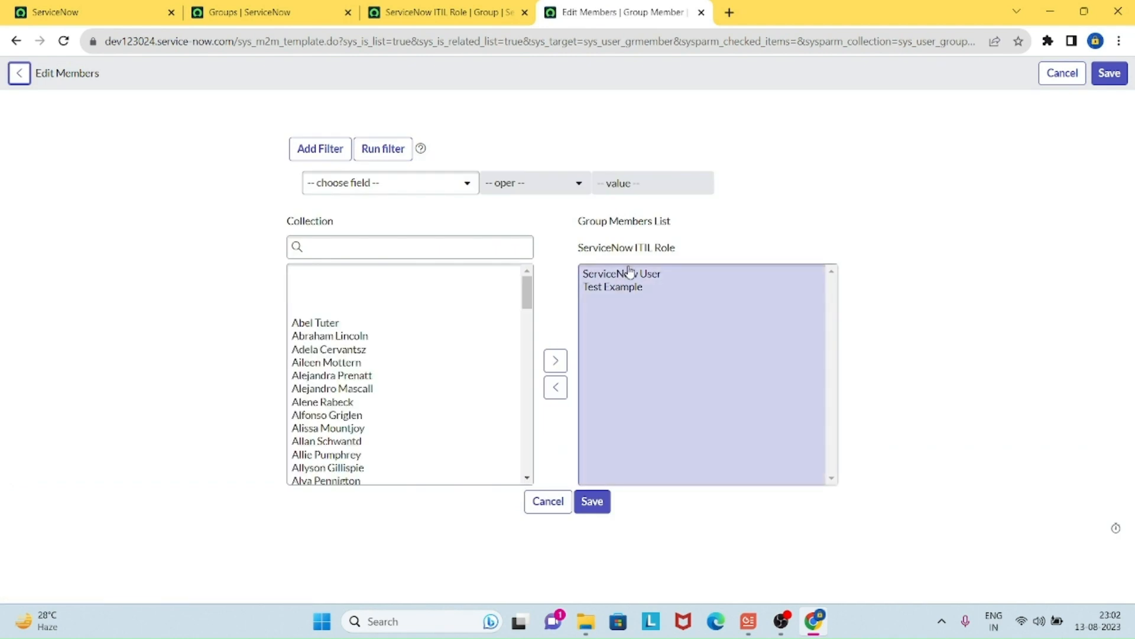
{"action": "double_click", "coordinate": [628, 277]}
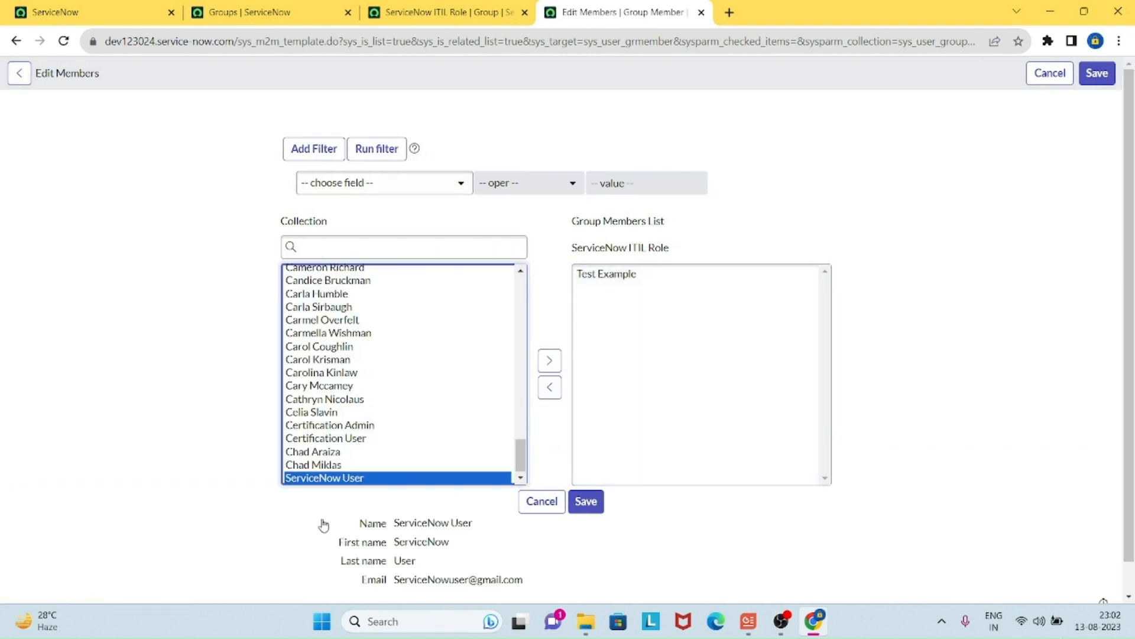
{"action": "left_click", "coordinate": [593, 515]}
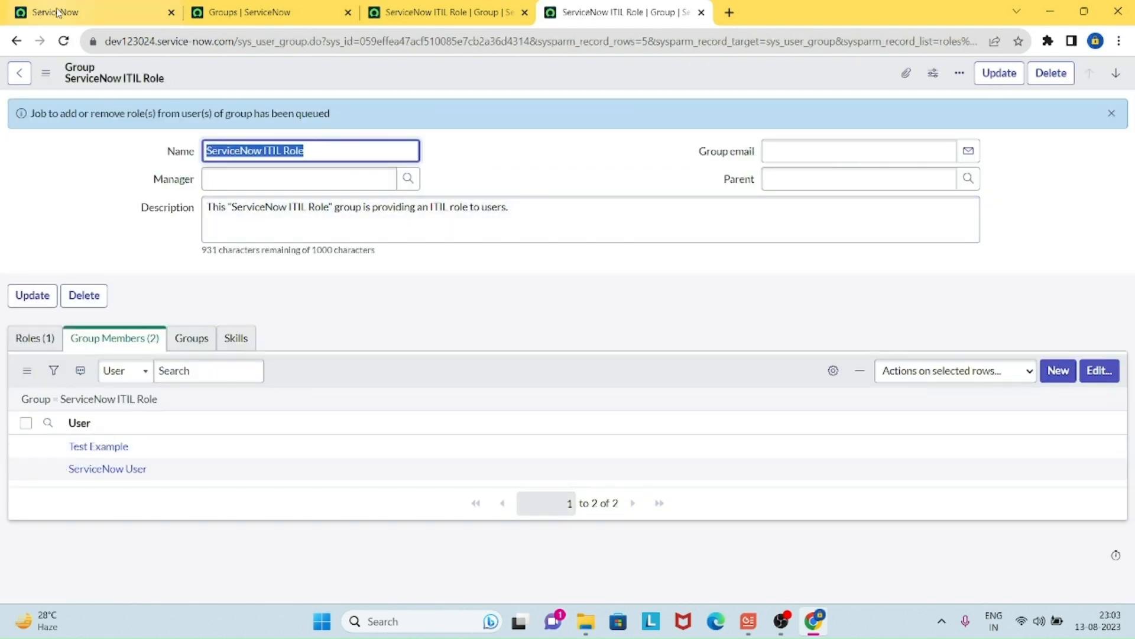
{"action": "left_click", "coordinate": [63, 41]}
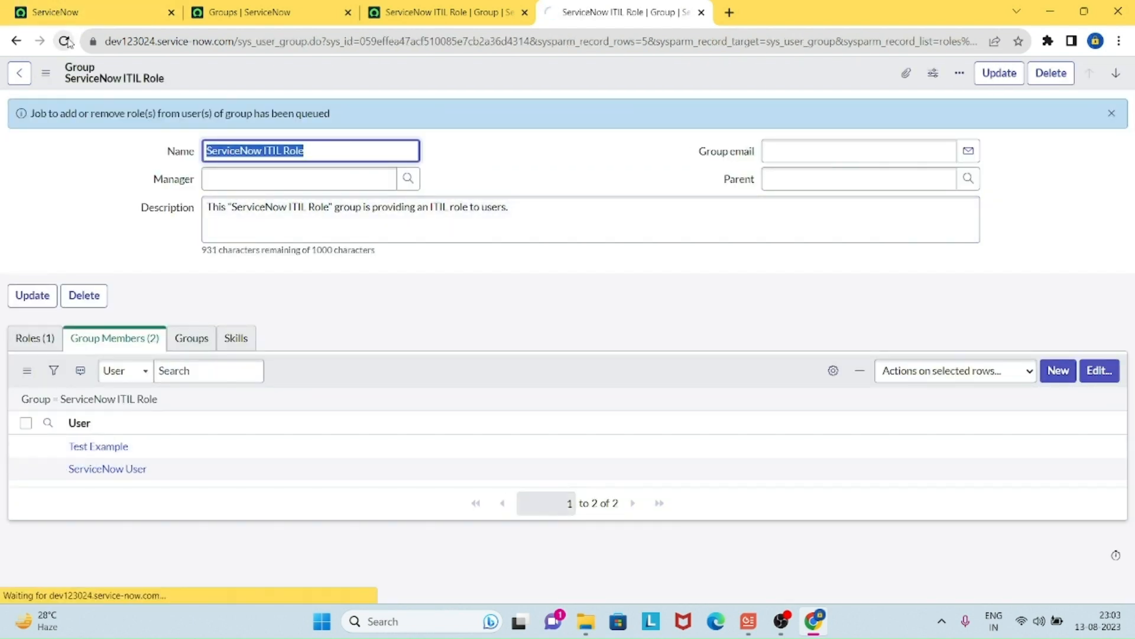
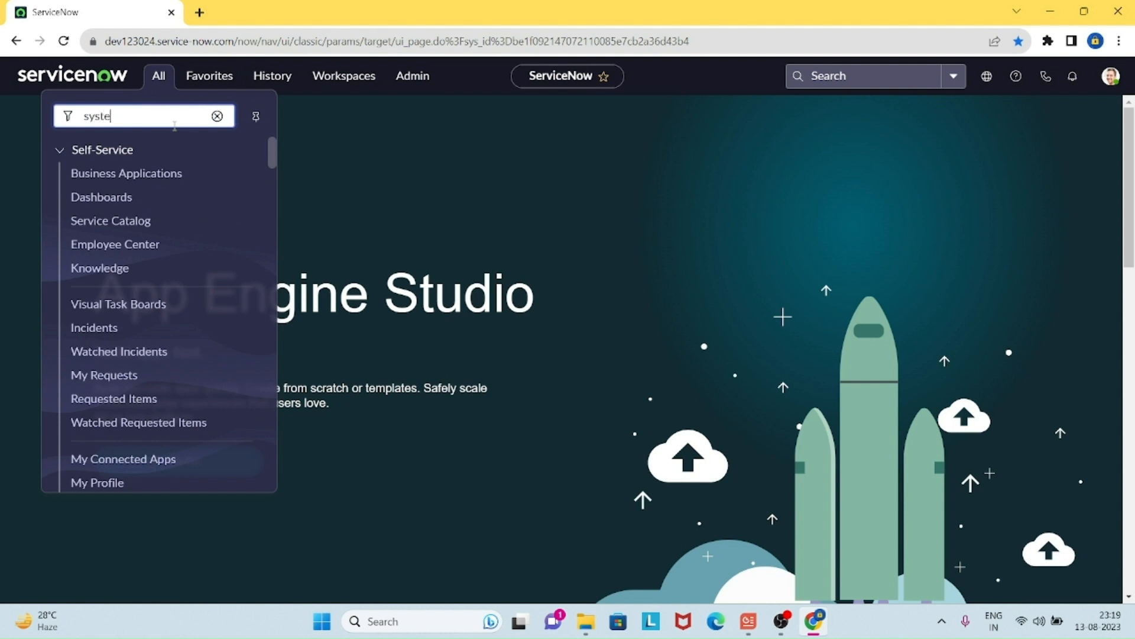
Step: Filter the navigator for 'system security', open Users in a new tab, and start a new user record
{"action": "type", "text": "m secu"}
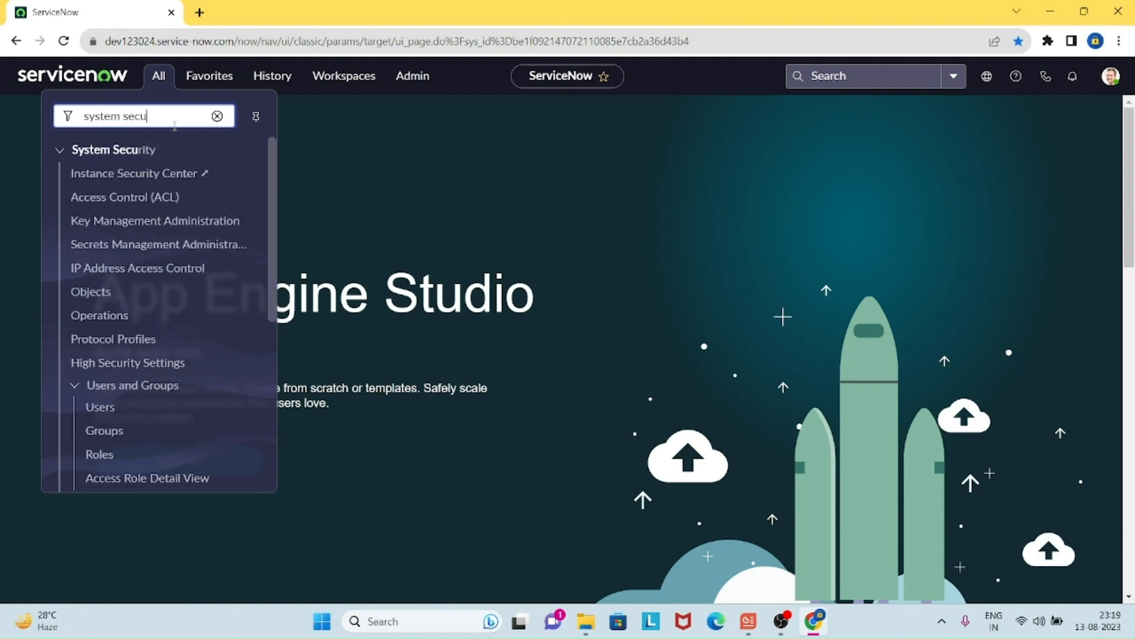
{"action": "type", "text": "ritu"}
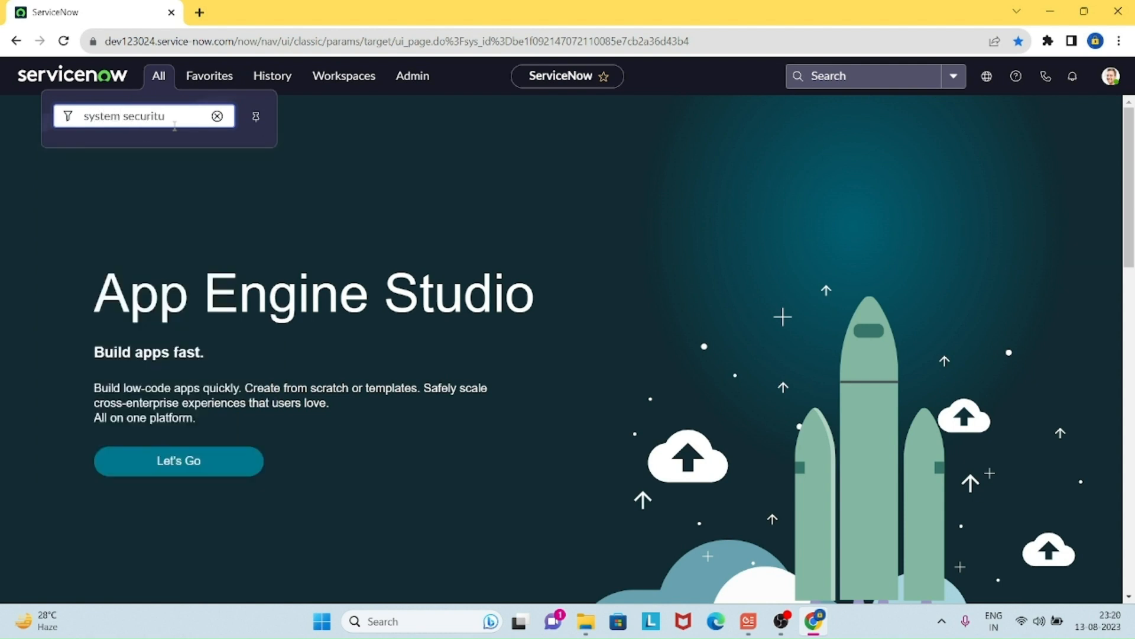
{"action": "key", "text": "Num_Lock"}
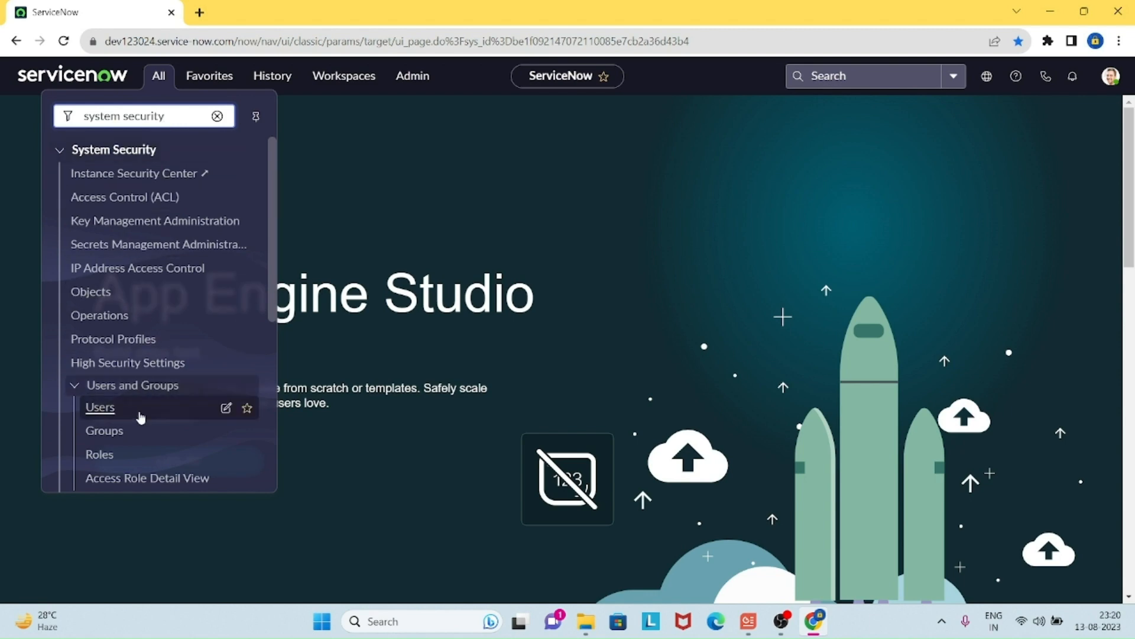
{"action": "middle_click", "coordinate": [107, 408]}
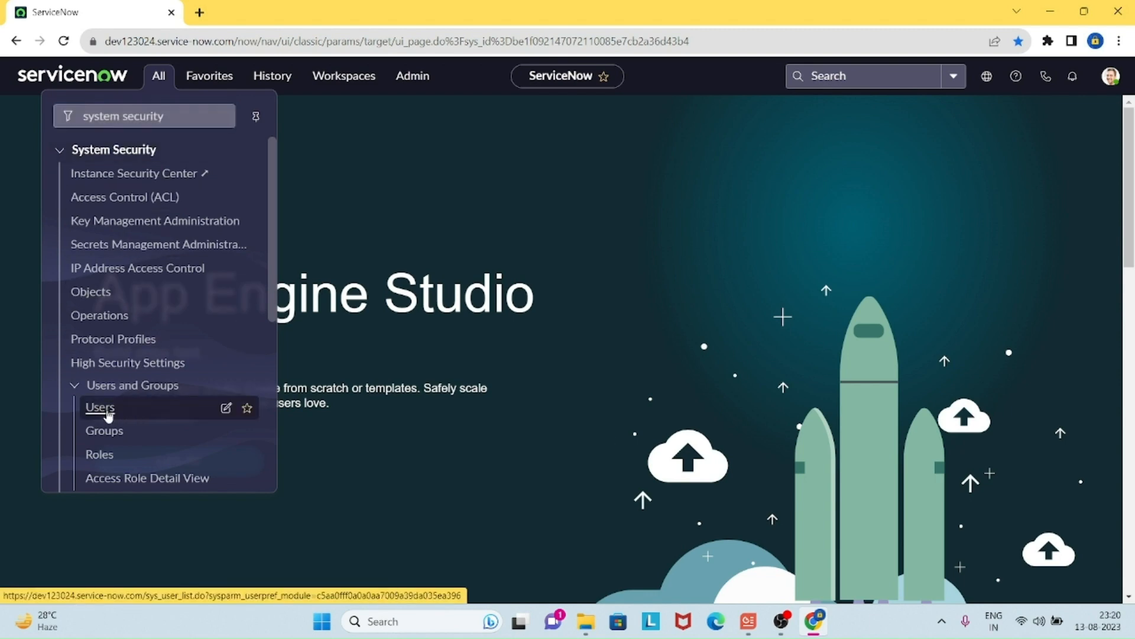
{"action": "left_click", "coordinate": [263, 13]}
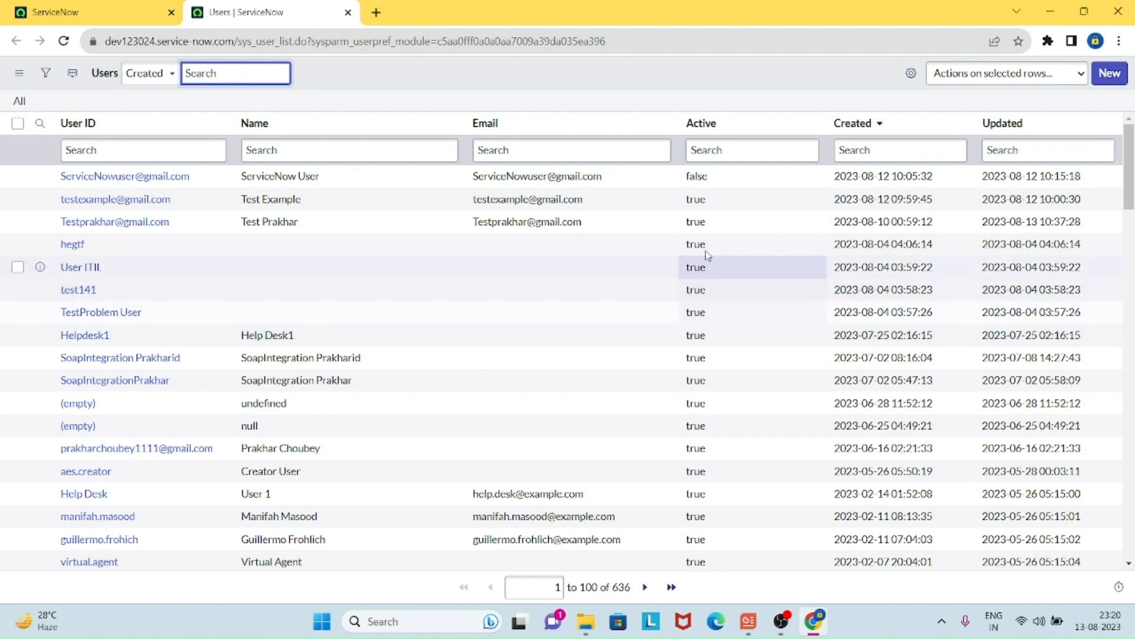
{"action": "left_click", "coordinate": [1118, 82]}
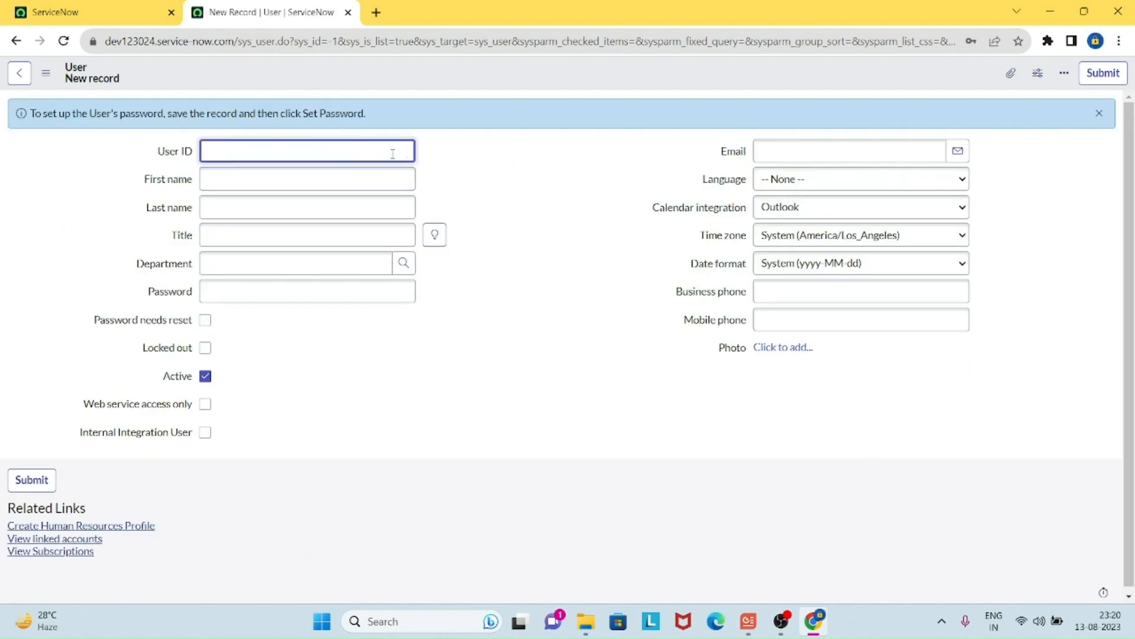
Step: Paste the new user's User ID and e-mail address into the form
{"action": "left_click", "coordinate": [392, 154]}
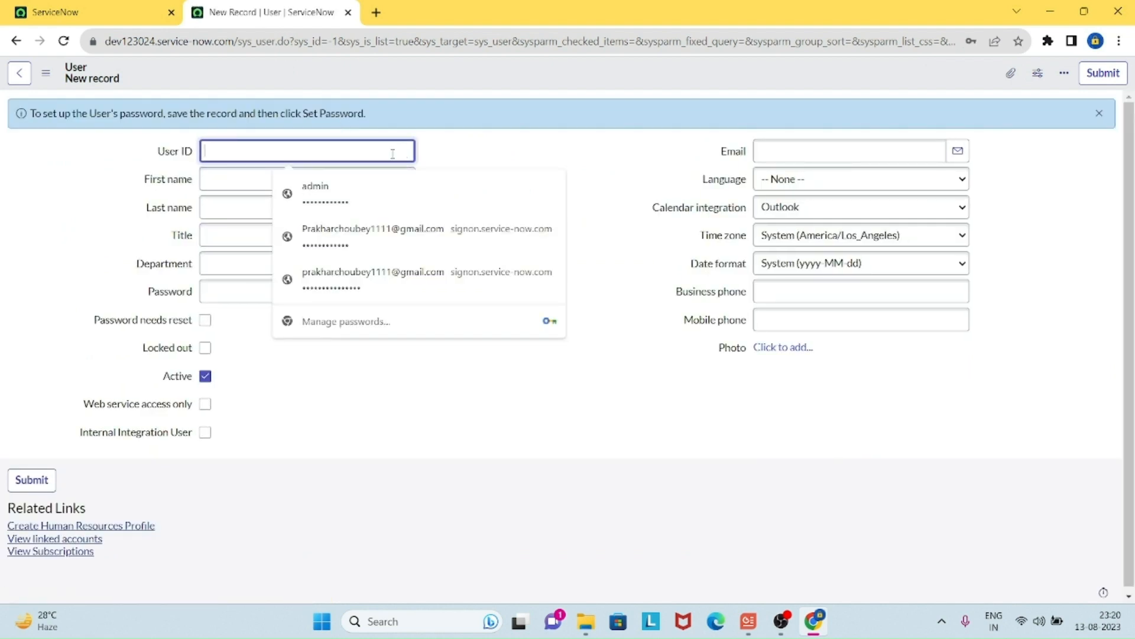
{"action": "key", "text": "ctrl+v"}
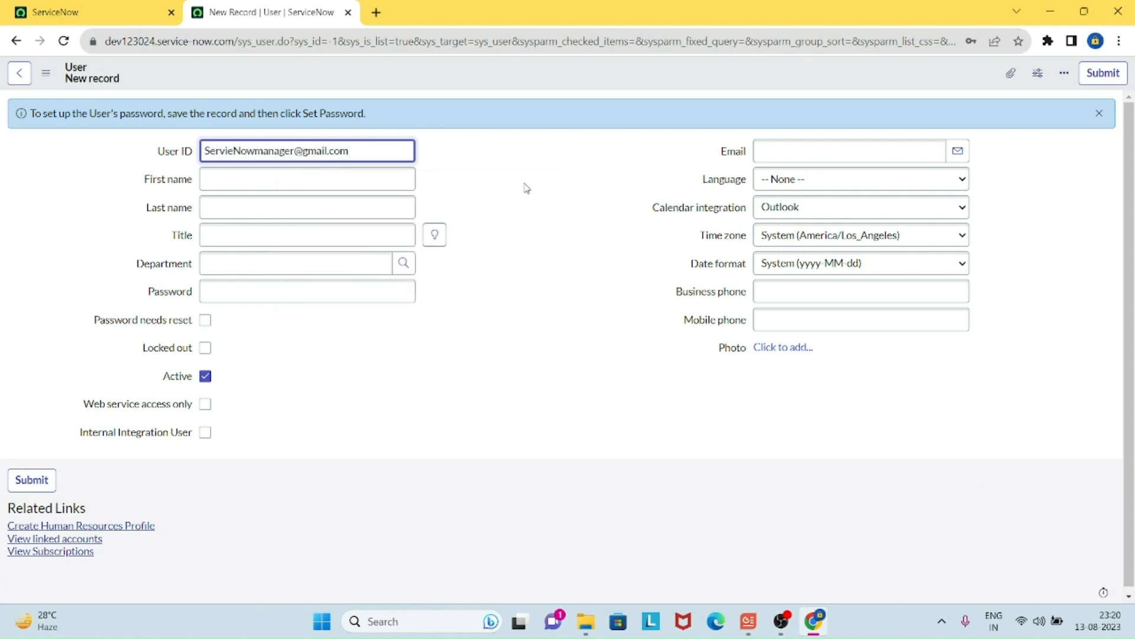
{"action": "left_click", "coordinate": [841, 151]}
{"action": "key", "text": "ctrl+v"}
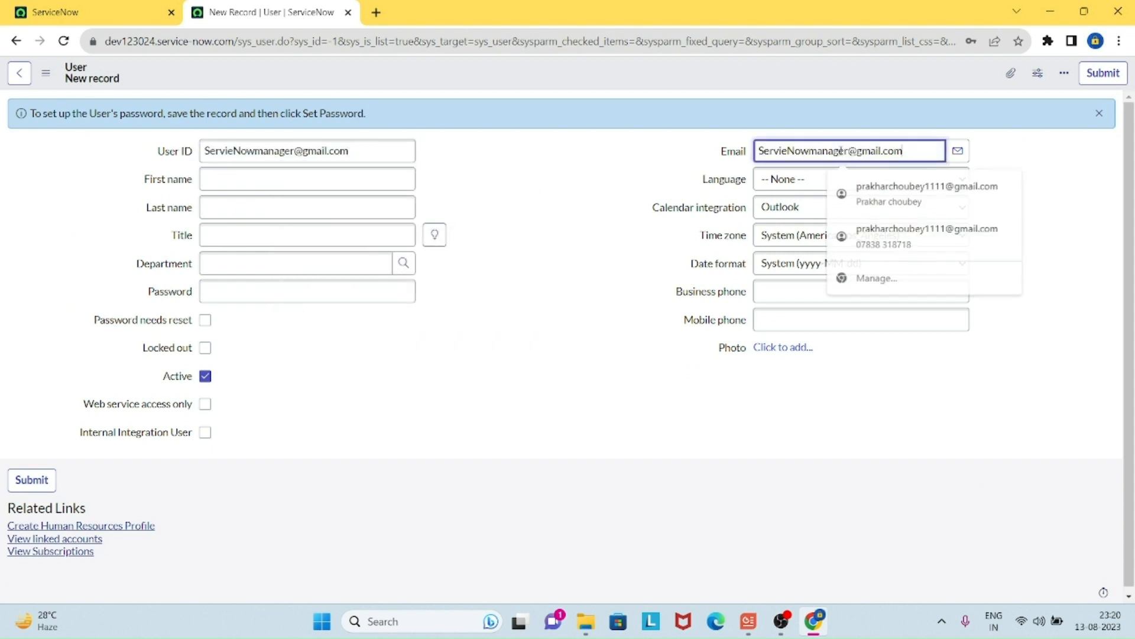
{"action": "key", "text": "Tab"}
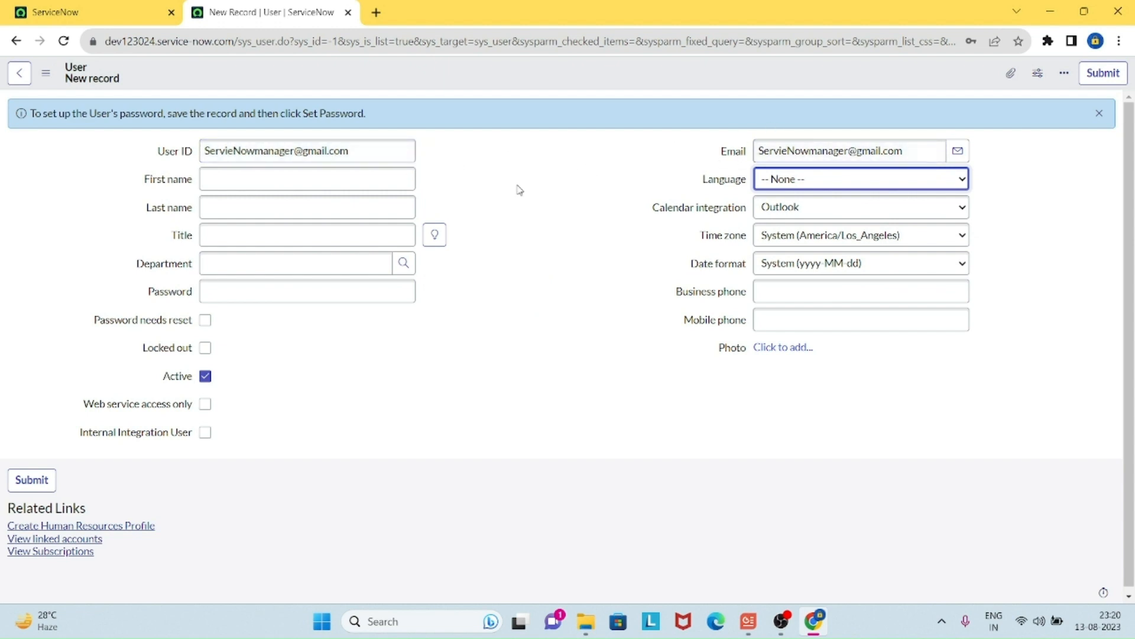
Step: Enter first name 'ServiceNow' and last name 'Manager', then submit the user record
{"action": "left_click", "coordinate": [345, 177]}
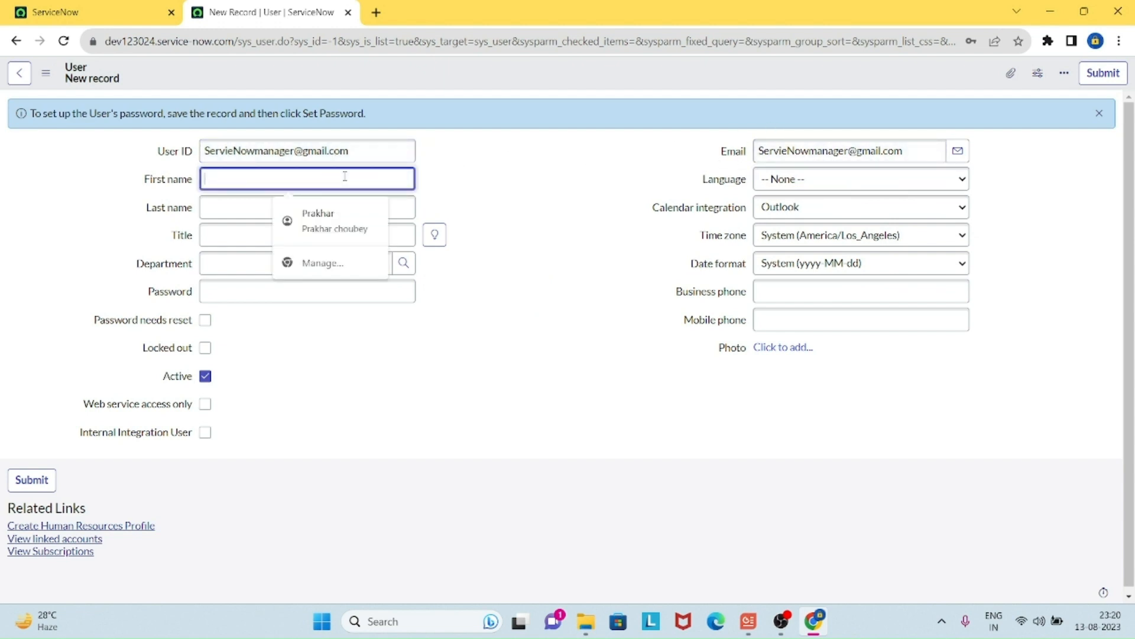
{"action": "type", "text": "ServiceNow"}
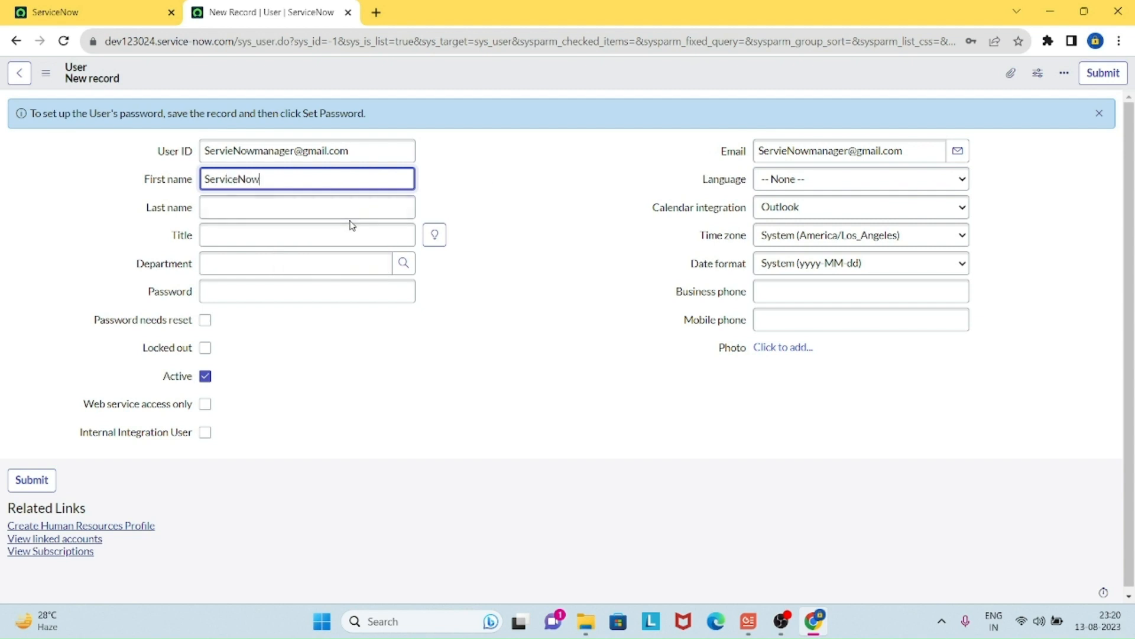
{"action": "left_click", "coordinate": [359, 206]}
{"action": "type", "text": "Manager"}
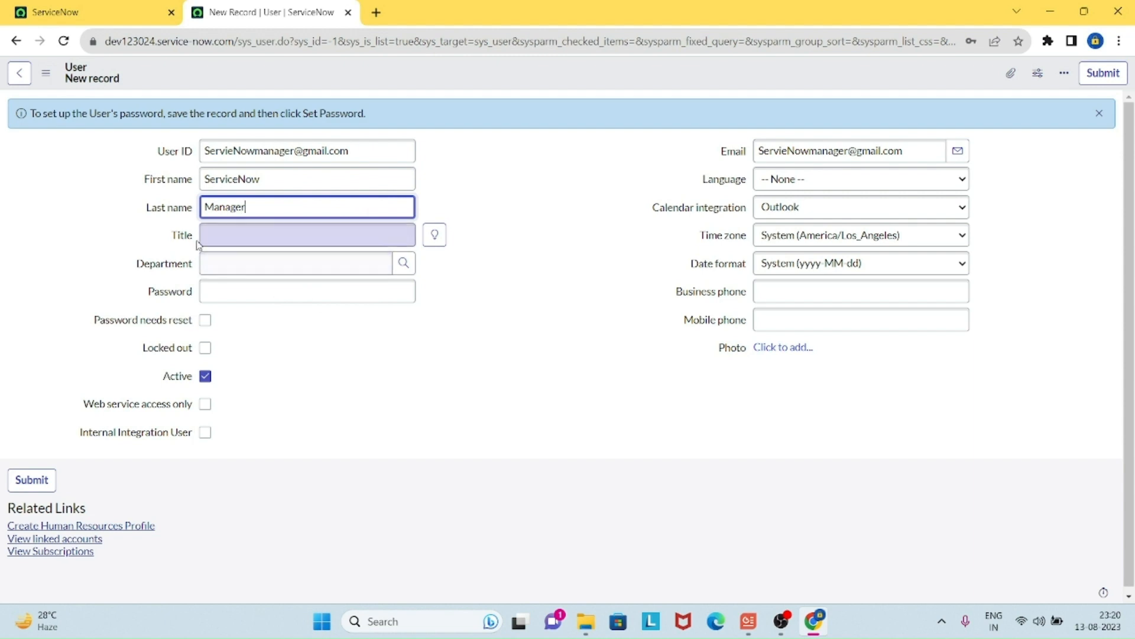
{"action": "left_click", "coordinate": [563, 278]}
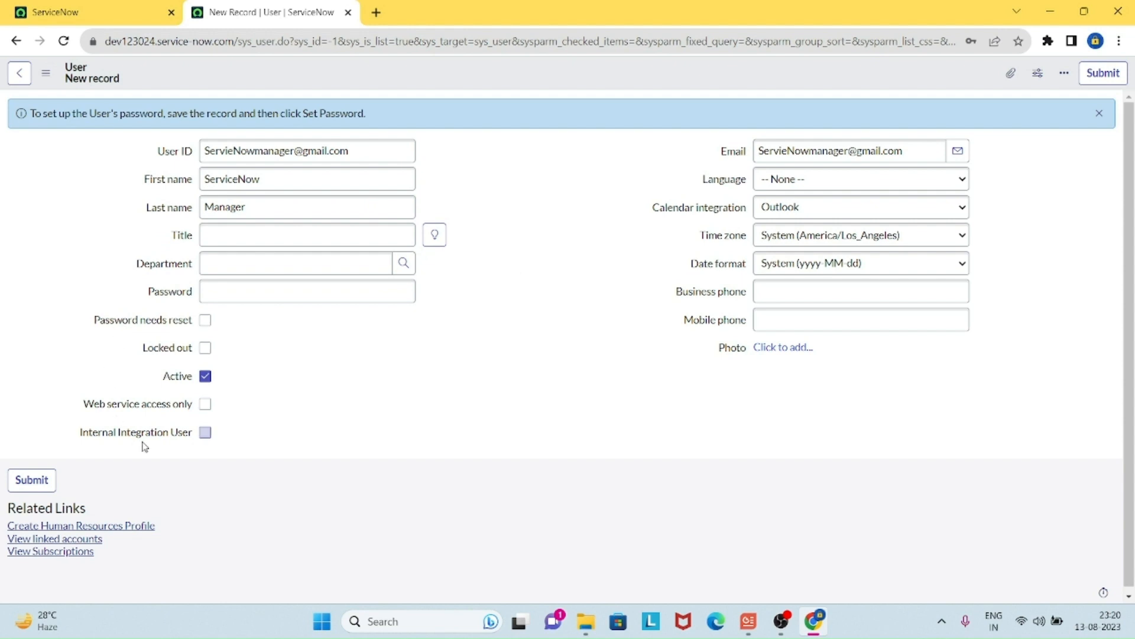
{"action": "left_click", "coordinate": [261, 300]}
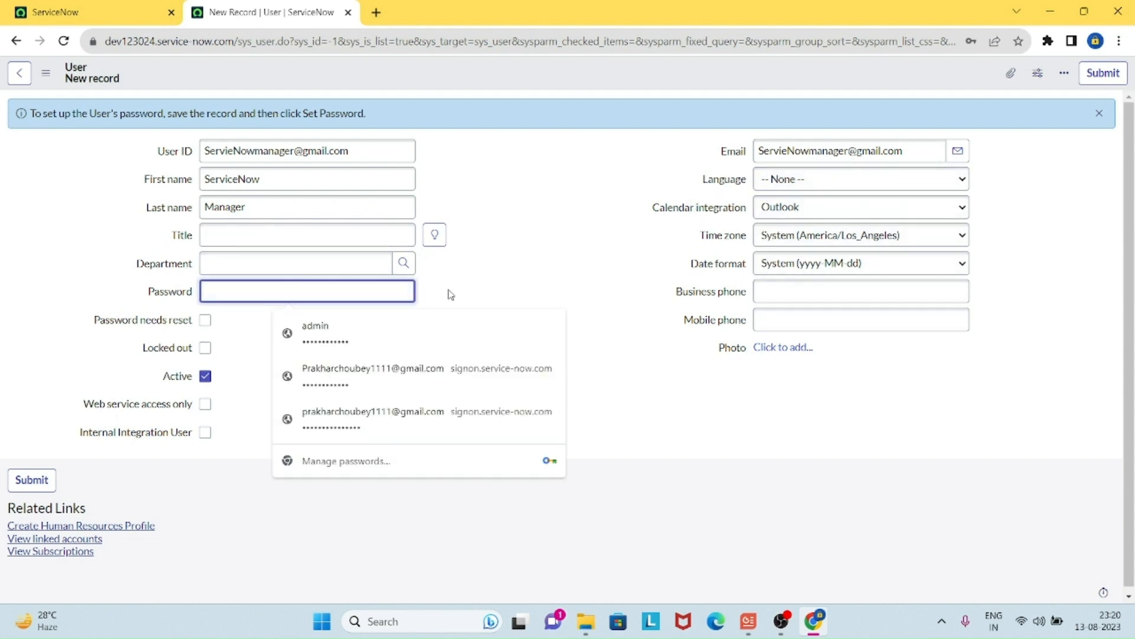
{"action": "left_click", "coordinate": [522, 294]}
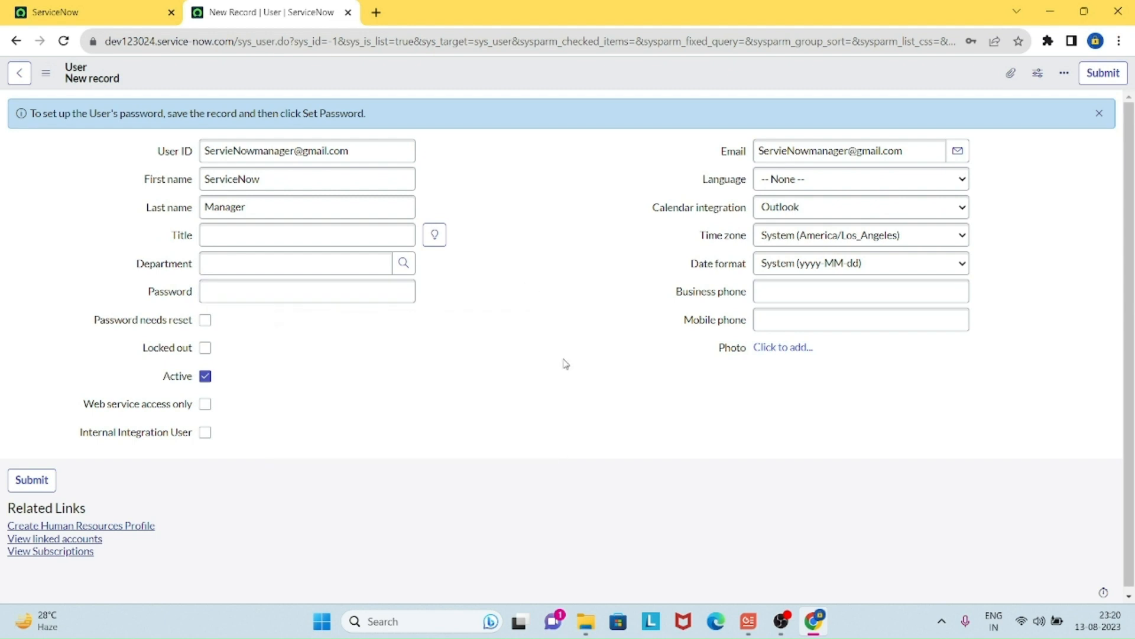
{"action": "left_click", "coordinate": [47, 480]}
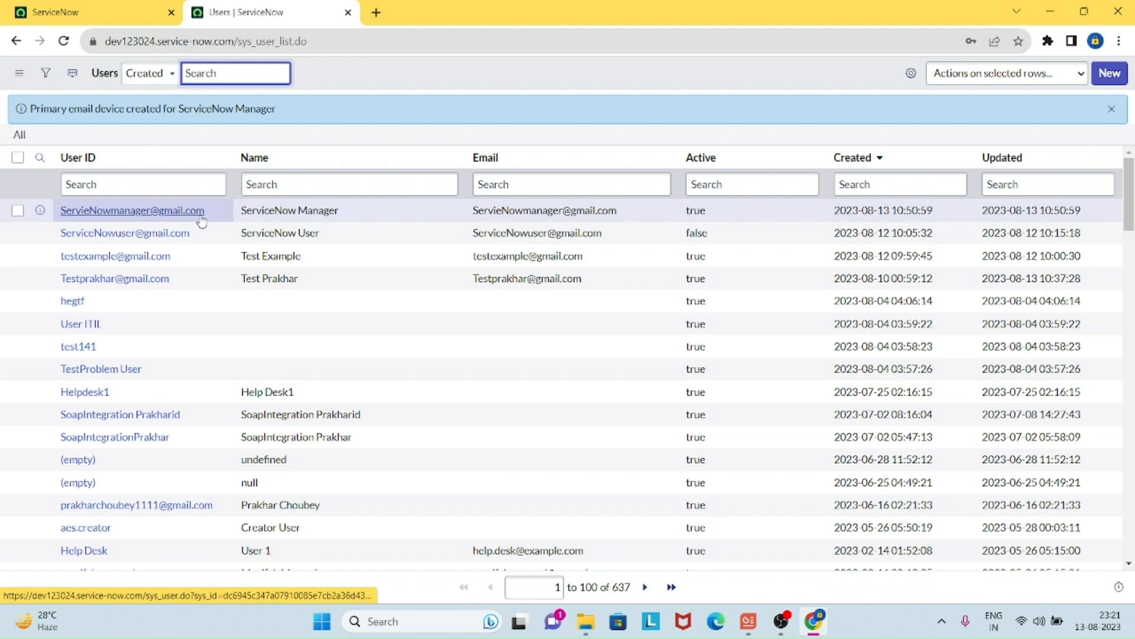
Step: Open the ServiceNow Manager record and save a new password on it
{"action": "left_click", "coordinate": [200, 216], "text": "ctrl"}
{"action": "left_click", "coordinate": [406, 16]}
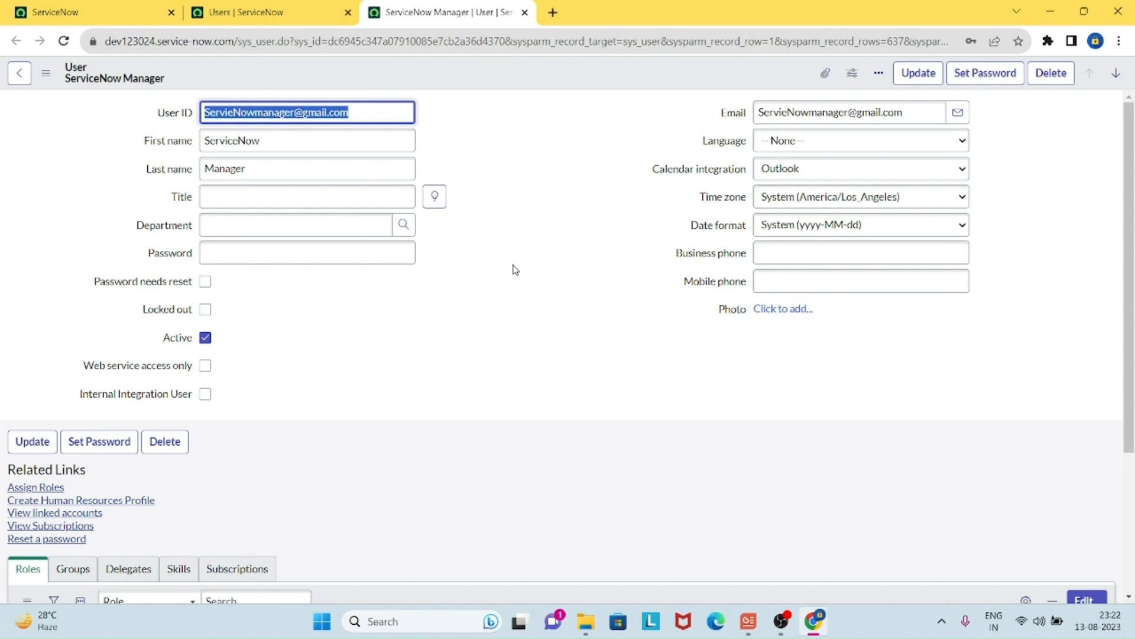
{"action": "left_click", "coordinate": [315, 255]}
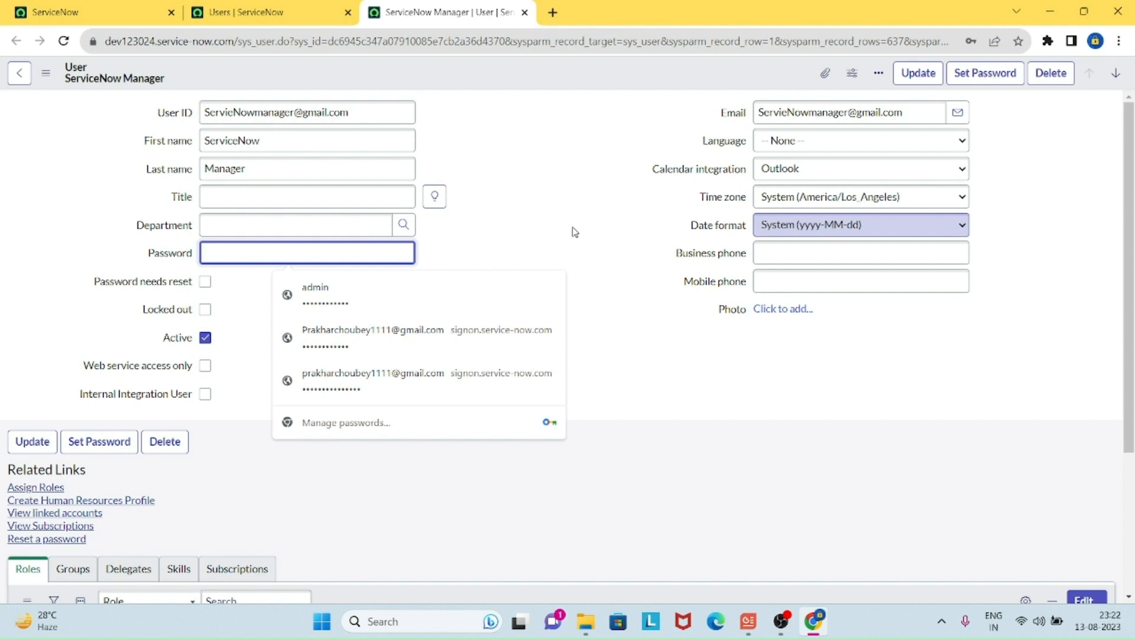
{"action": "type", "text": "••"}
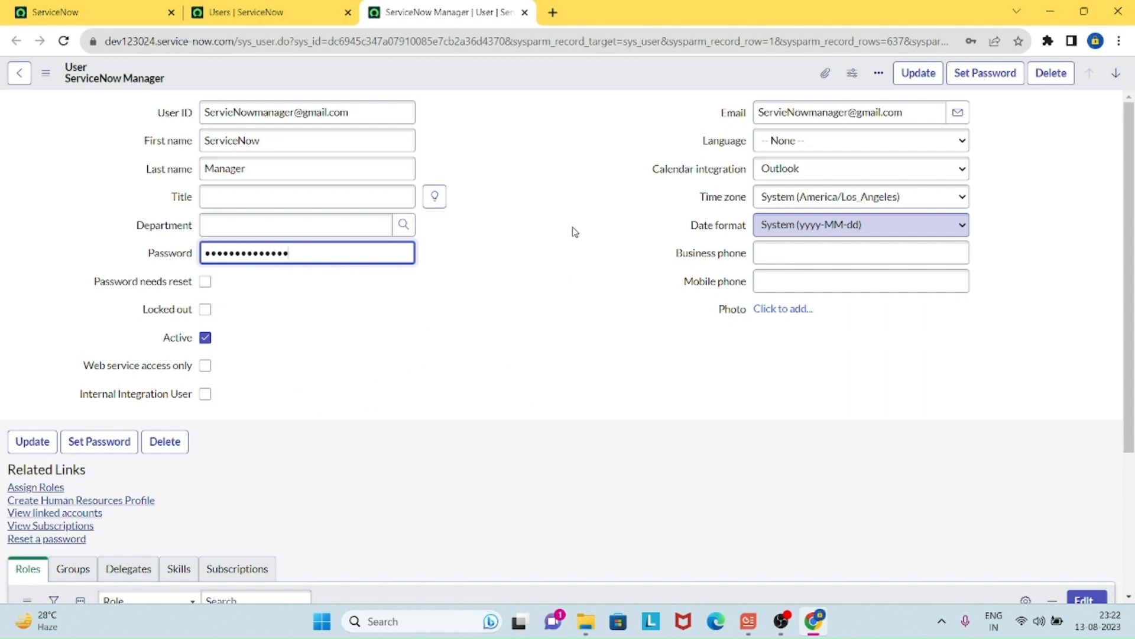
{"action": "left_click", "coordinate": [918, 72]}
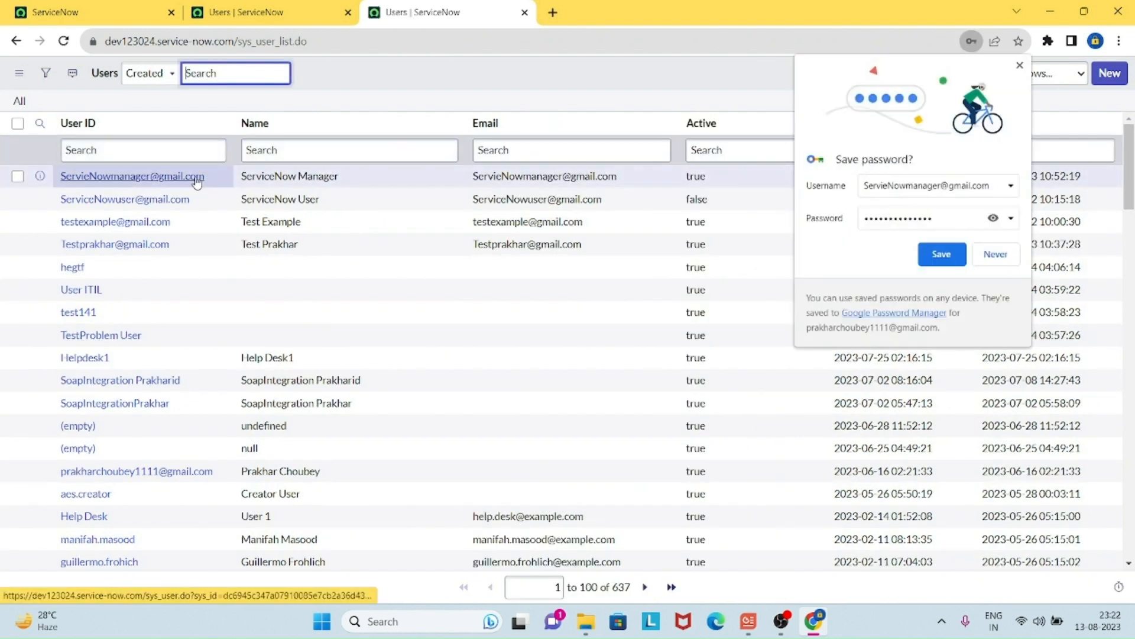
Step: Reopen the ServiceNow Manager record to check it, then close the extra user and Users tabs
{"action": "middle_click", "coordinate": [197, 176]}
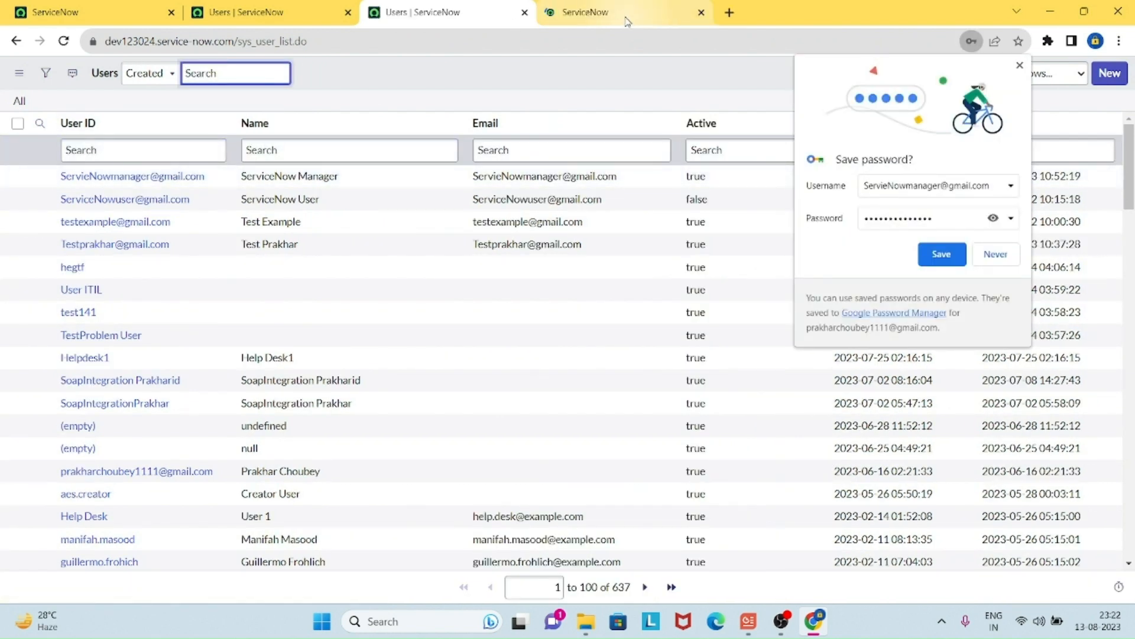
{"action": "left_click", "coordinate": [626, 18]}
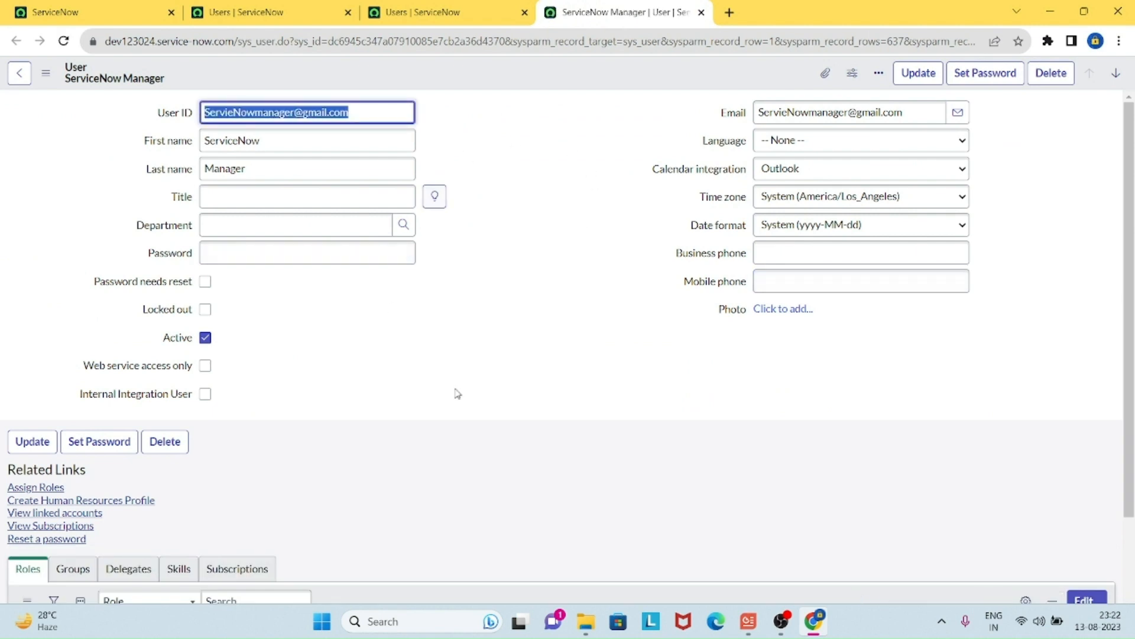
{"action": "left_click", "coordinate": [592, 276]}
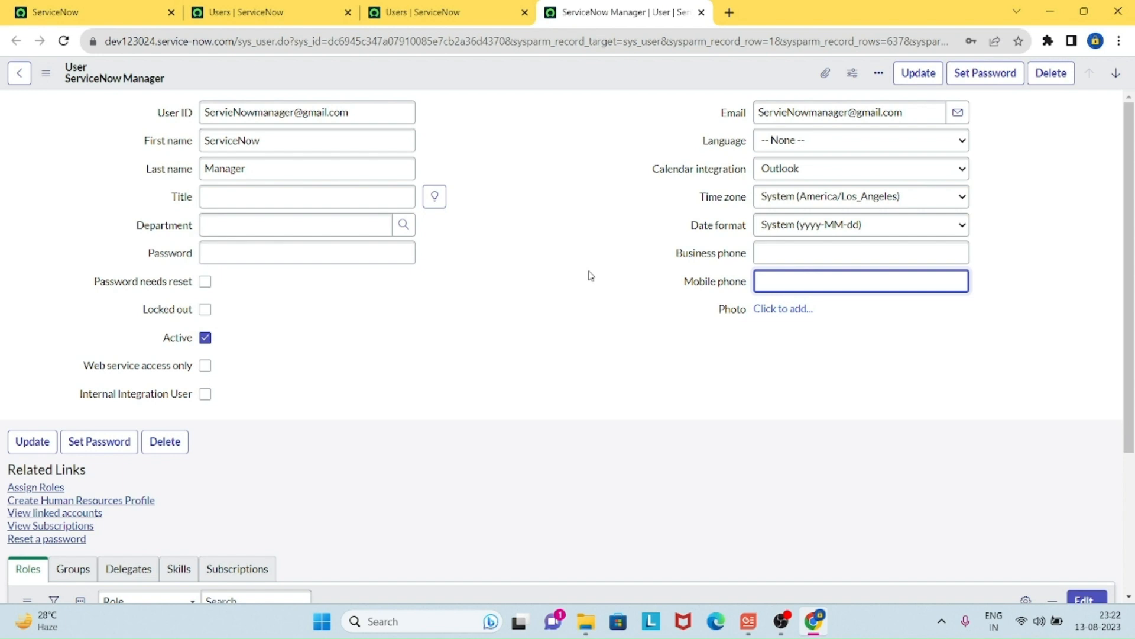
{"action": "left_click", "coordinate": [701, 13]}
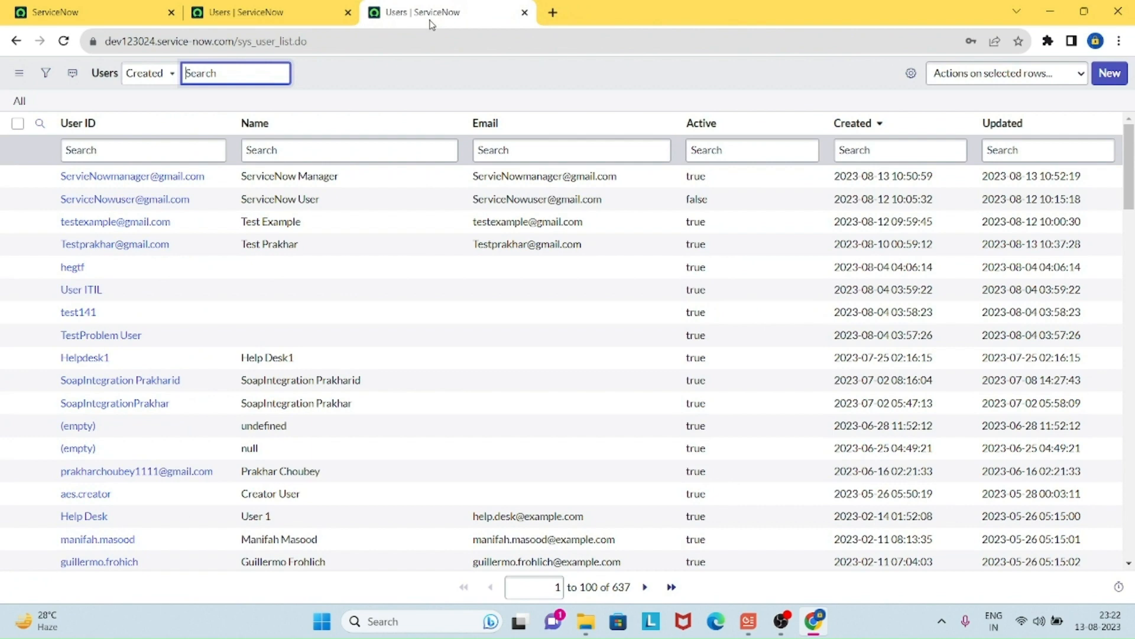
{"action": "left_click", "coordinate": [524, 12]}
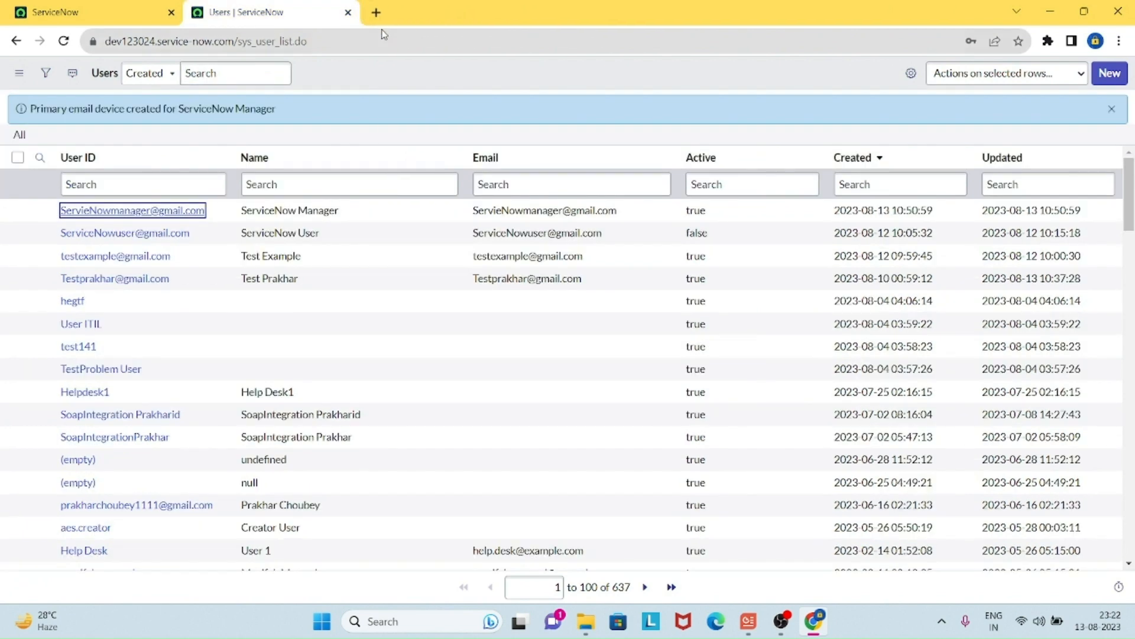
{"action": "left_click", "coordinate": [349, 12]}
Step: Open the Groups list in a new tab and filter it to groups whose Roles include itil
{"action": "left_click", "coordinate": [158, 76]}
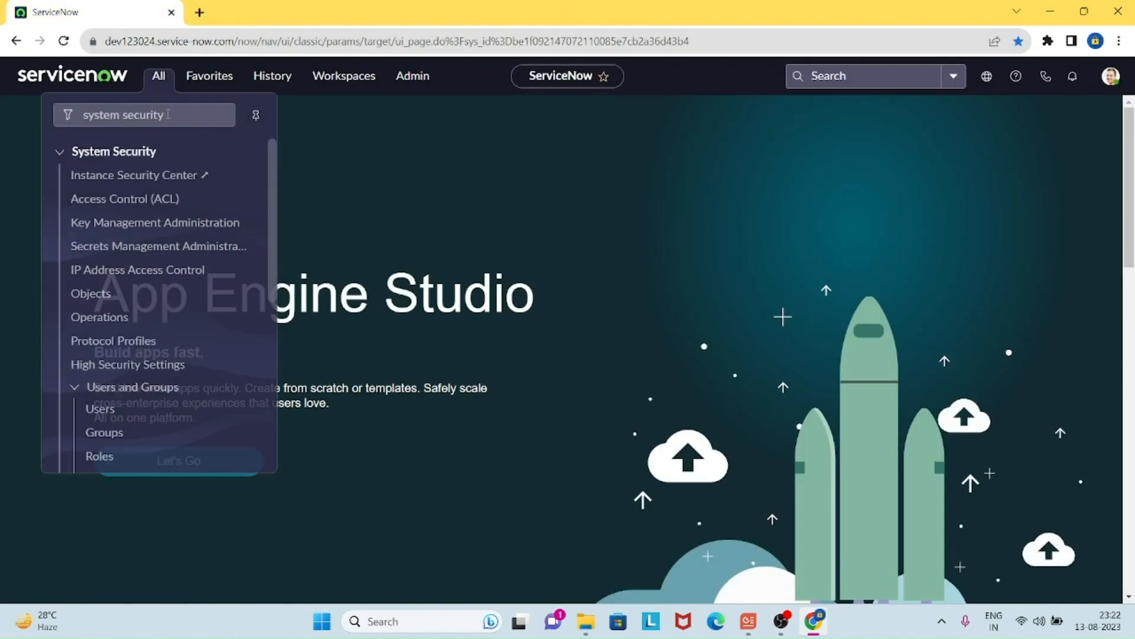
{"action": "middle_click", "coordinate": [105, 431]}
{"action": "left_click", "coordinate": [278, 18]}
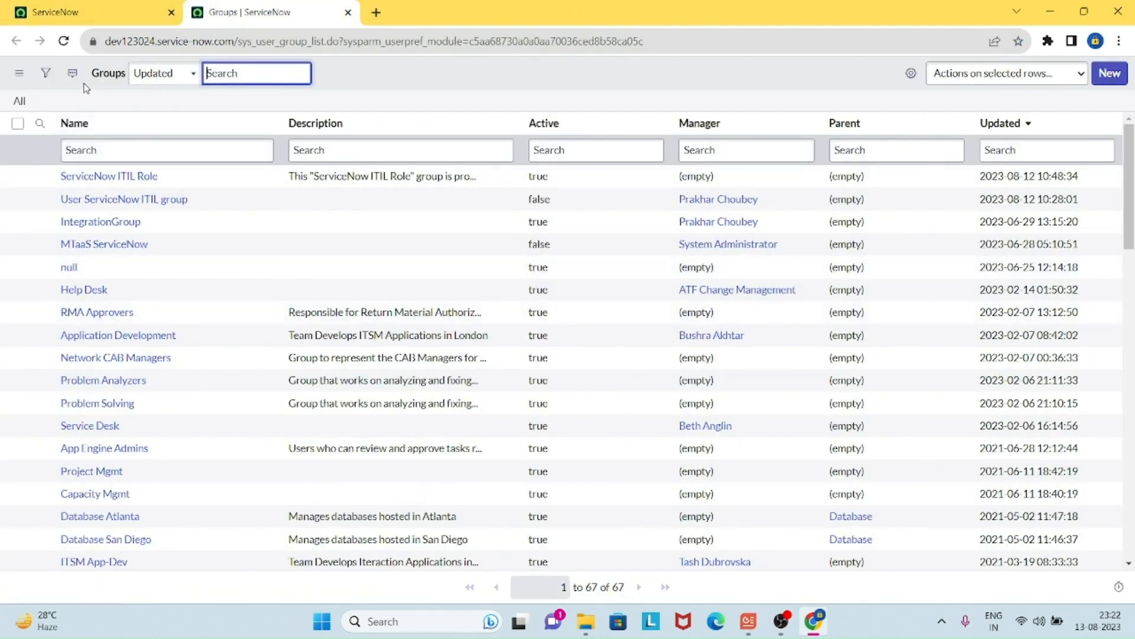
{"action": "left_click", "coordinate": [45, 72]}
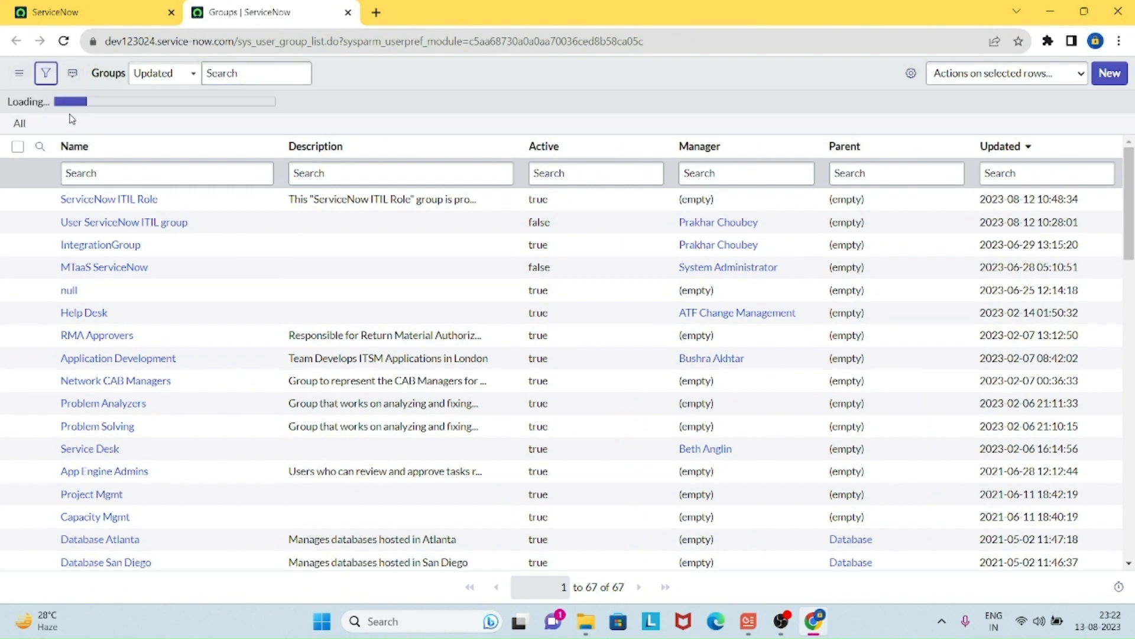
{"action": "left_click", "coordinate": [125, 144]}
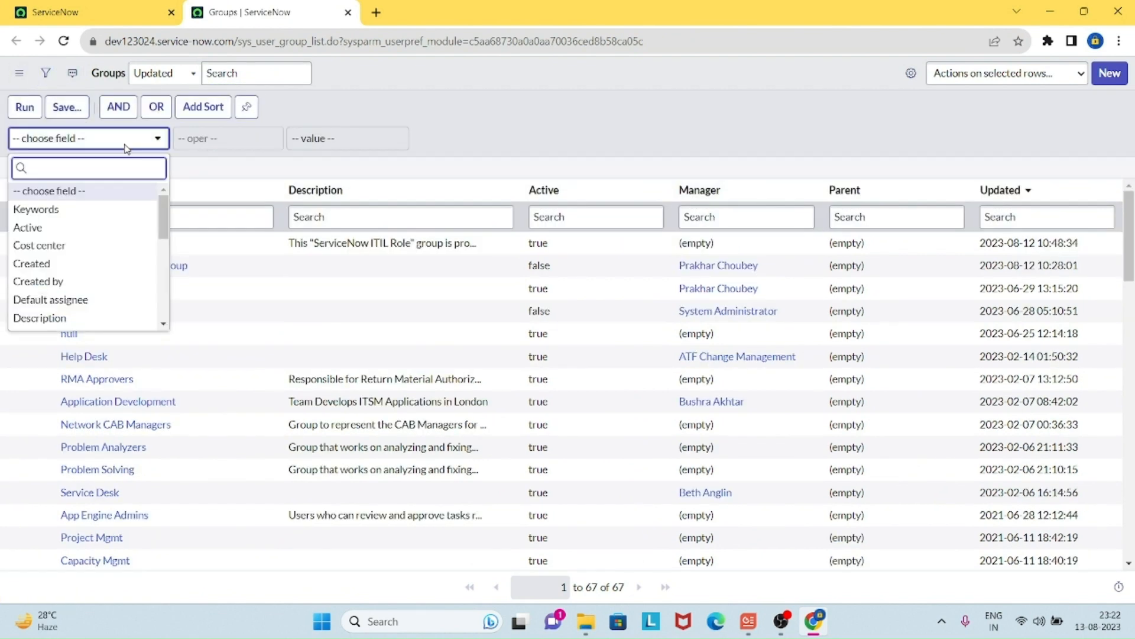
{"action": "type", "text": "role"}
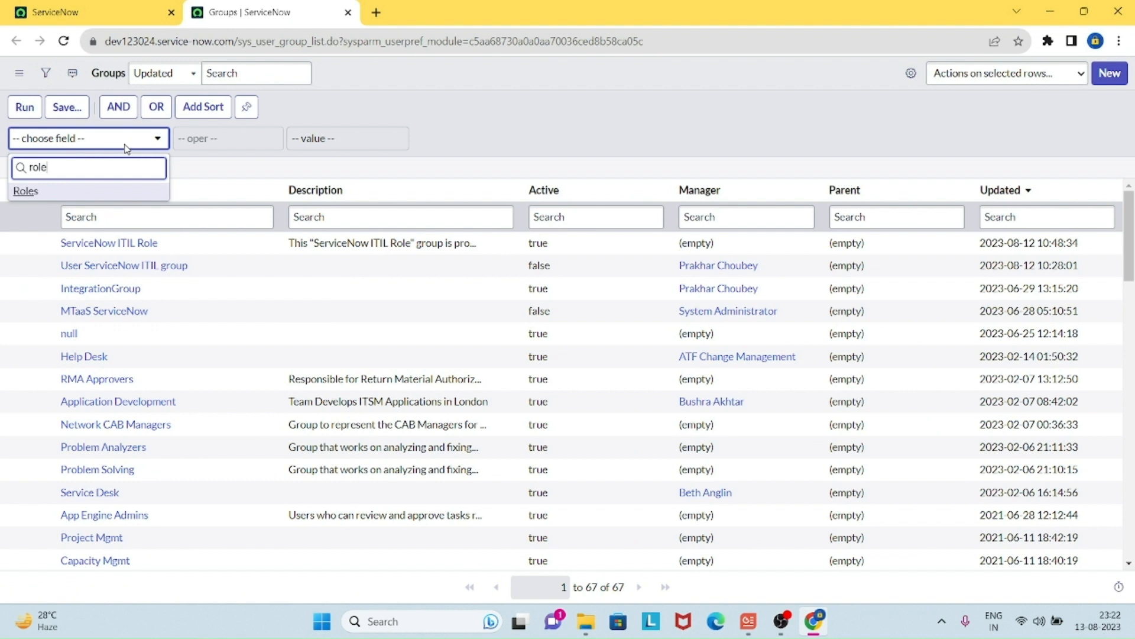
{"action": "left_click", "coordinate": [124, 191]}
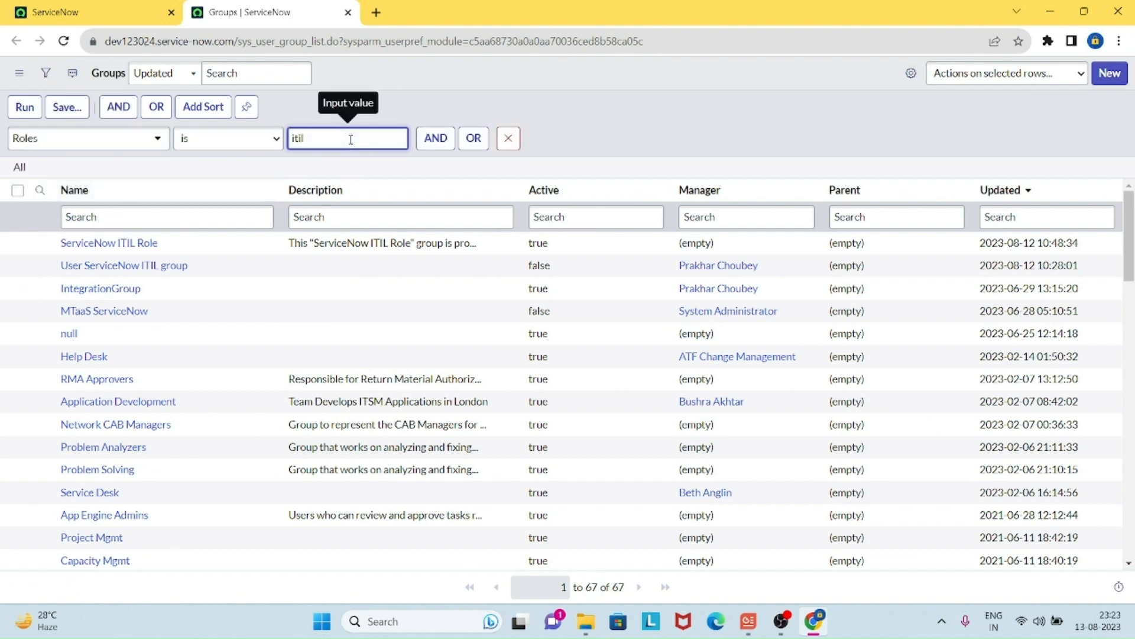
{"action": "left_click", "coordinate": [25, 107]}
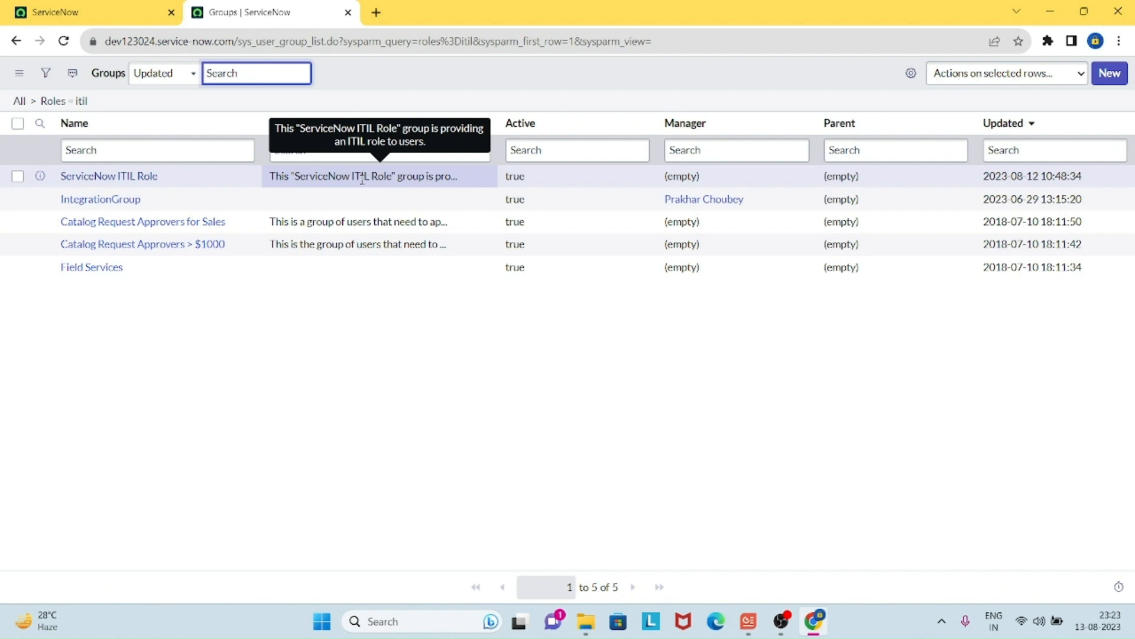
Step: Open the ServiceNow ITIL Role group and start editing its members
{"action": "middle_click", "coordinate": [149, 185]}
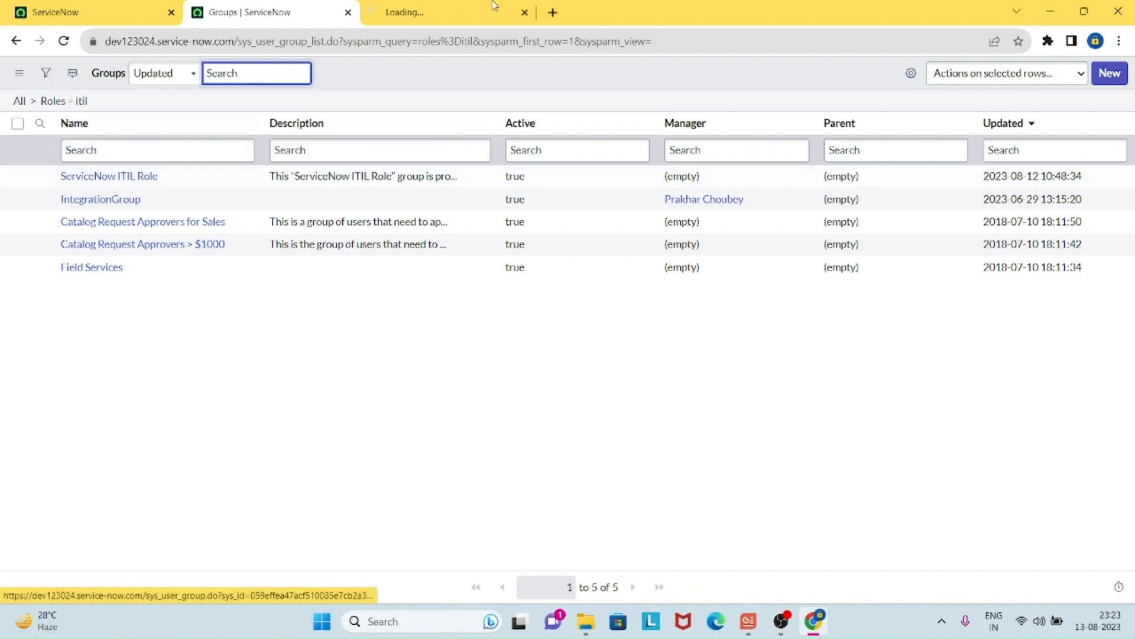
{"action": "left_click", "coordinate": [459, 13]}
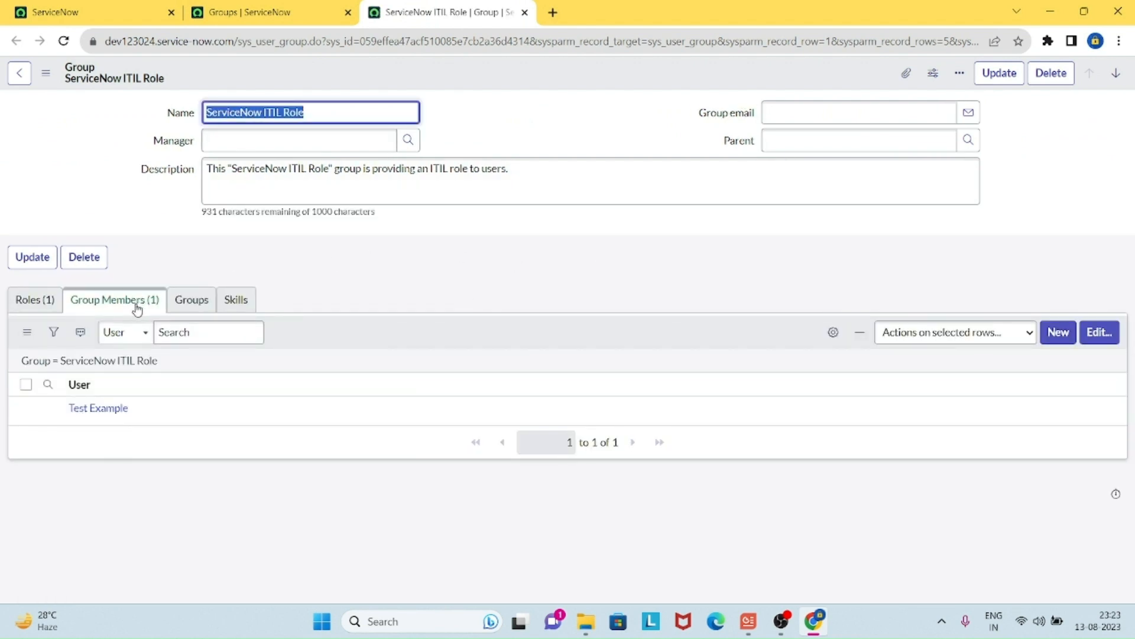
{"action": "left_click", "coordinate": [1108, 340]}
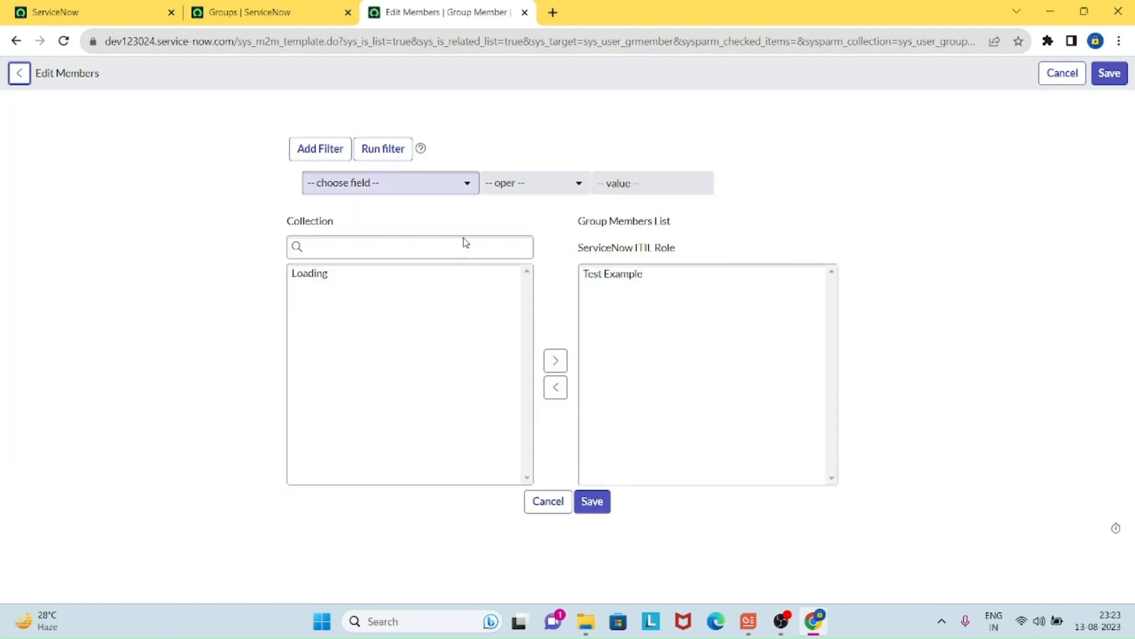
Step: Search 'ServiceNow Man', add ServiceNow Manager to the group members, and save
{"action": "left_click", "coordinate": [454, 253]}
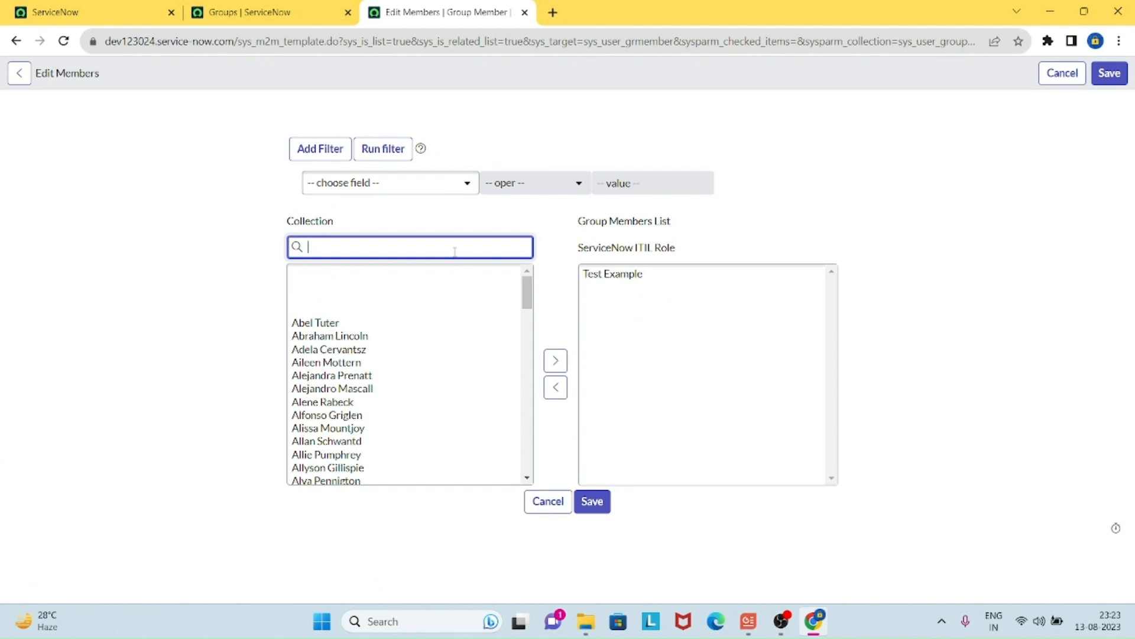
{"action": "type", "text": "ServiceNow Mana"}
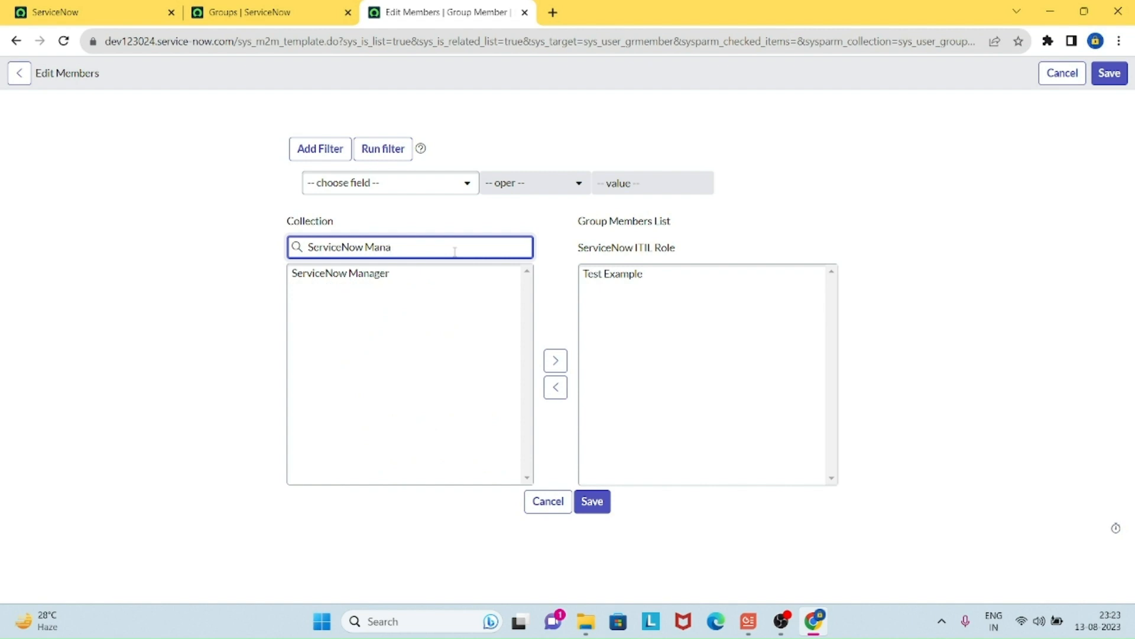
{"action": "left_click", "coordinate": [367, 274]}
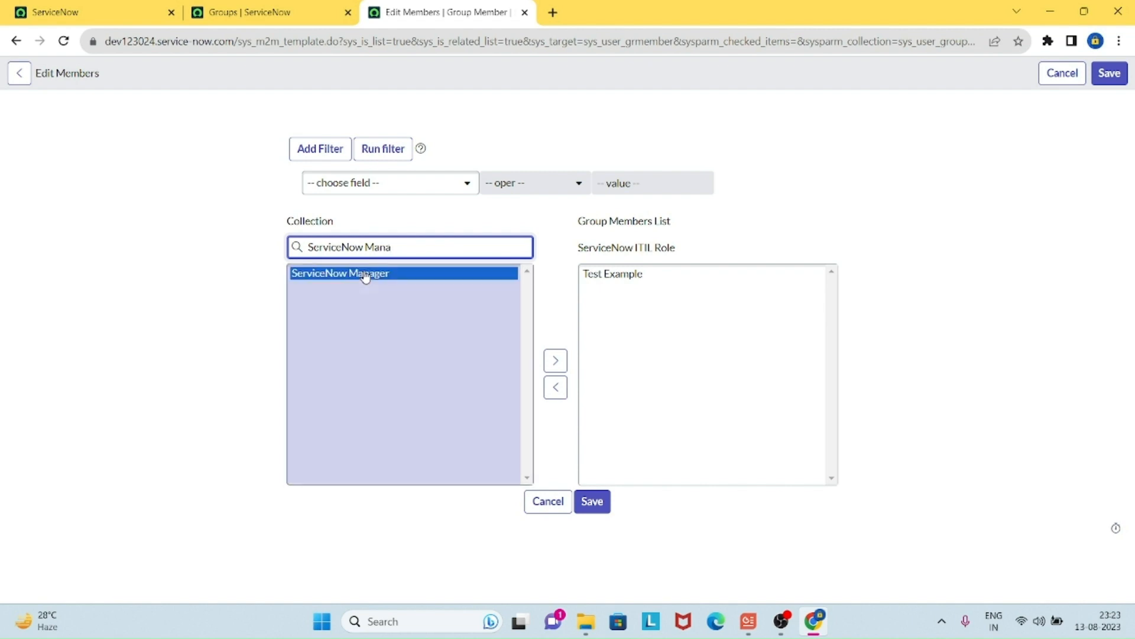
{"action": "left_click", "coordinate": [555, 360]}
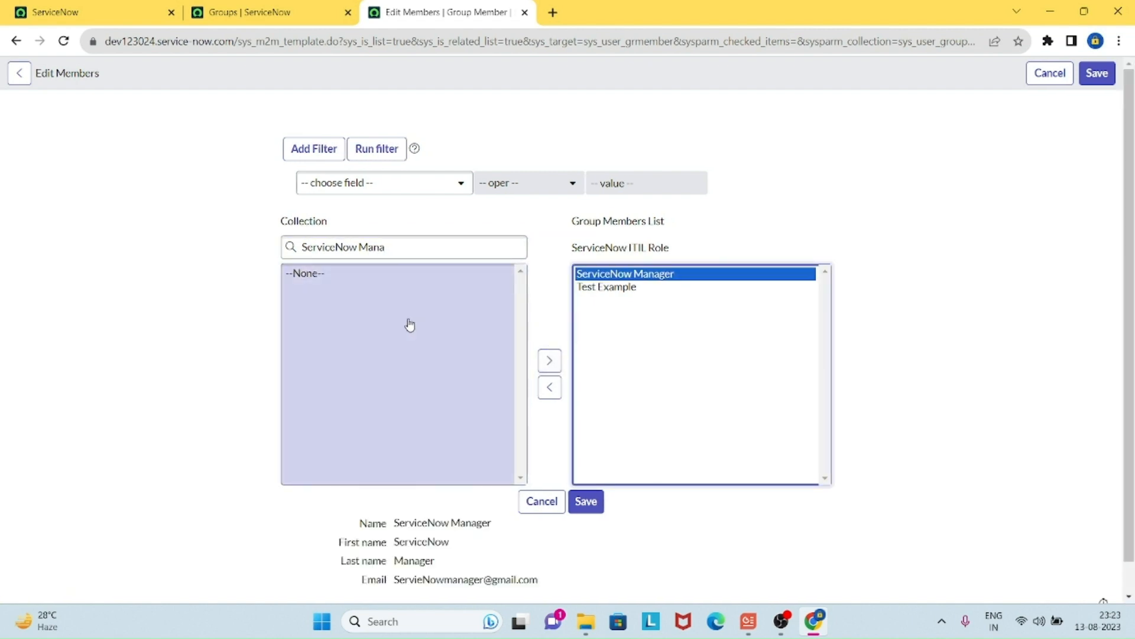
{"action": "left_click", "coordinate": [588, 507]}
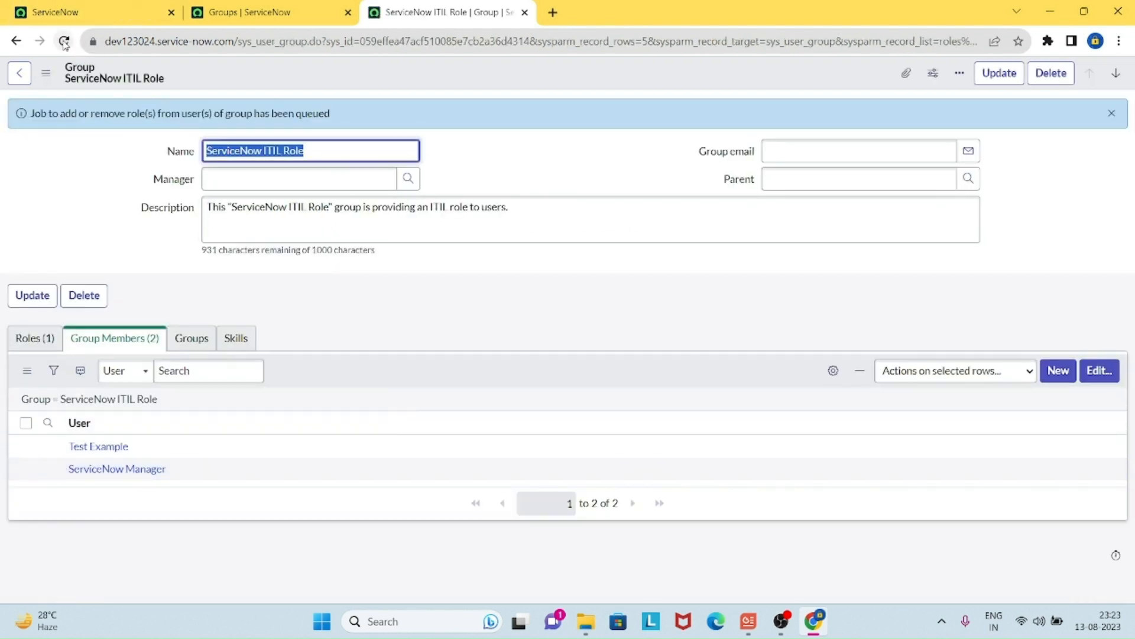
Step: Reload the group, open the ServiceNow Manager user record, and view its groups
{"action": "left_click", "coordinate": [64, 40]}
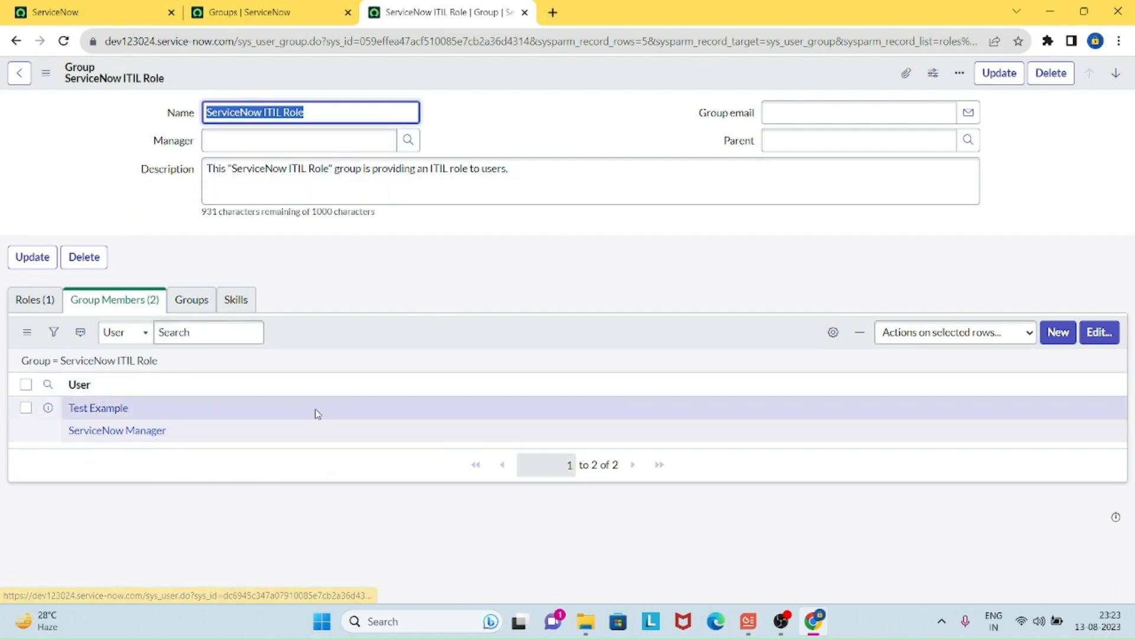
{"action": "middle_click", "coordinate": [152, 430]}
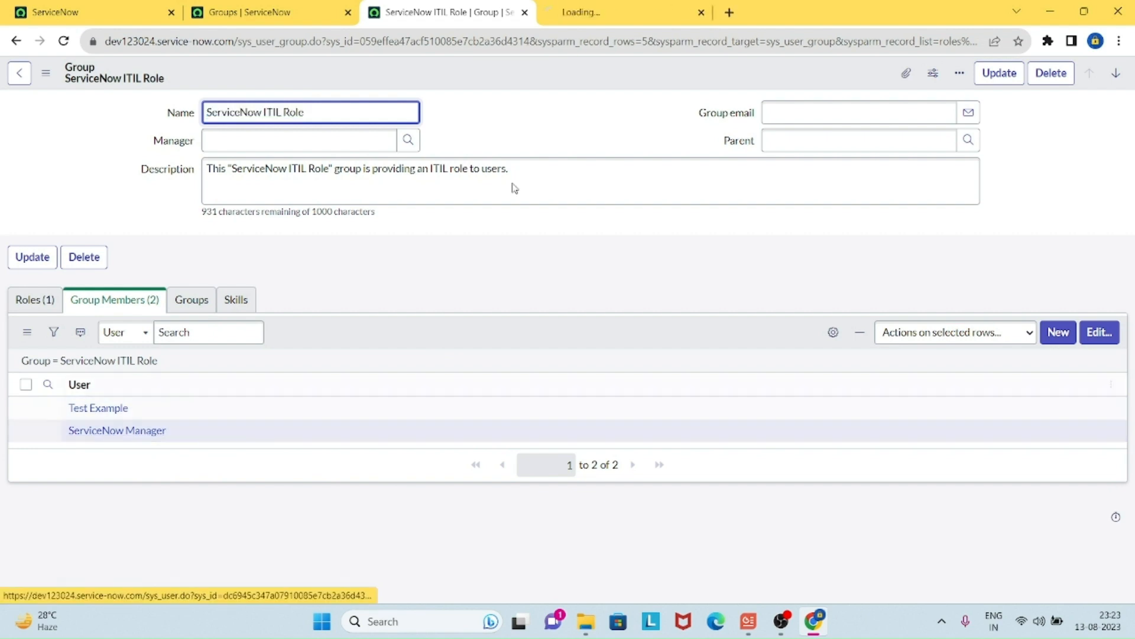
{"action": "left_click", "coordinate": [647, 15]}
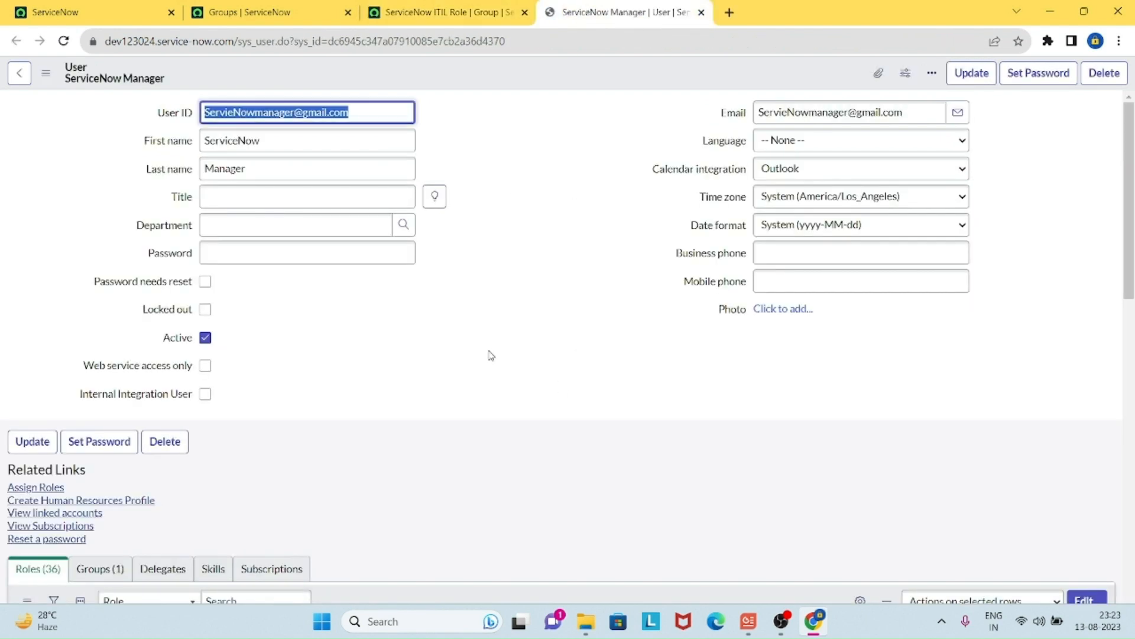
{"action": "scroll", "coordinate": [488, 354], "scroll_direction": "down", "scroll_amount": 5}
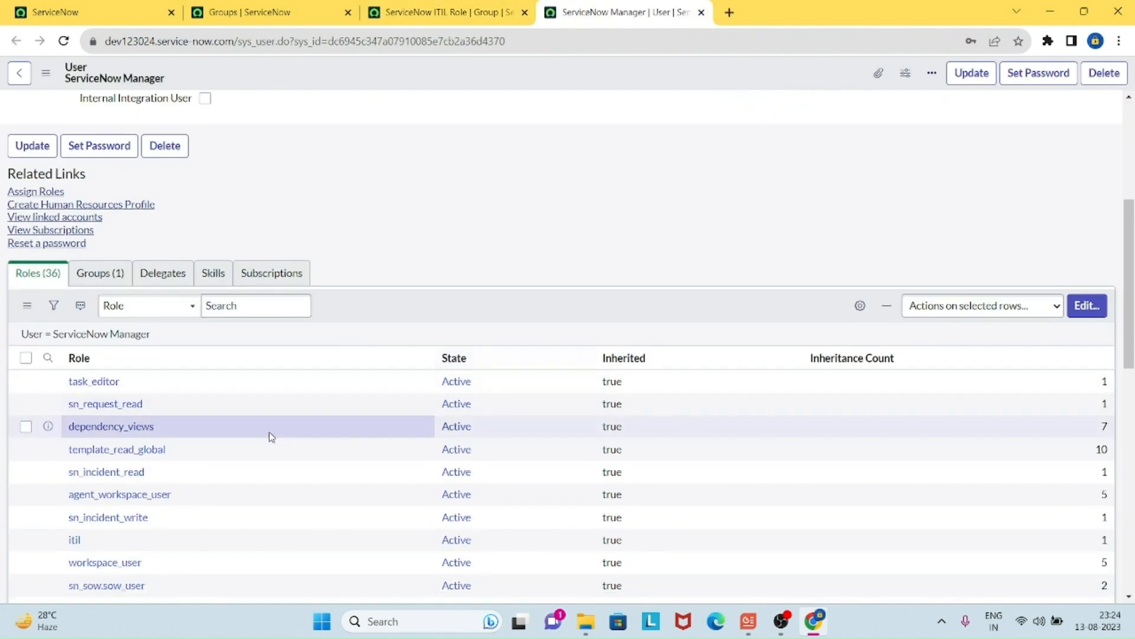
{"action": "left_click", "coordinate": [115, 275]}
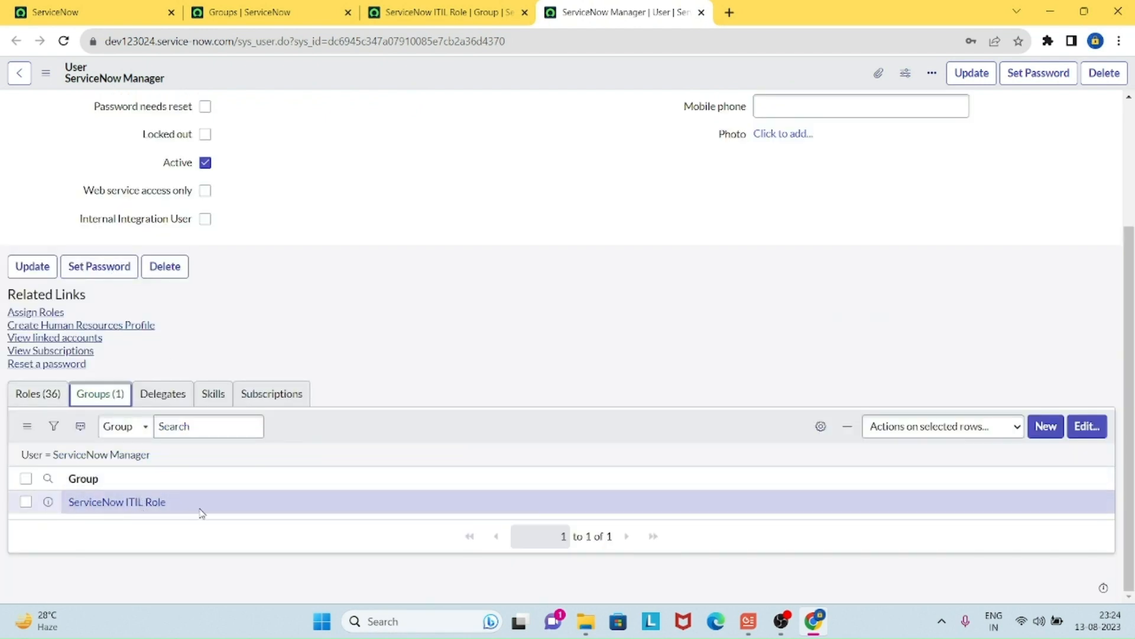
Step: Scroll through the user's 36 inherited roles to confirm itil is listed
{"action": "scroll", "coordinate": [502, 424], "scroll_direction": "up", "scroll_amount": 3}
{"action": "scroll", "coordinate": [447, 377], "scroll_direction": "down", "scroll_amount": 3}
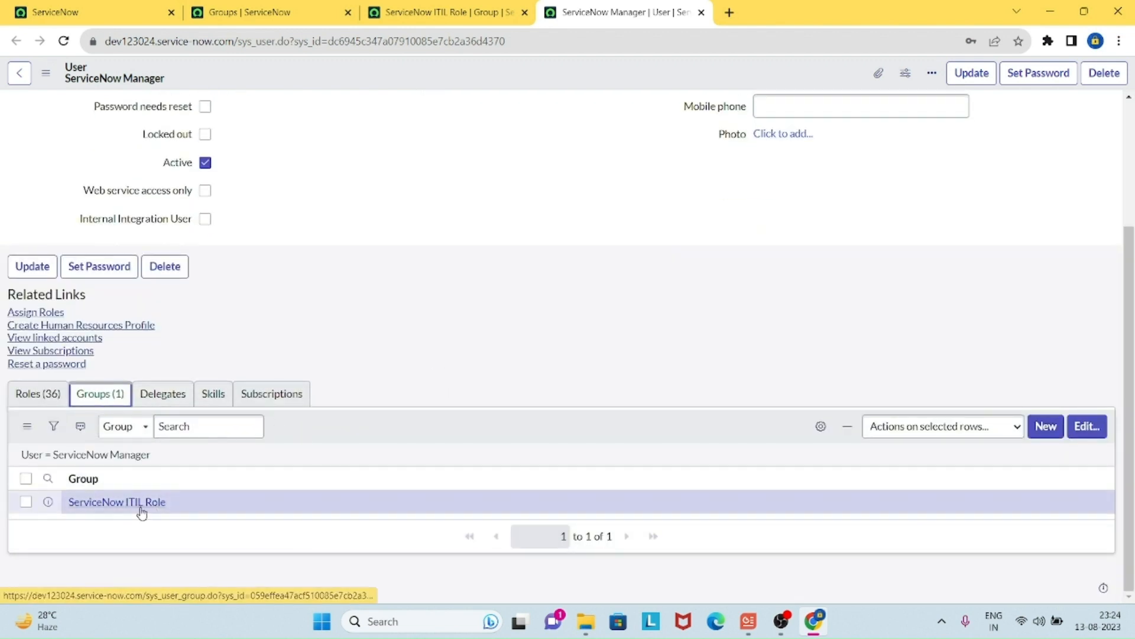
{"action": "left_click", "coordinate": [34, 395]}
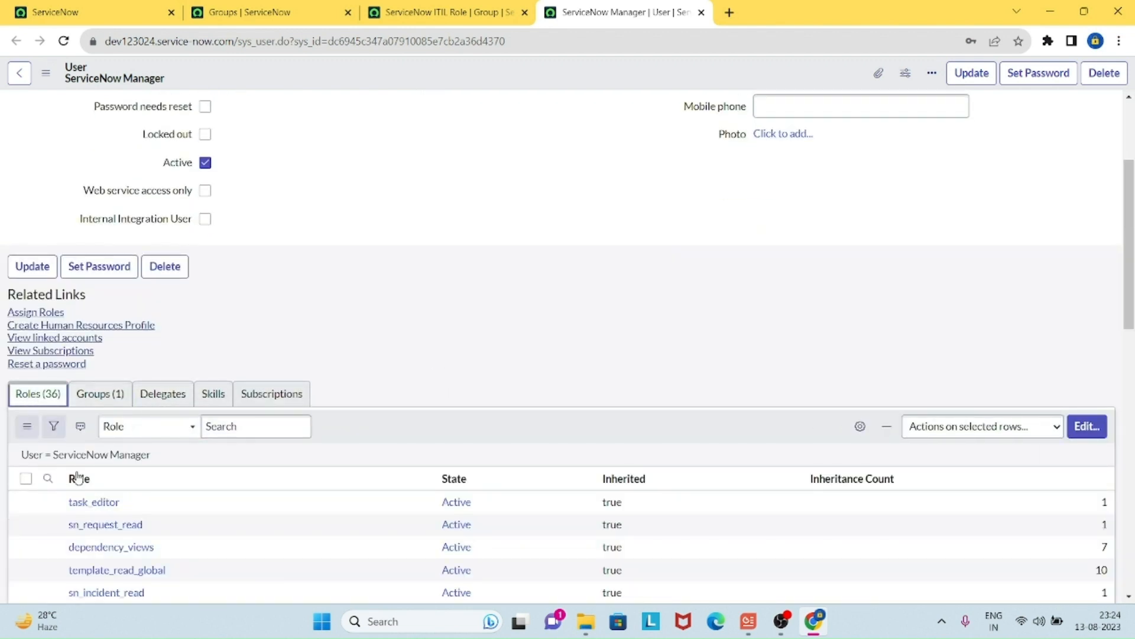
{"action": "scroll", "coordinate": [465, 528], "scroll_direction": "down", "scroll_amount": 5}
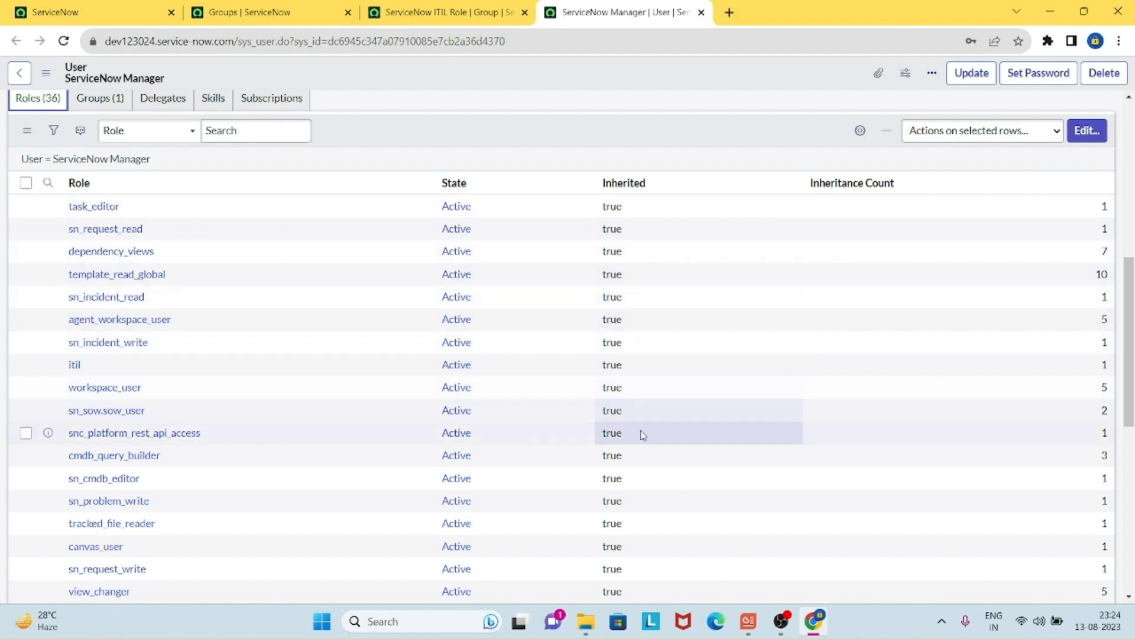
{"action": "scroll", "coordinate": [643, 435], "scroll_direction": "down", "scroll_amount": 8}
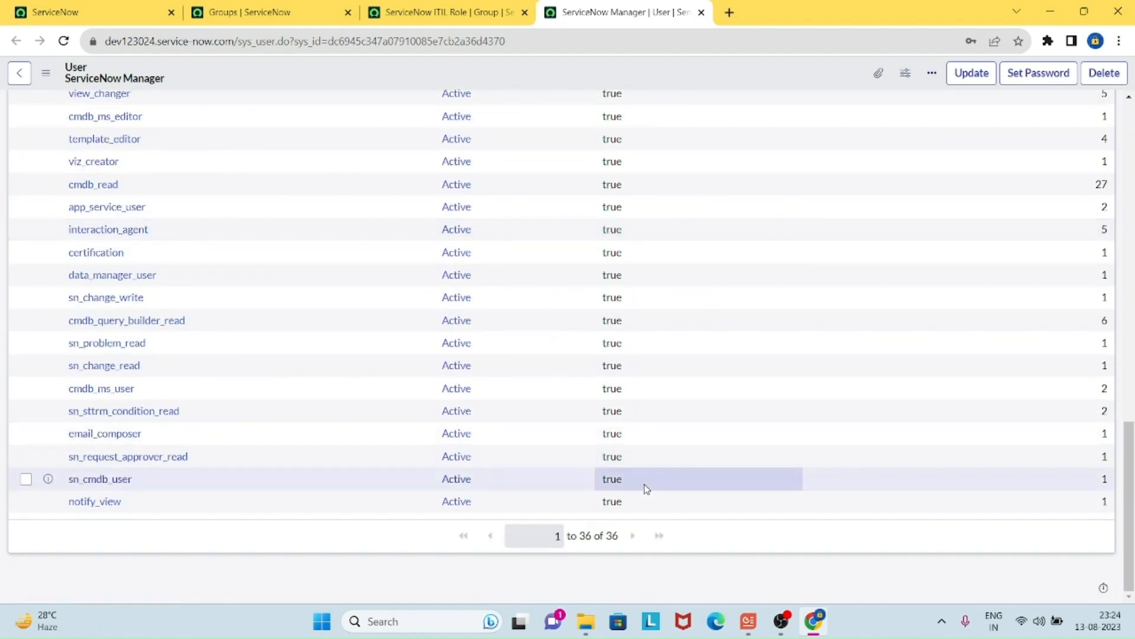
{"action": "scroll", "coordinate": [647, 489], "scroll_direction": "up", "scroll_amount": 15}
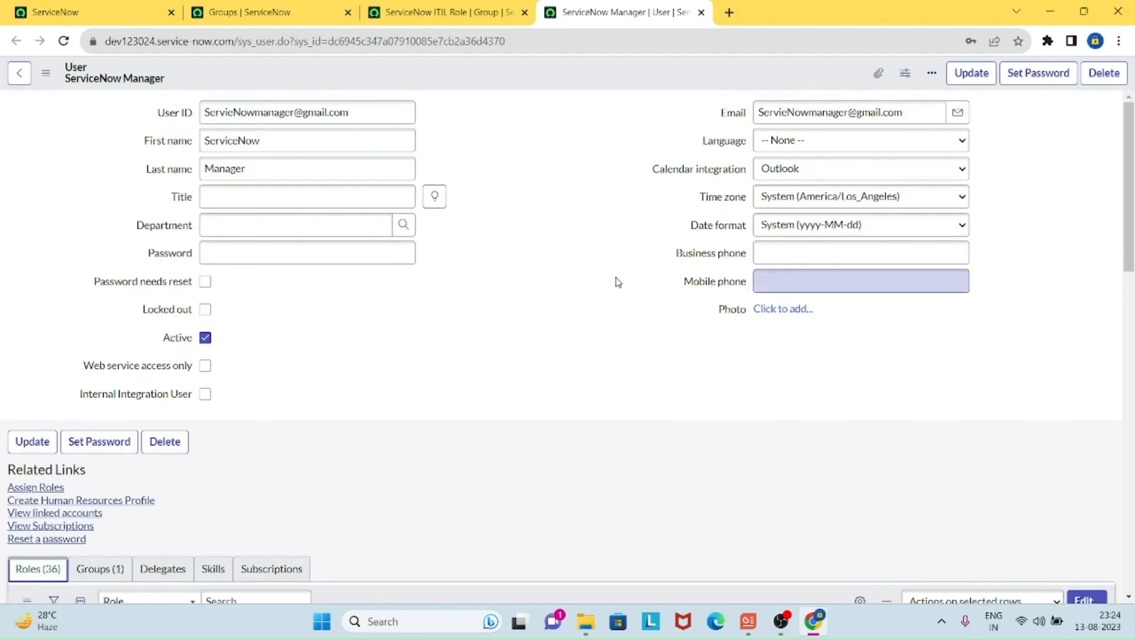
{"action": "scroll", "coordinate": [522, 344], "scroll_direction": "down", "scroll_amount": 5}
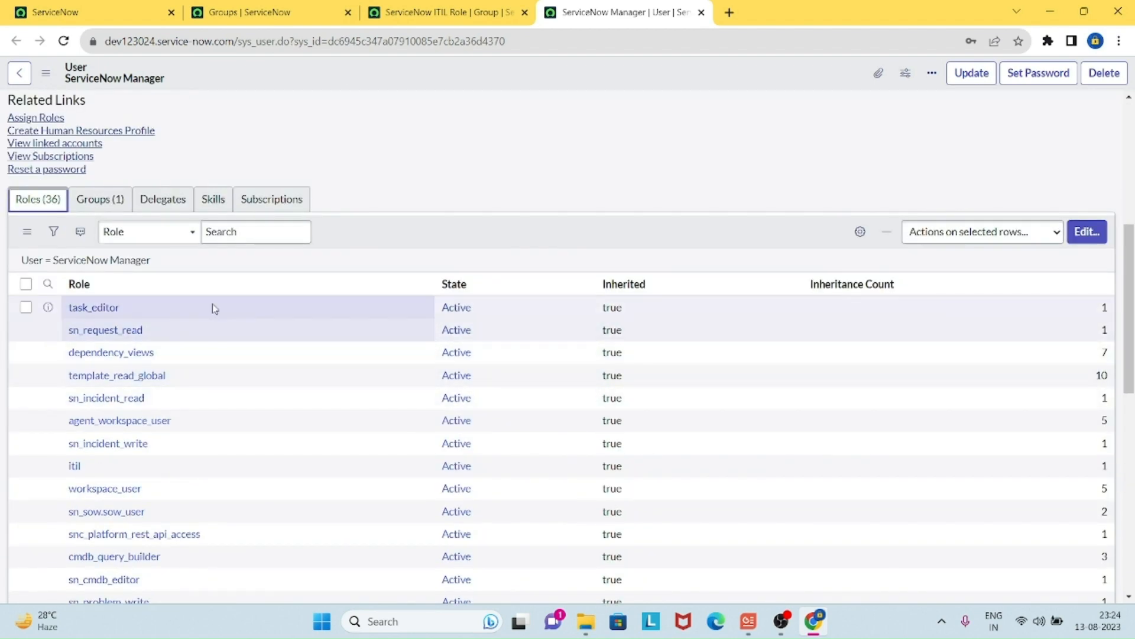
{"action": "scroll", "coordinate": [214, 308], "scroll_direction": "down", "scroll_amount": 3}
{"action": "scroll", "coordinate": [182, 345], "scroll_direction": "down", "scroll_amount": 5}
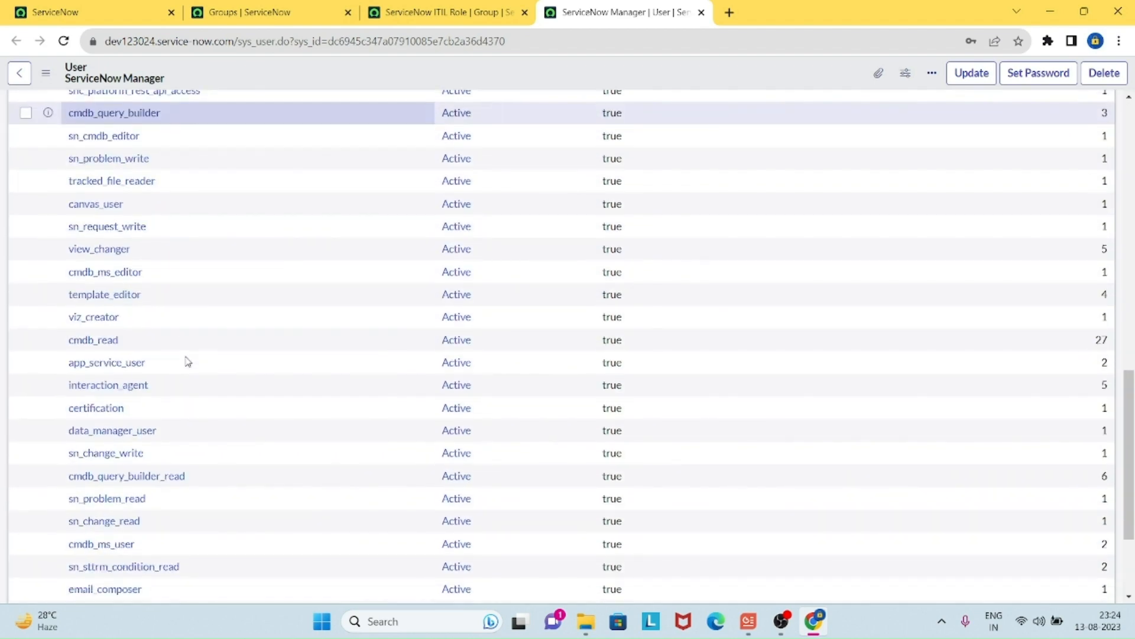
{"action": "scroll", "coordinate": [188, 362], "scroll_direction": "down", "scroll_amount": 3}
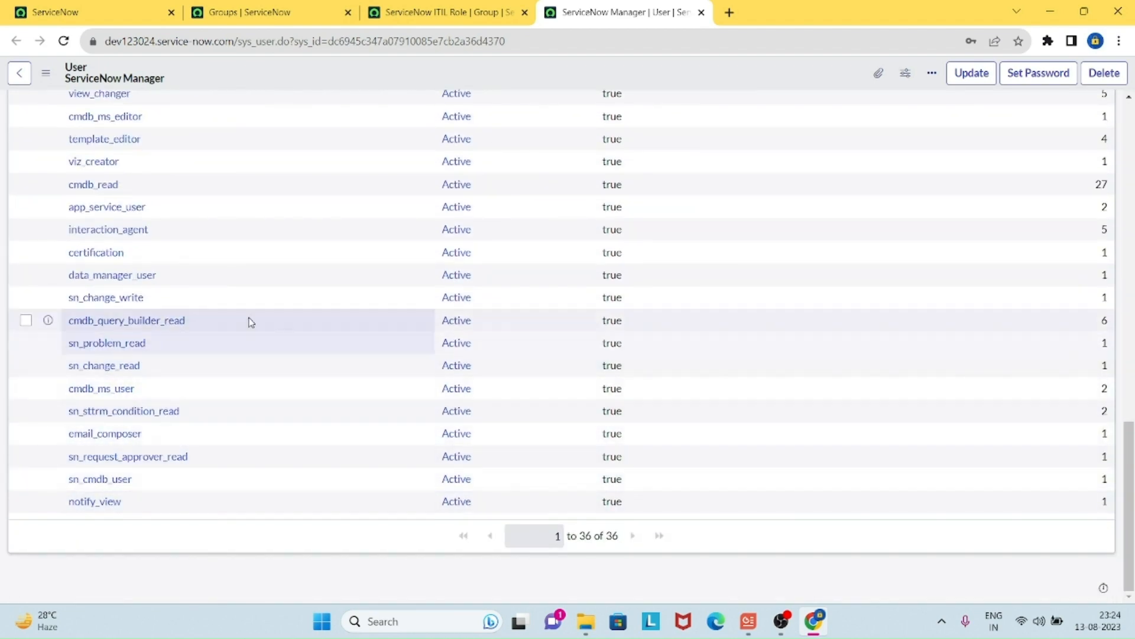
{"action": "scroll", "coordinate": [250, 316], "scroll_direction": "up", "scroll_amount": 10}
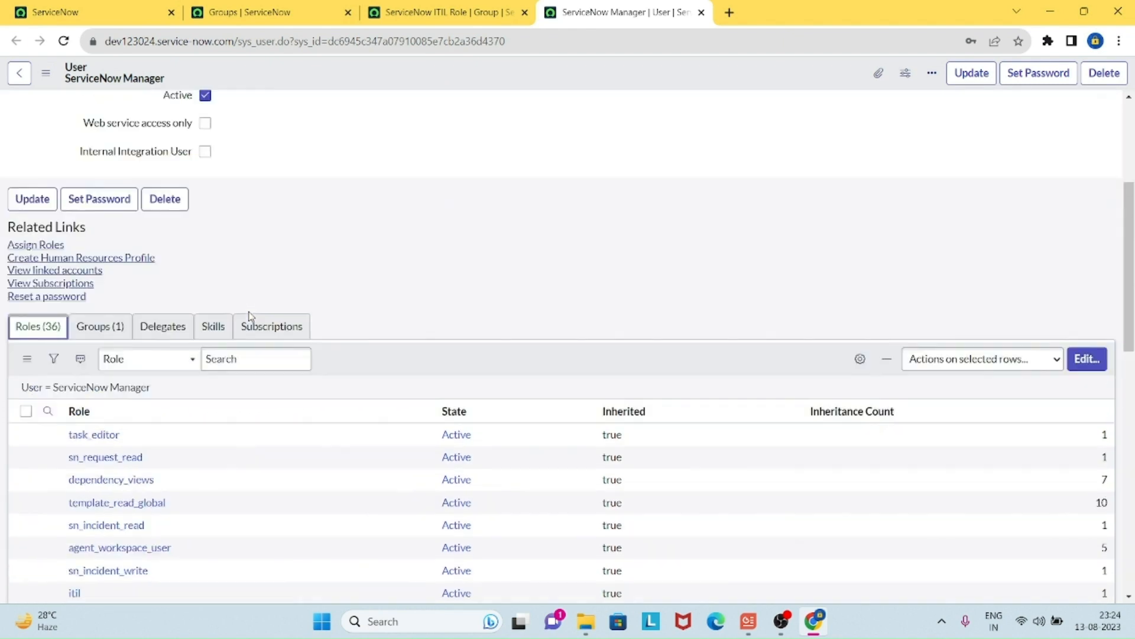
{"action": "scroll", "coordinate": [273, 307], "scroll_direction": "up", "scroll_amount": 4}
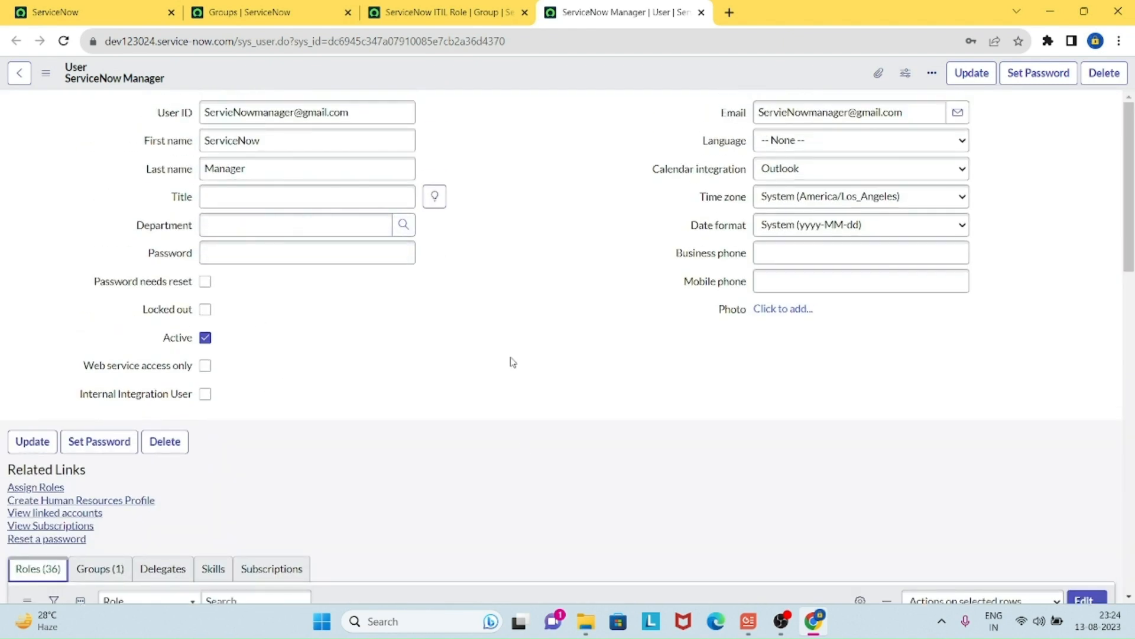
{"action": "scroll", "coordinate": [505, 346], "scroll_direction": "down", "scroll_amount": 6}
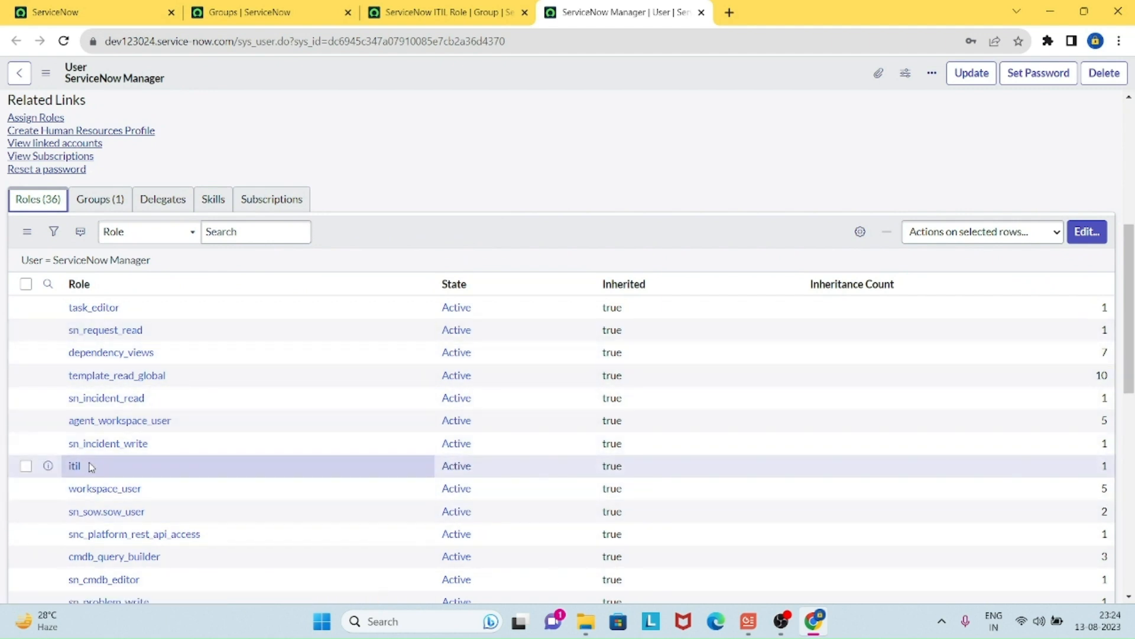
{"action": "scroll", "coordinate": [393, 433], "scroll_direction": "up", "scroll_amount": 6}
{"action": "left_click", "coordinate": [510, 340]}
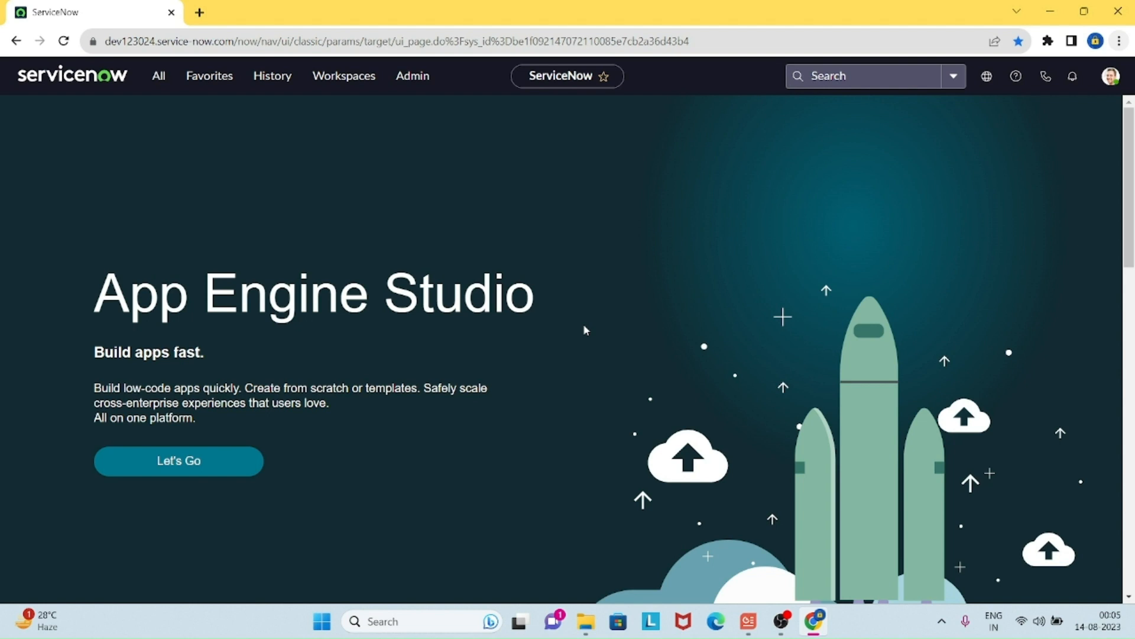
Step: Impersonate the newly added user, chosen from Recent Impersonations
{"action": "left_click", "coordinate": [1111, 76]}
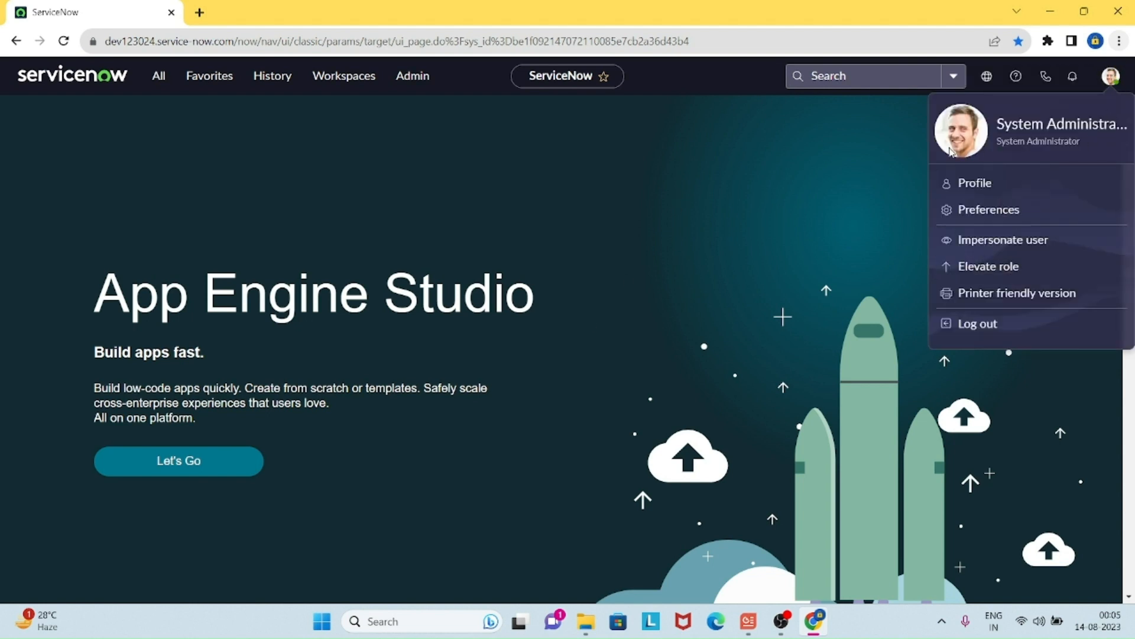
{"action": "left_click", "coordinate": [999, 243]}
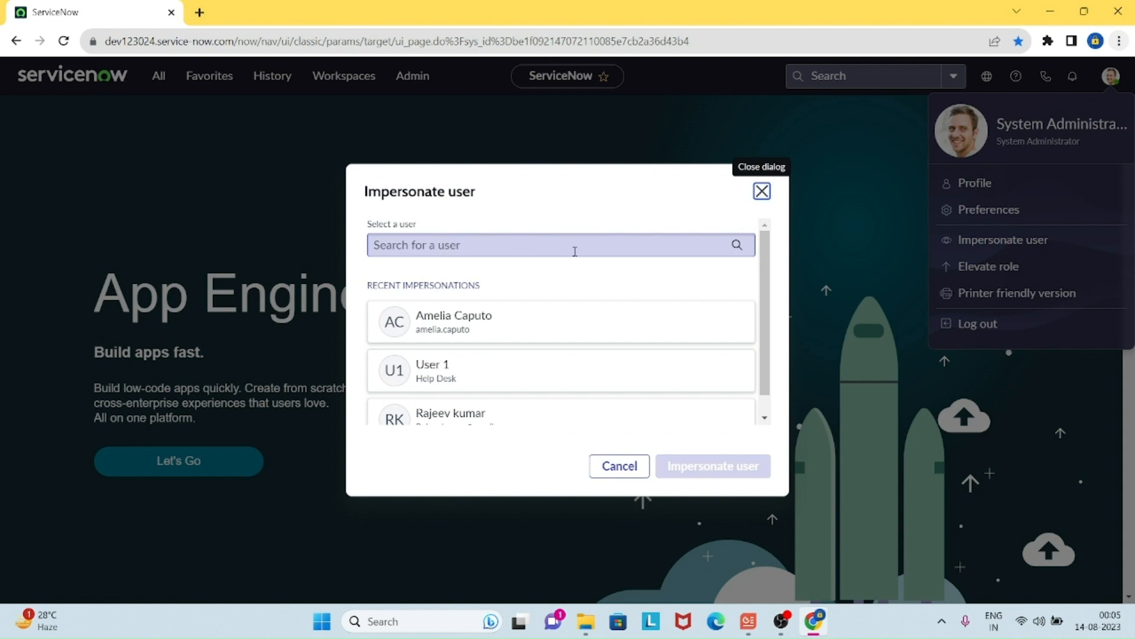
{"action": "scroll", "coordinate": [568, 353], "scroll_direction": "down", "scroll_amount": 1}
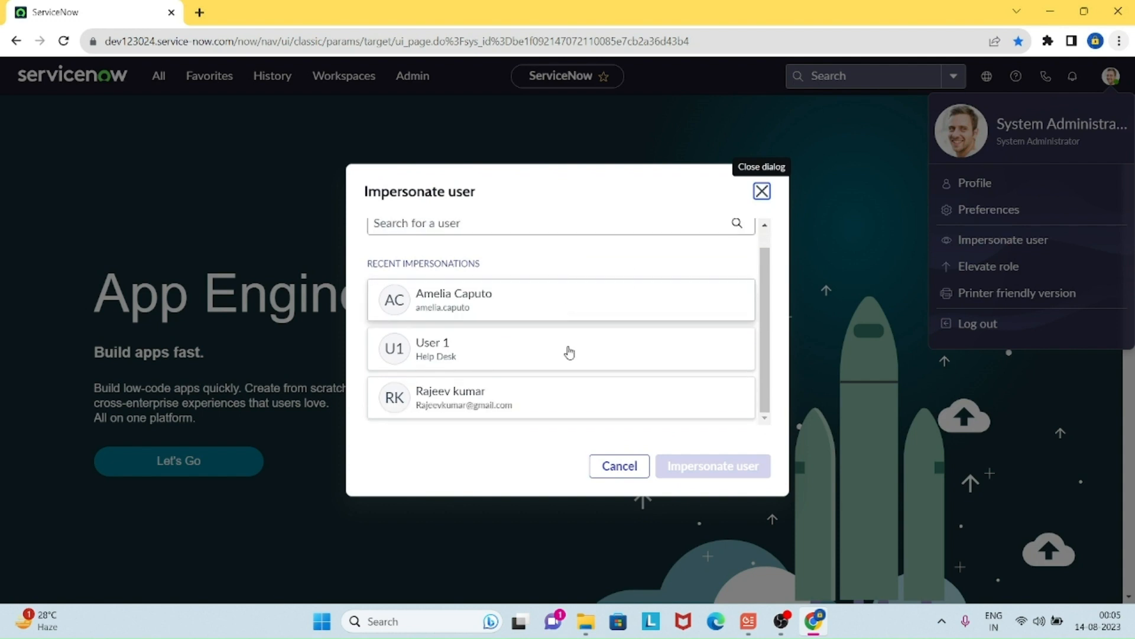
{"action": "left_click", "coordinate": [456, 402]}
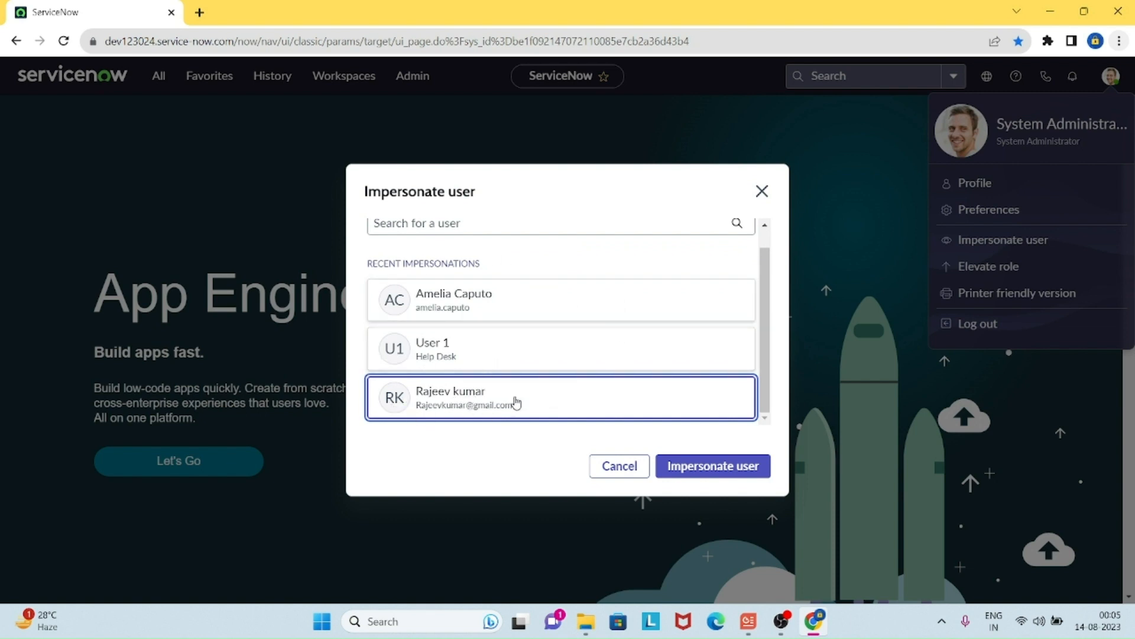
{"action": "left_click", "coordinate": [717, 467]}
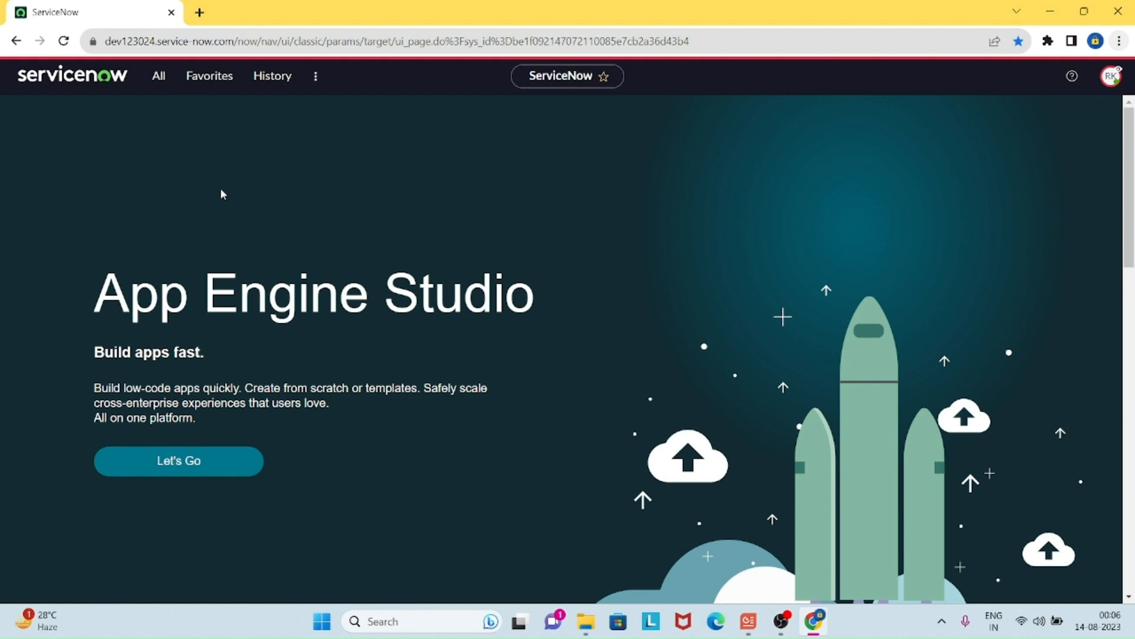
Step: Filter the navigator for 'incident' to confirm the Incidents modules are available
{"action": "left_click", "coordinate": [155, 77]}
{"action": "left_click", "coordinate": [153, 115]}
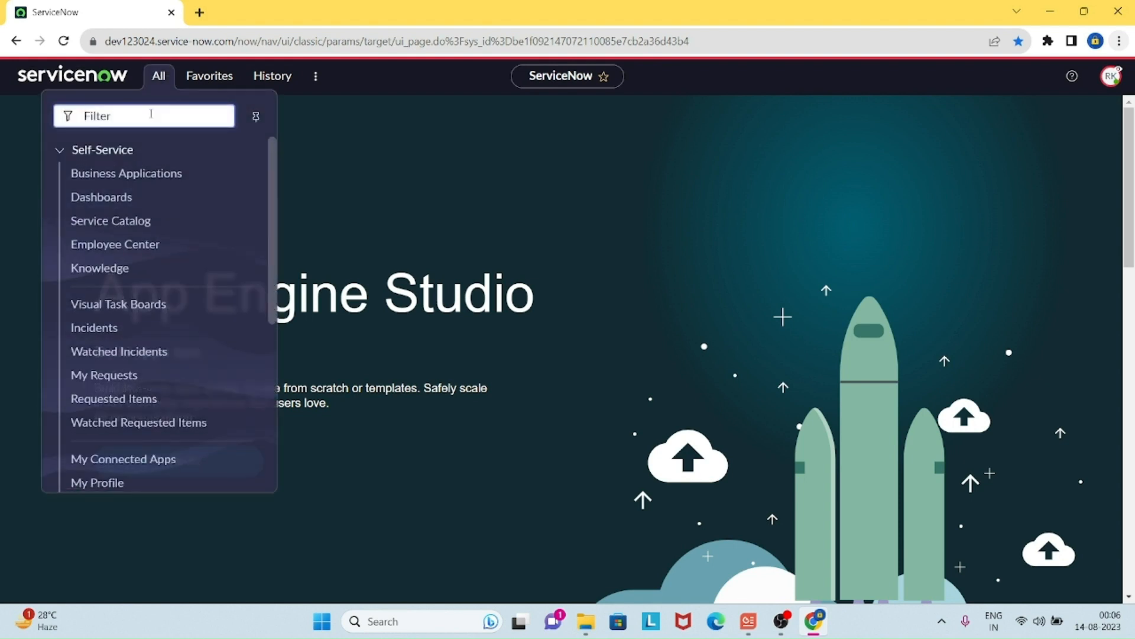
{"action": "type", "text": "create"}
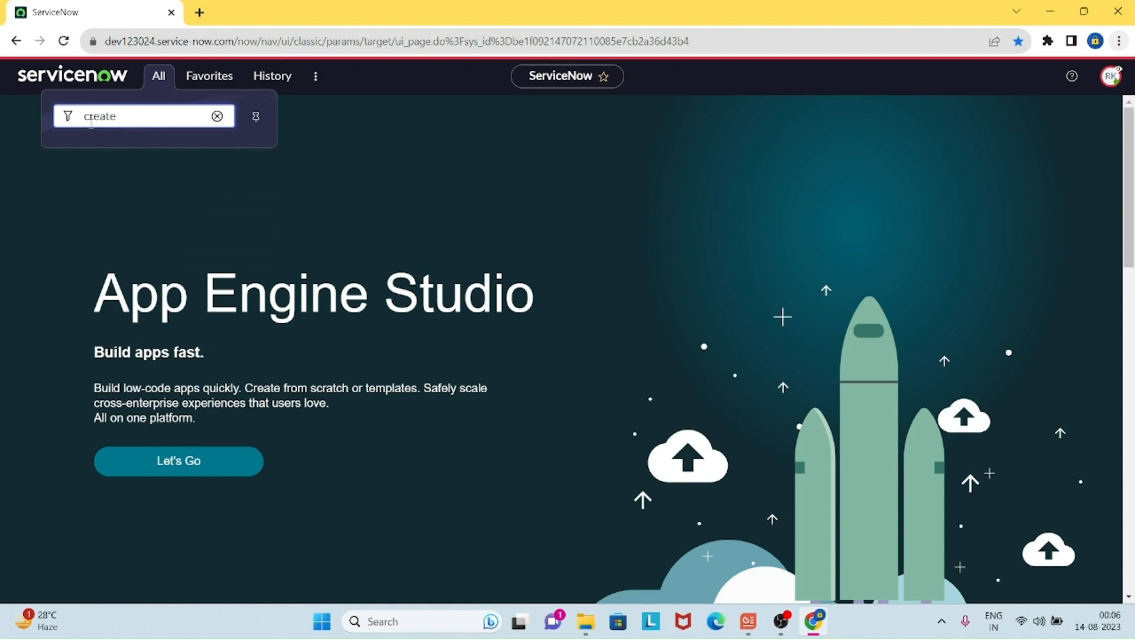
{"action": "double_click", "coordinate": [159, 117]}
{"action": "key", "text": "BackSpace"}
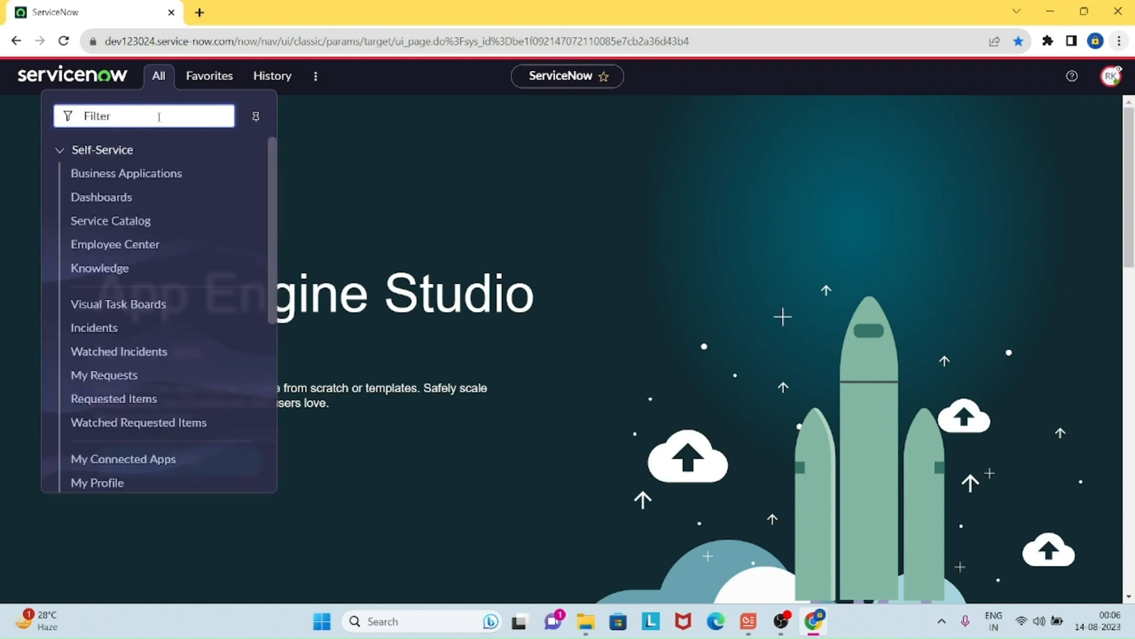
{"action": "type", "text": "incident"}
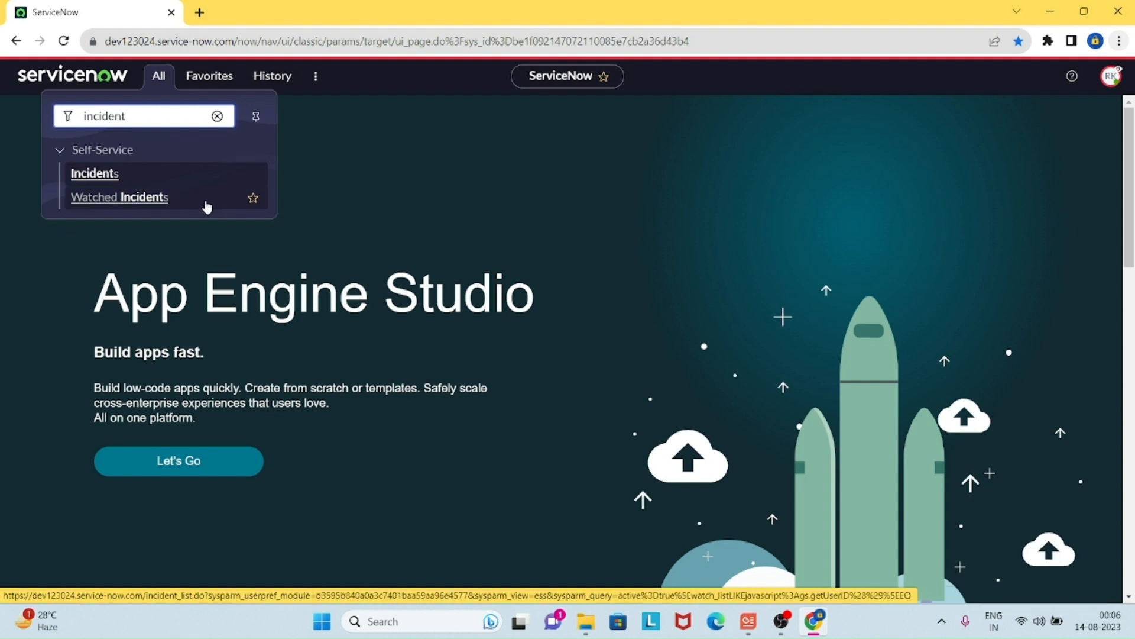
{"action": "left_click", "coordinate": [432, 220]}
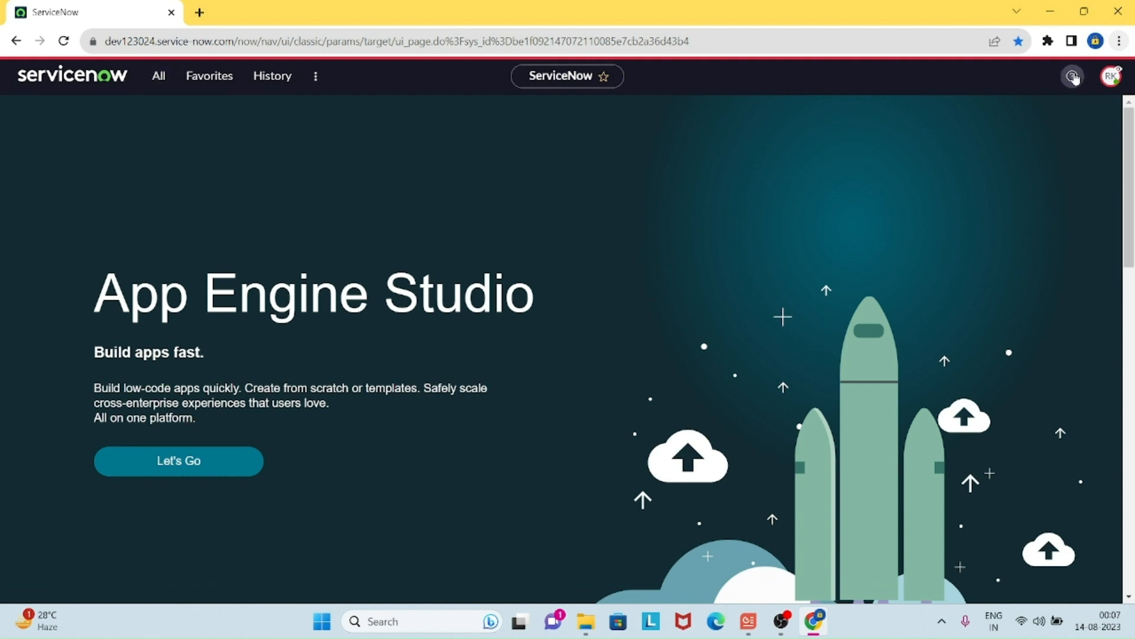
Step: End the impersonation and confirm the session is back to System Administrator
{"action": "left_click", "coordinate": [1110, 78]}
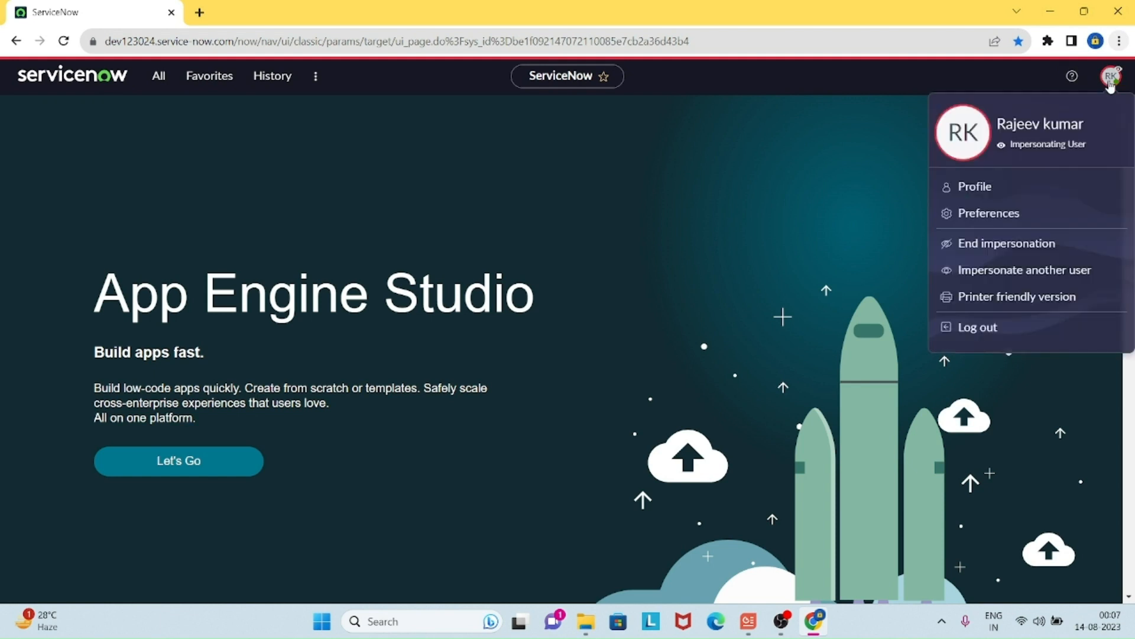
{"action": "left_click", "coordinate": [982, 246]}
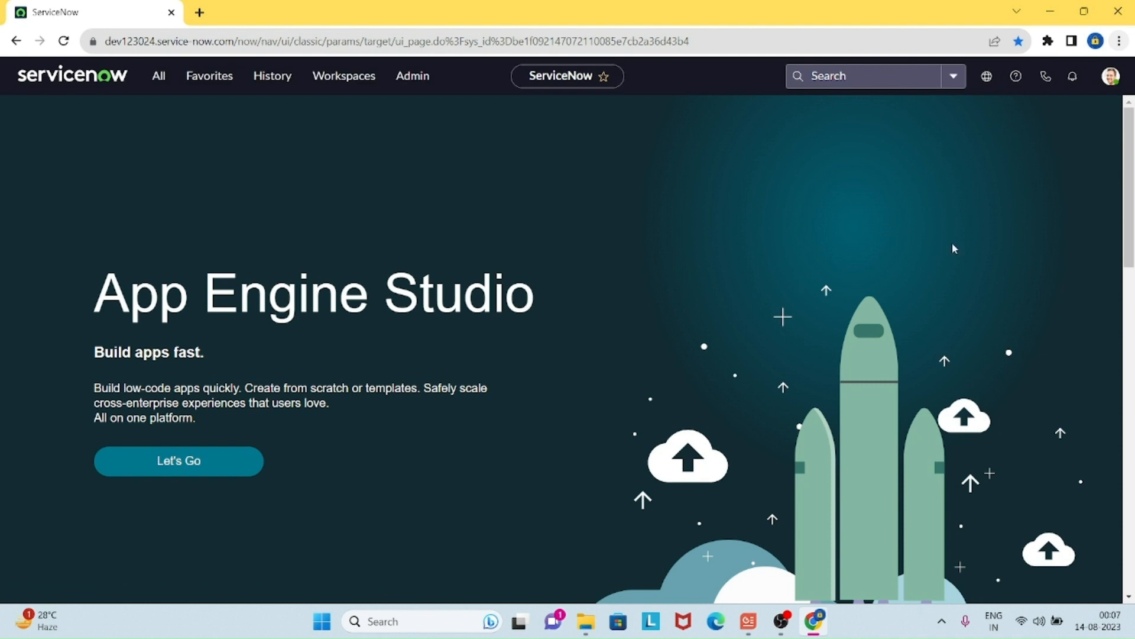
{"action": "left_click", "coordinate": [1110, 75]}
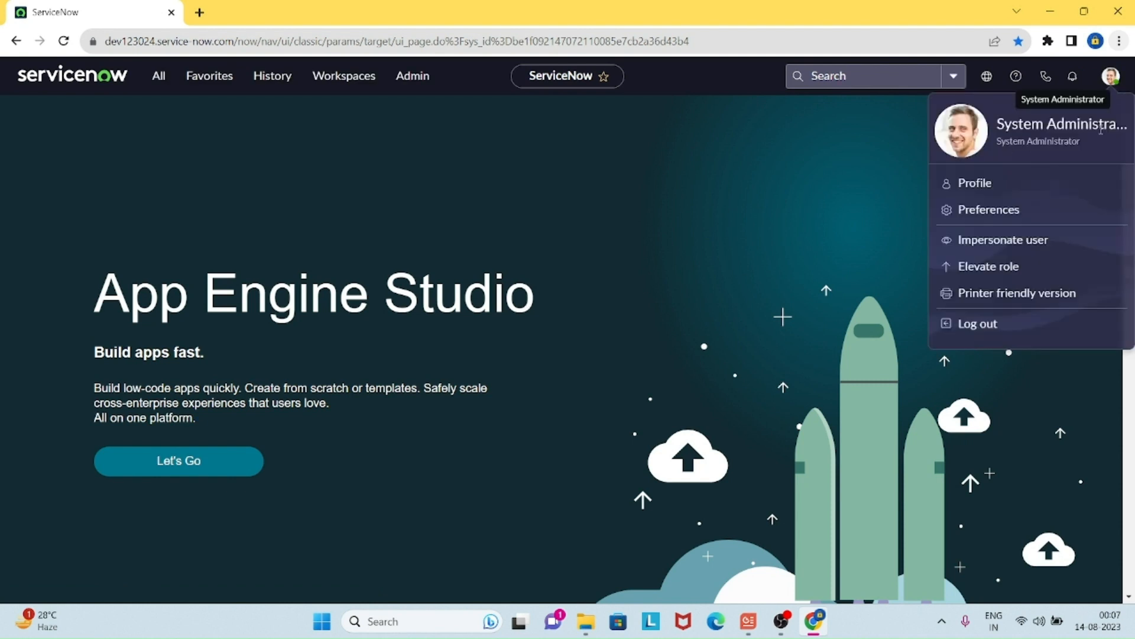
{"action": "left_click", "coordinate": [652, 244]}
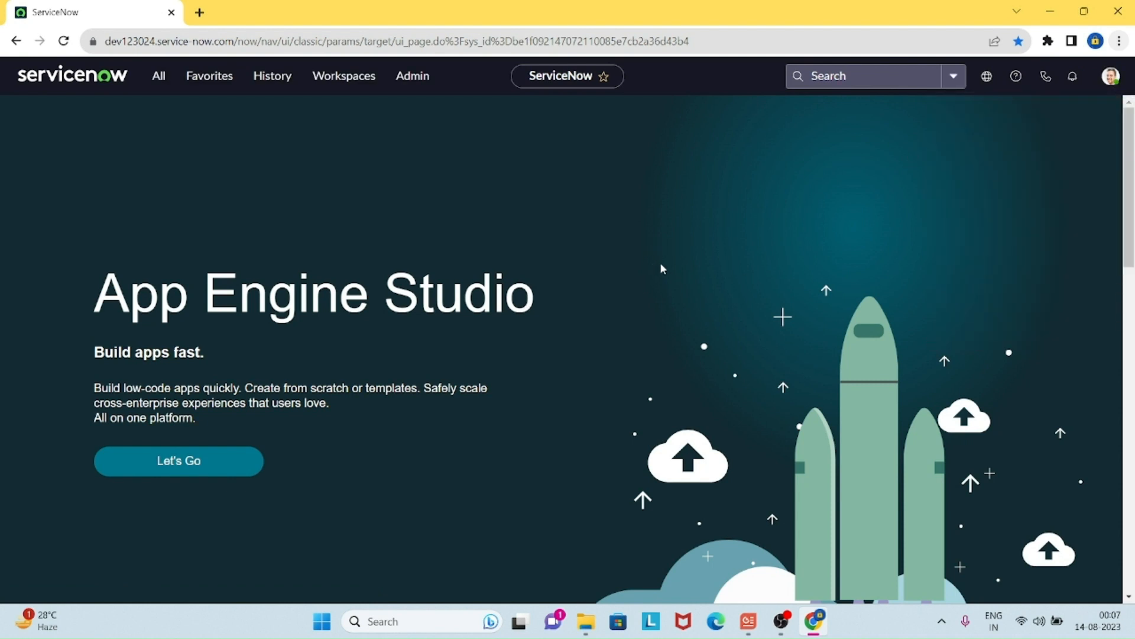
Step: Filter the navigator for 'system sec', open Users in a new tab, and open the newest user's record
{"action": "left_click", "coordinate": [164, 80]}
{"action": "left_click", "coordinate": [166, 113]}
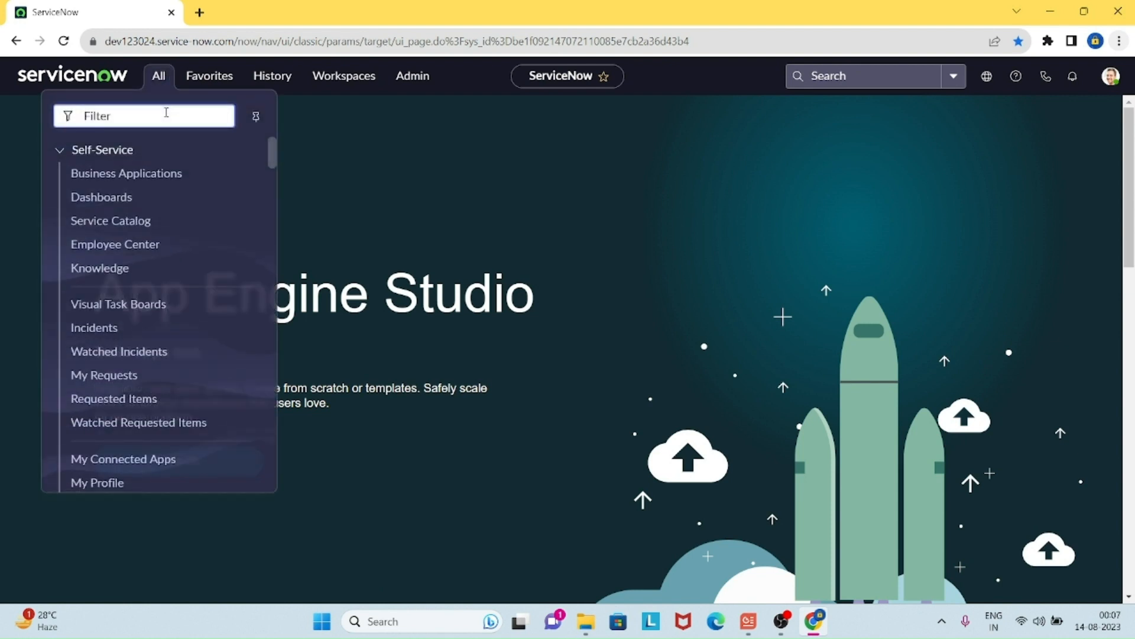
{"action": "type", "text": "se"}
{"action": "key", "text": "BackSpace"}
{"action": "type", "text": "yeste"}
{"action": "key", "text": "BackSpace"}
{"action": "key", "text": "BackSpace"}
{"action": "key", "text": "BackSpace"}
{"action": "key", "text": "BackSpace"}
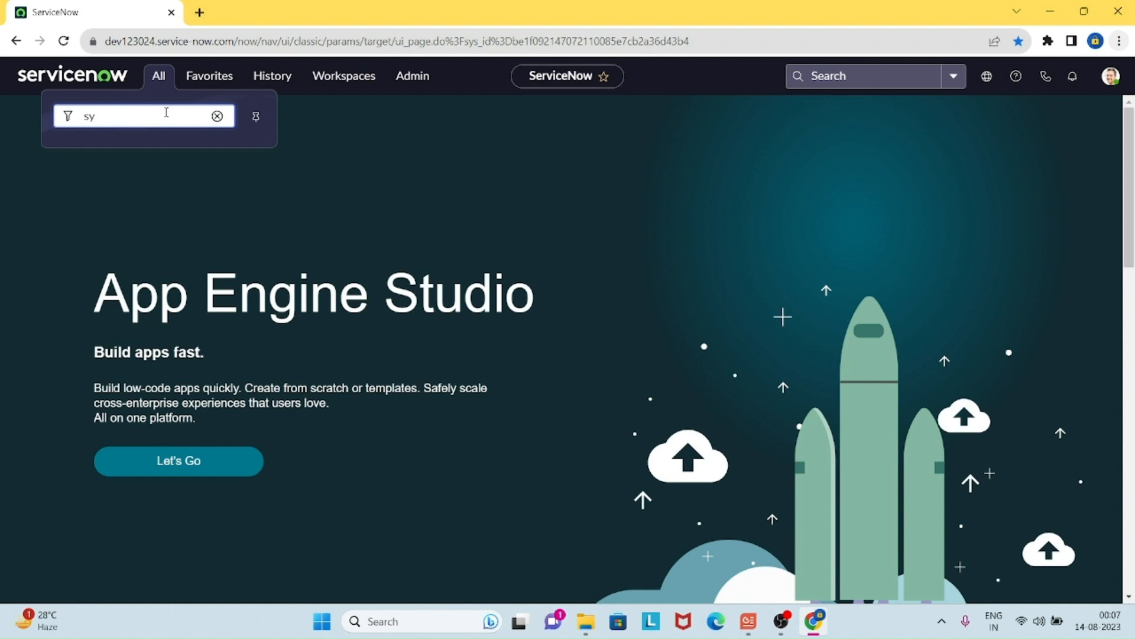
{"action": "type", "text": "stem sec"}
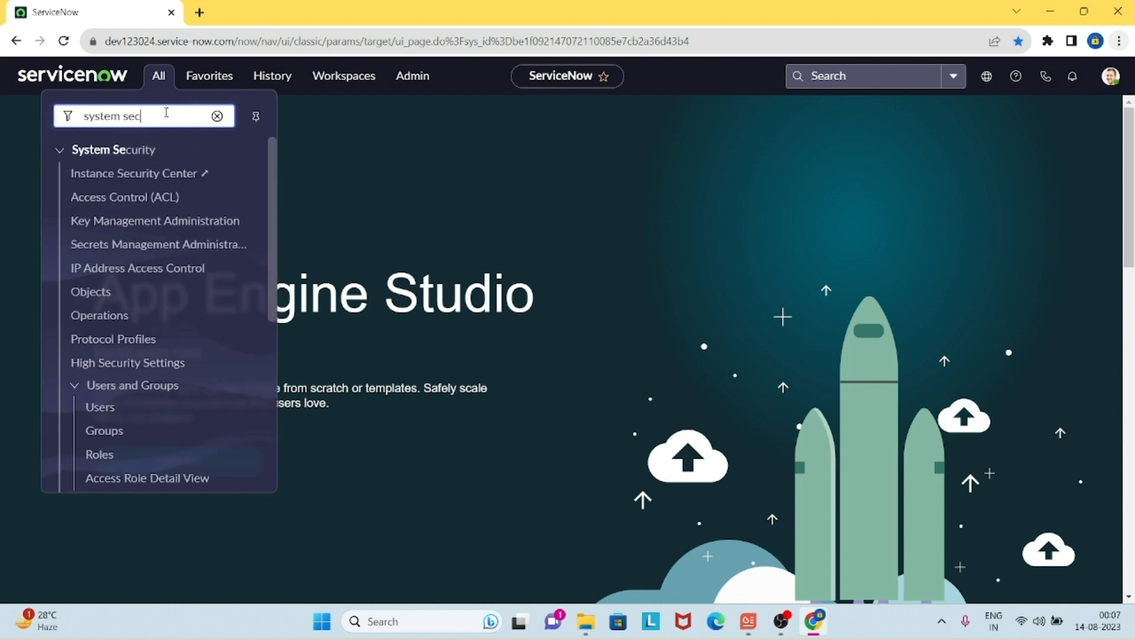
{"action": "left_click", "coordinate": [100, 408], "text": "ctrl"}
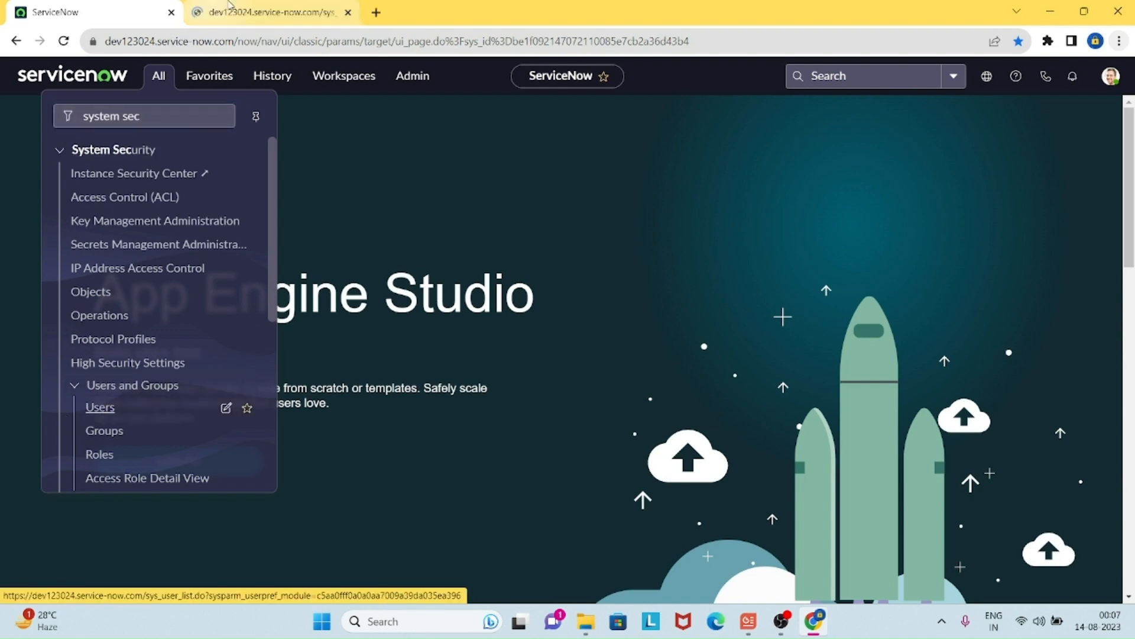
{"action": "left_click", "coordinate": [219, 18]}
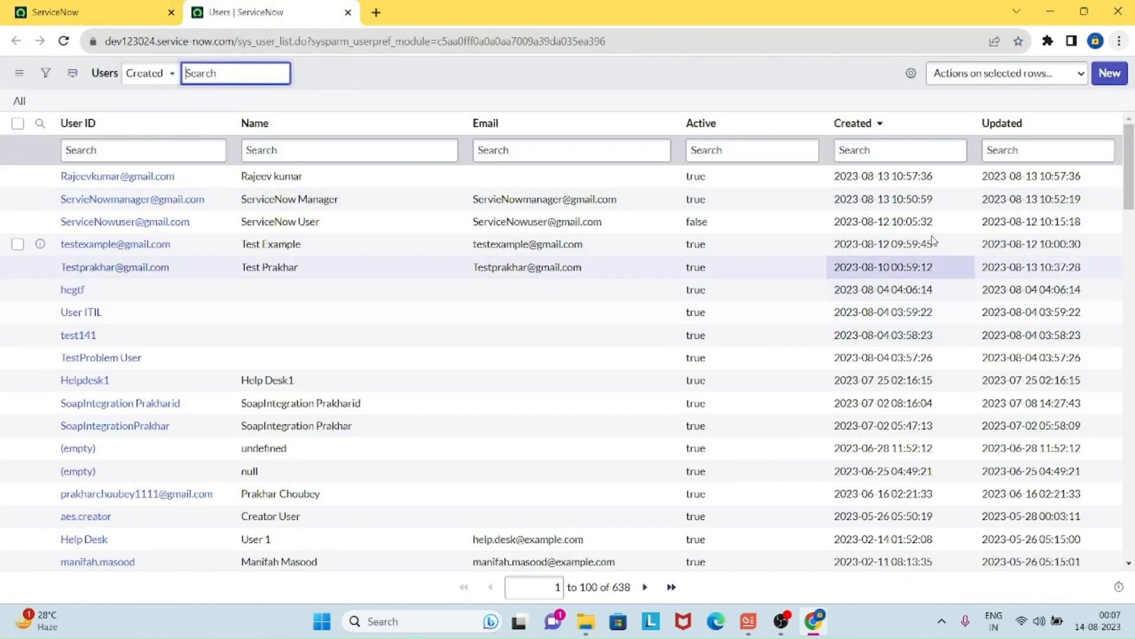
{"action": "left_click", "coordinate": [158, 176], "text": "ctrl"}
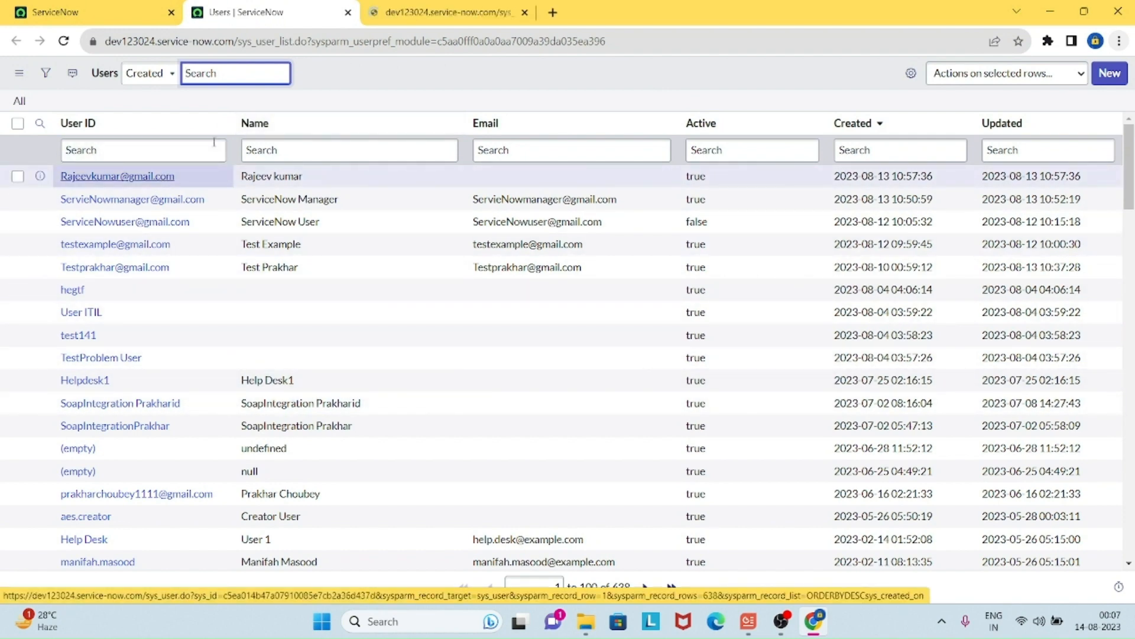
{"action": "left_click", "coordinate": [437, 15]}
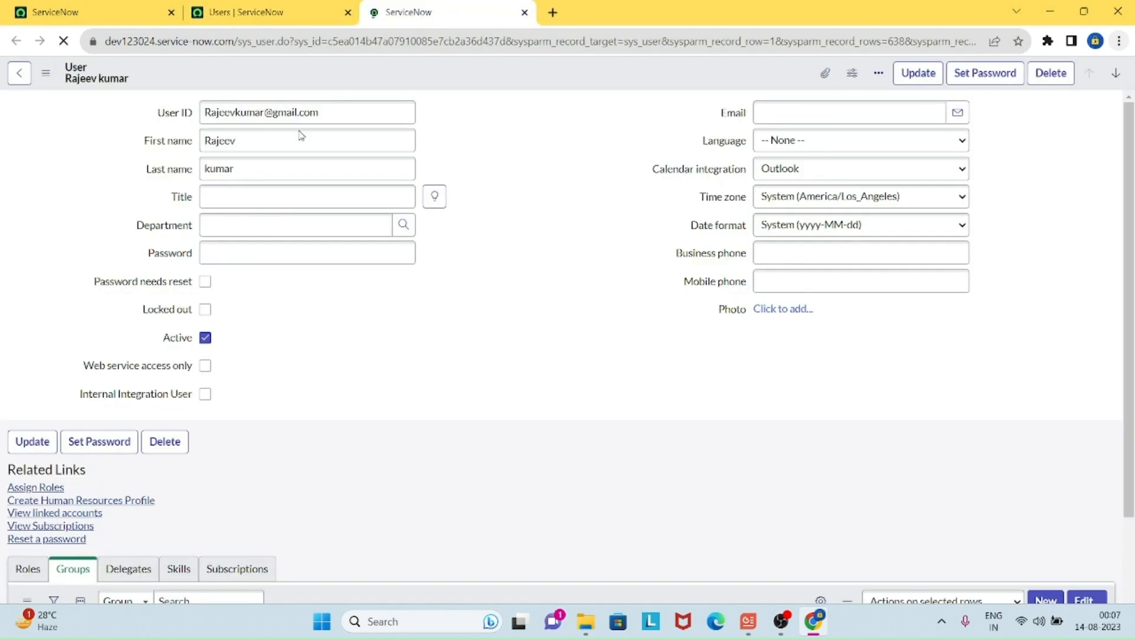
{"action": "scroll", "coordinate": [447, 342], "scroll_direction": "down", "scroll_amount": 1}
{"action": "scroll", "coordinate": [449, 345], "scroll_direction": "down", "scroll_amount": 2}
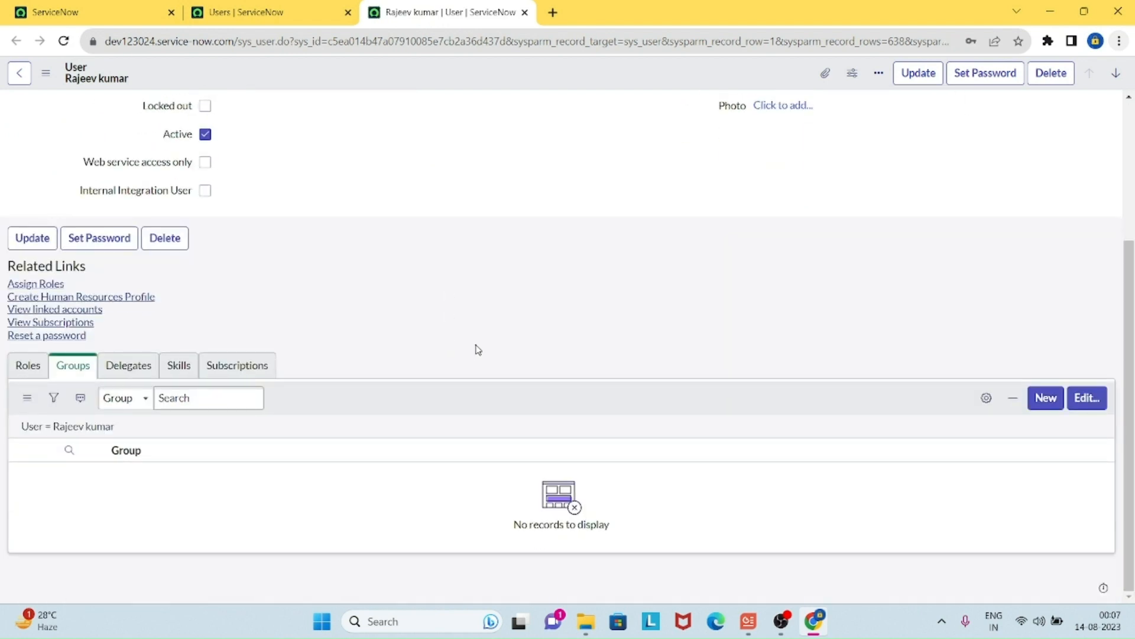
{"action": "left_click", "coordinate": [30, 367]}
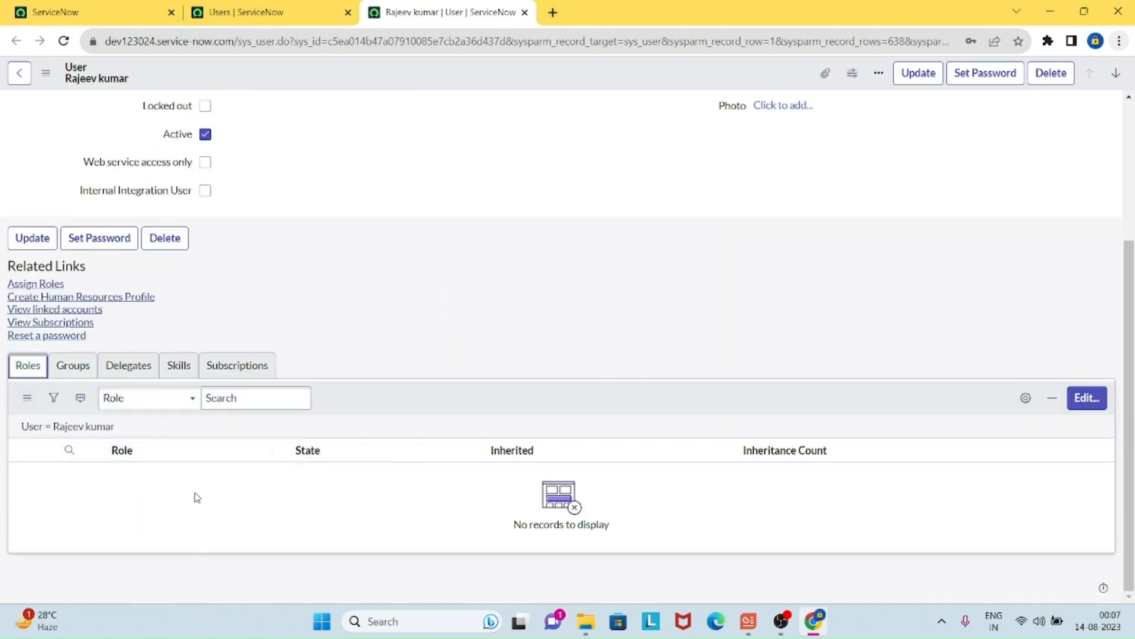
{"action": "left_click", "coordinate": [58, 368]}
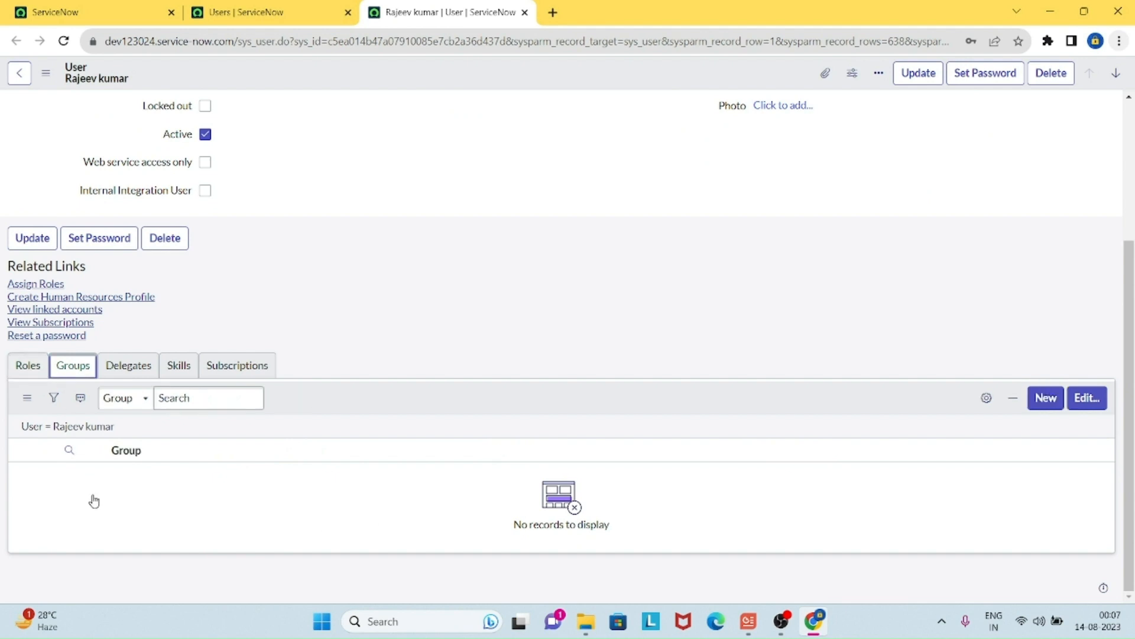
{"action": "scroll", "coordinate": [520, 488], "scroll_direction": "up", "scroll_amount": 3}
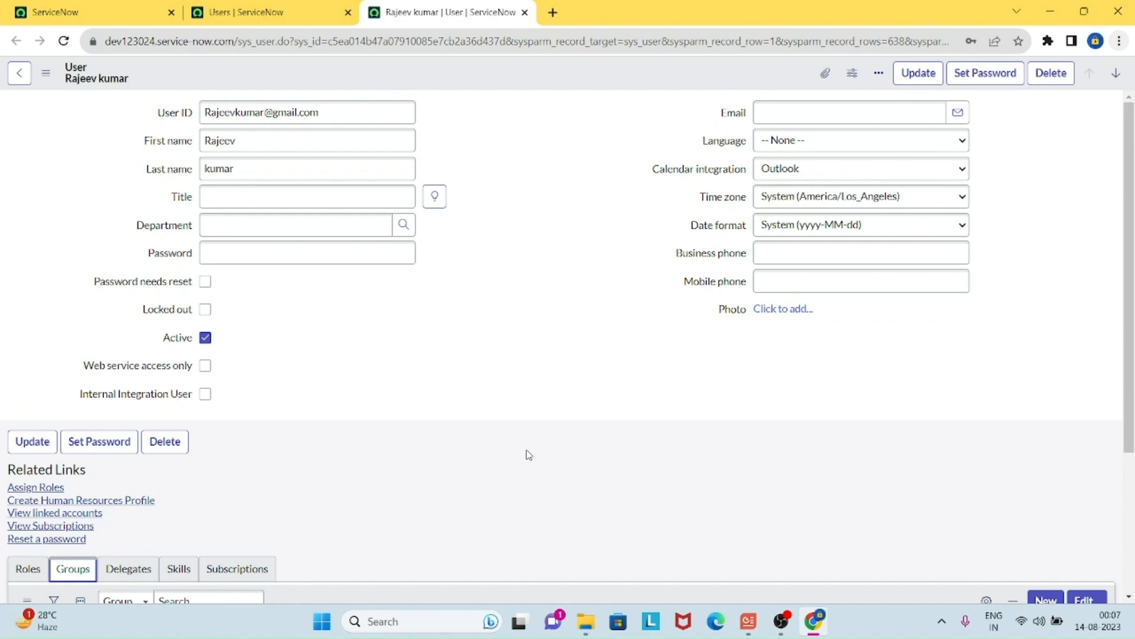
{"action": "scroll", "coordinate": [528, 455], "scroll_direction": "down", "scroll_amount": 3}
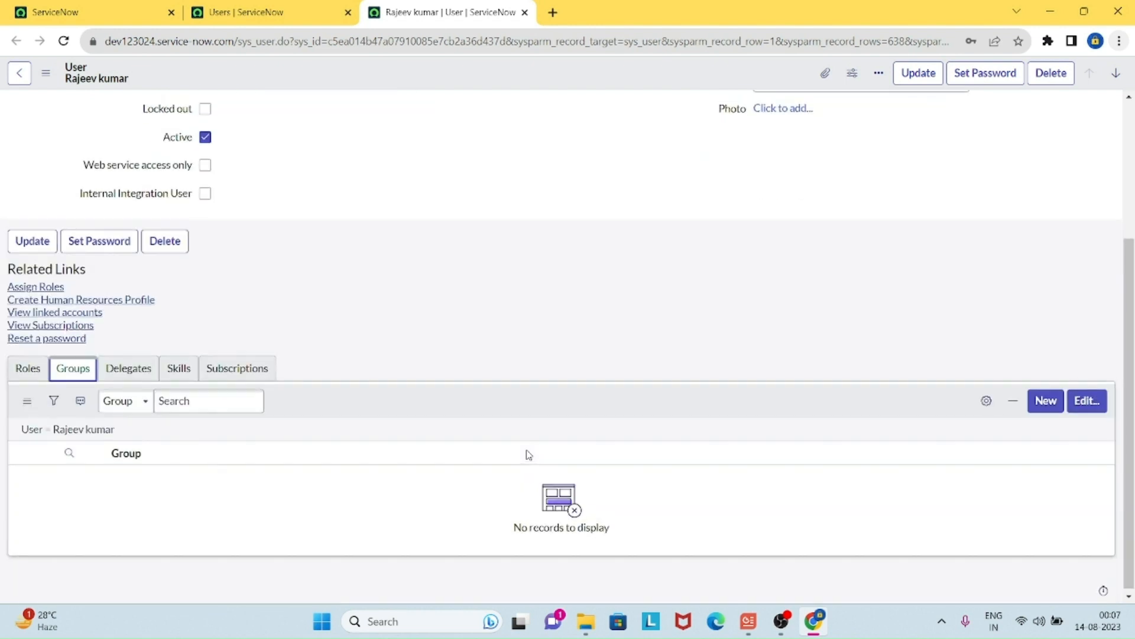
Step: Search 'ServiceNow ITI', add ServiceNow ITIL Role to the user's groups, and save
{"action": "left_click", "coordinate": [1093, 404]}
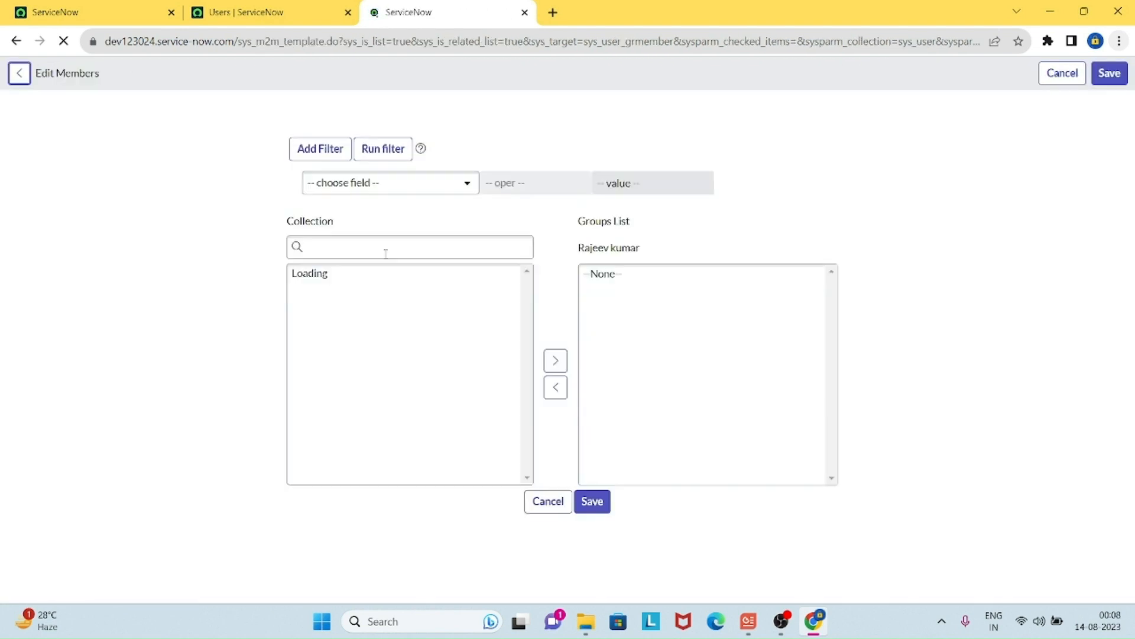
{"action": "left_click", "coordinate": [425, 247]}
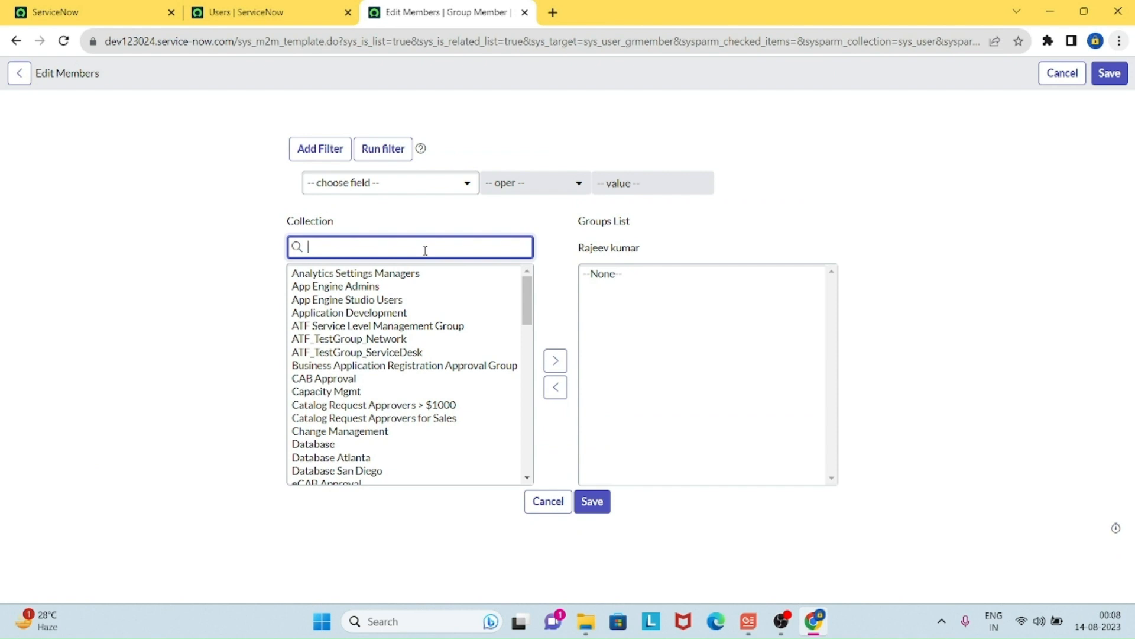
{"action": "type", "text": "ServiceNow"}
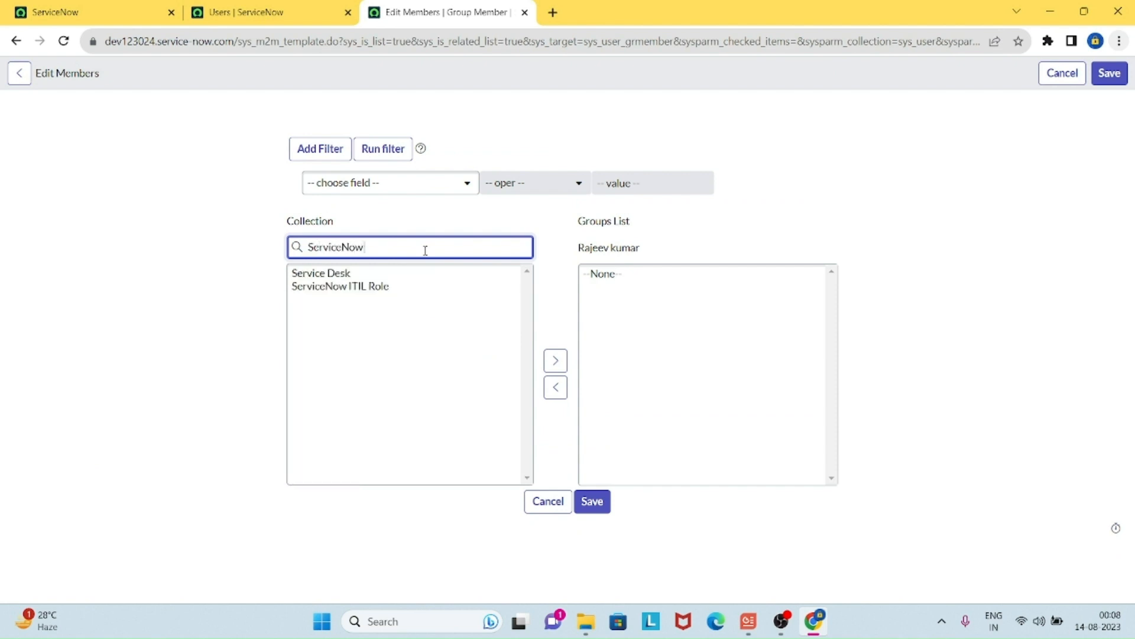
{"action": "type", "text": " ITIL"}
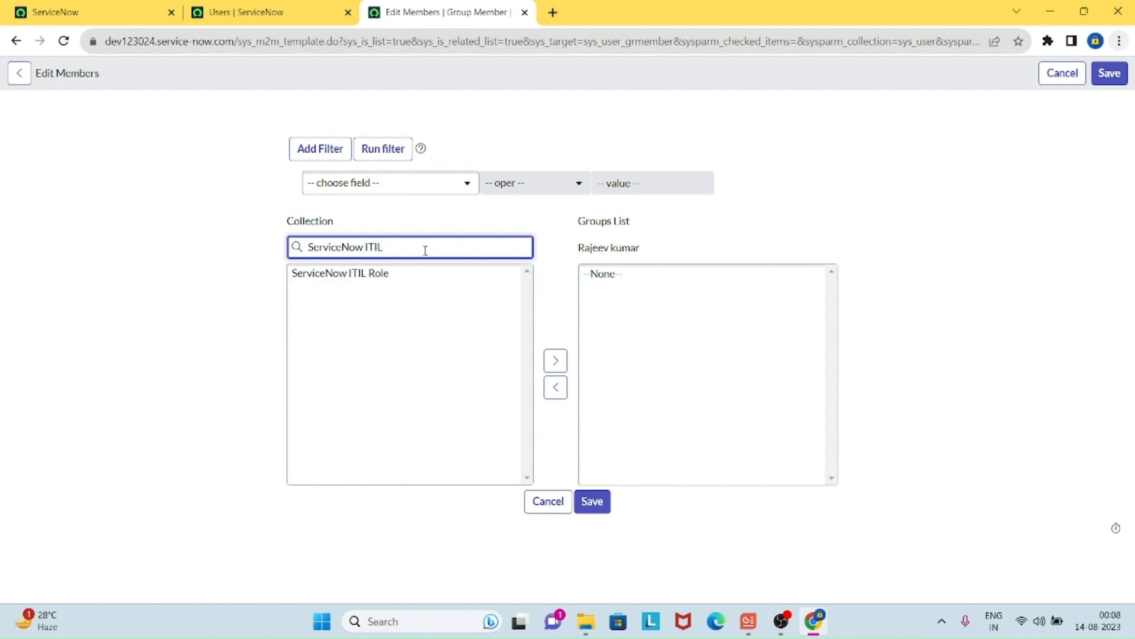
{"action": "left_click", "coordinate": [365, 285]}
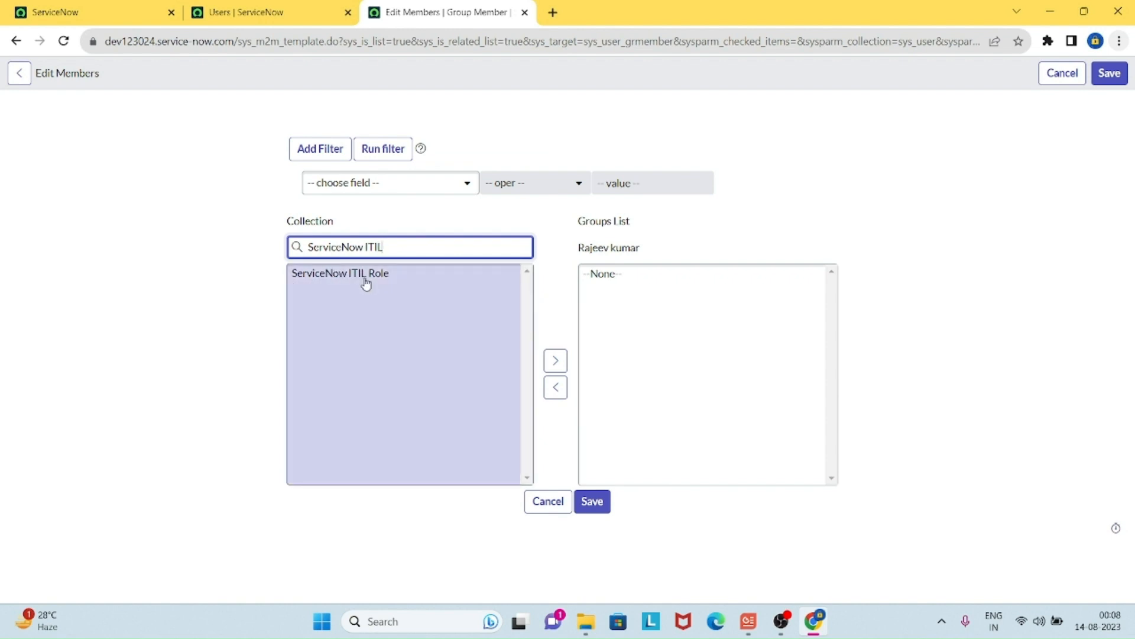
{"action": "left_click", "coordinate": [366, 284]}
{"action": "left_click", "coordinate": [549, 361]}
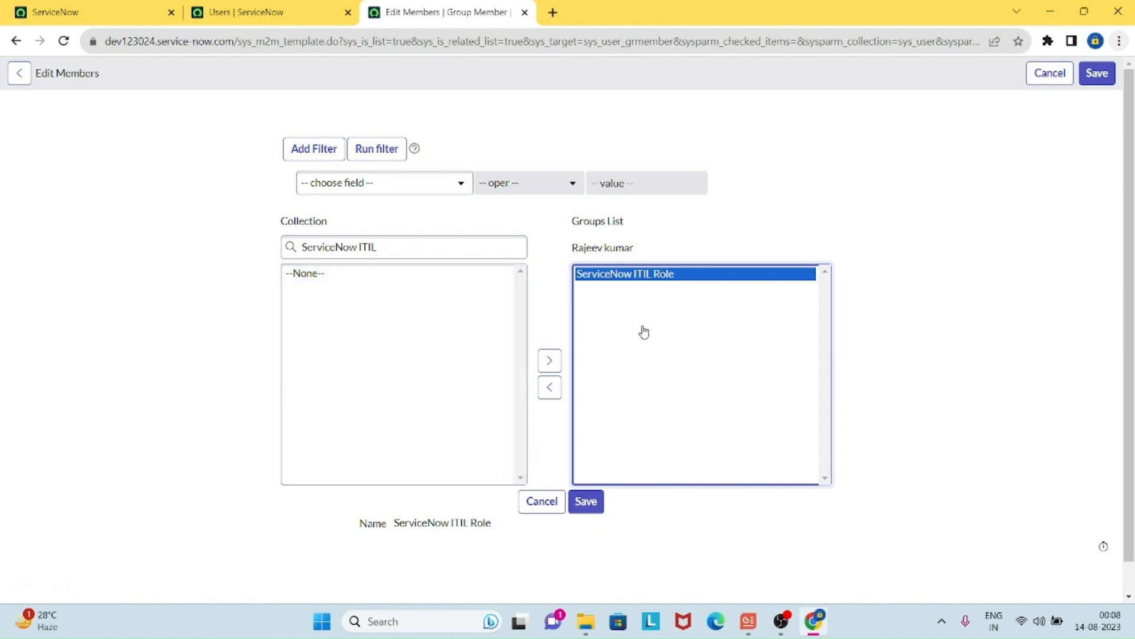
{"action": "left_click", "coordinate": [588, 507]}
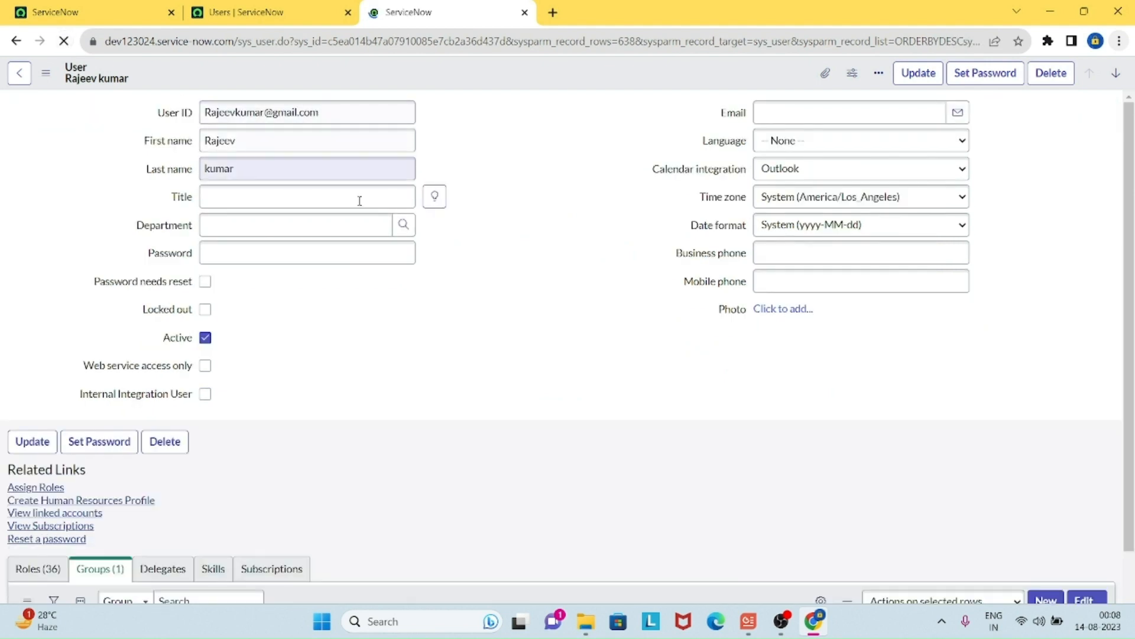
Step: Review the user's 36 inherited roles, including itil, then return to the App Engine Studio home tab
{"action": "scroll", "coordinate": [519, 333], "scroll_direction": "down", "scroll_amount": 2}
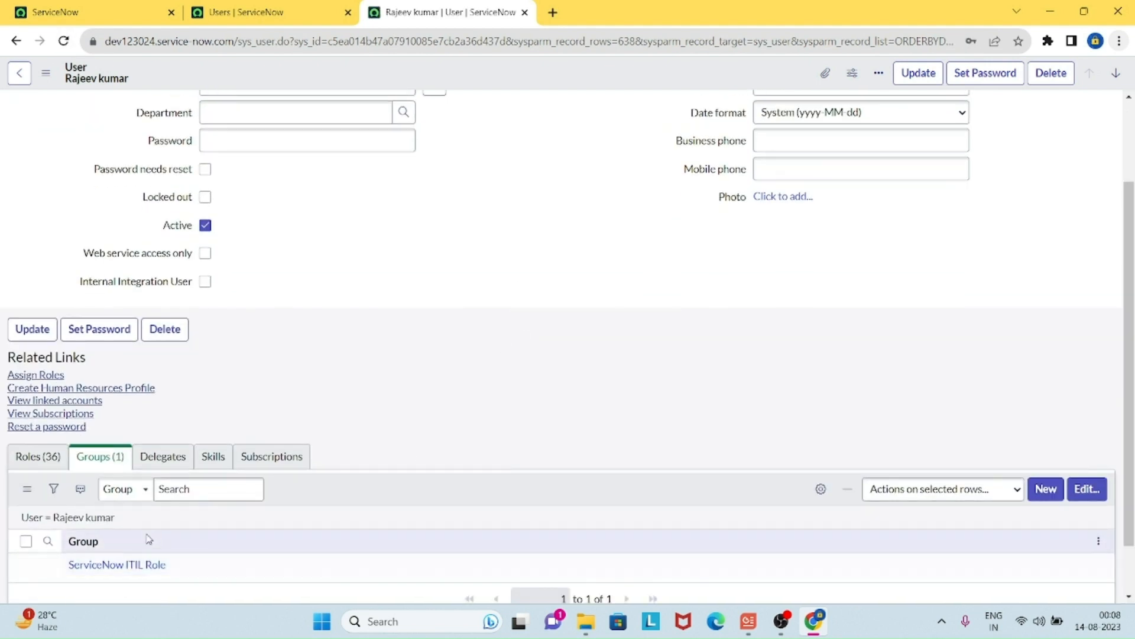
{"action": "left_click", "coordinate": [46, 467]}
{"action": "scroll", "coordinate": [368, 443], "scroll_direction": "down", "scroll_amount": 7}
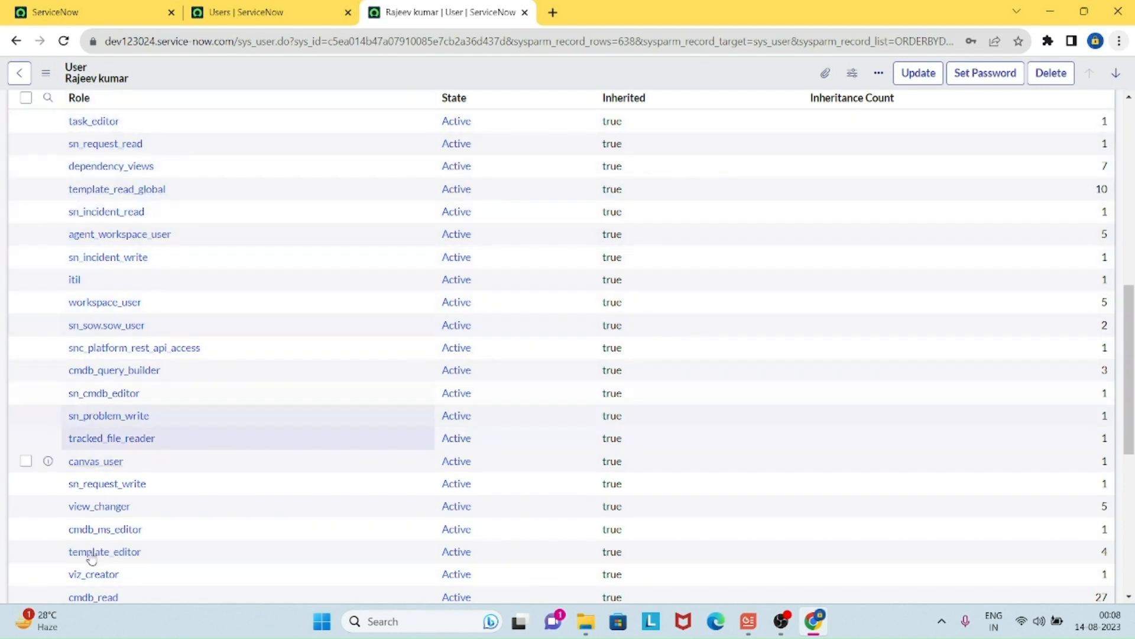
{"action": "scroll", "coordinate": [426, 370], "scroll_direction": "up", "scroll_amount": 10}
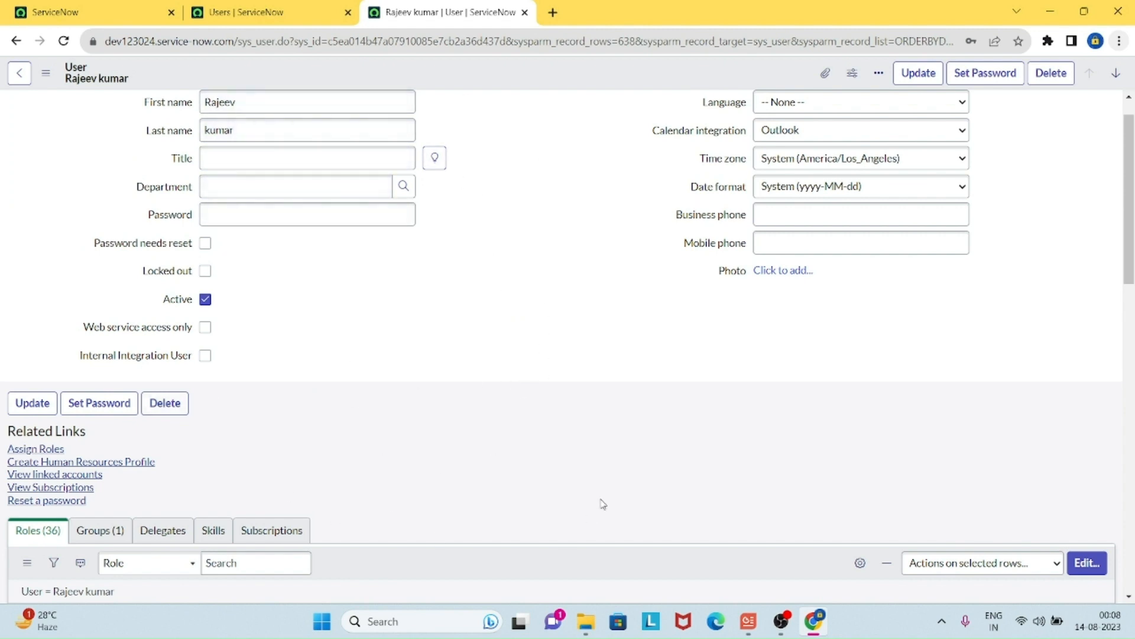
{"action": "left_click", "coordinate": [110, 19]}
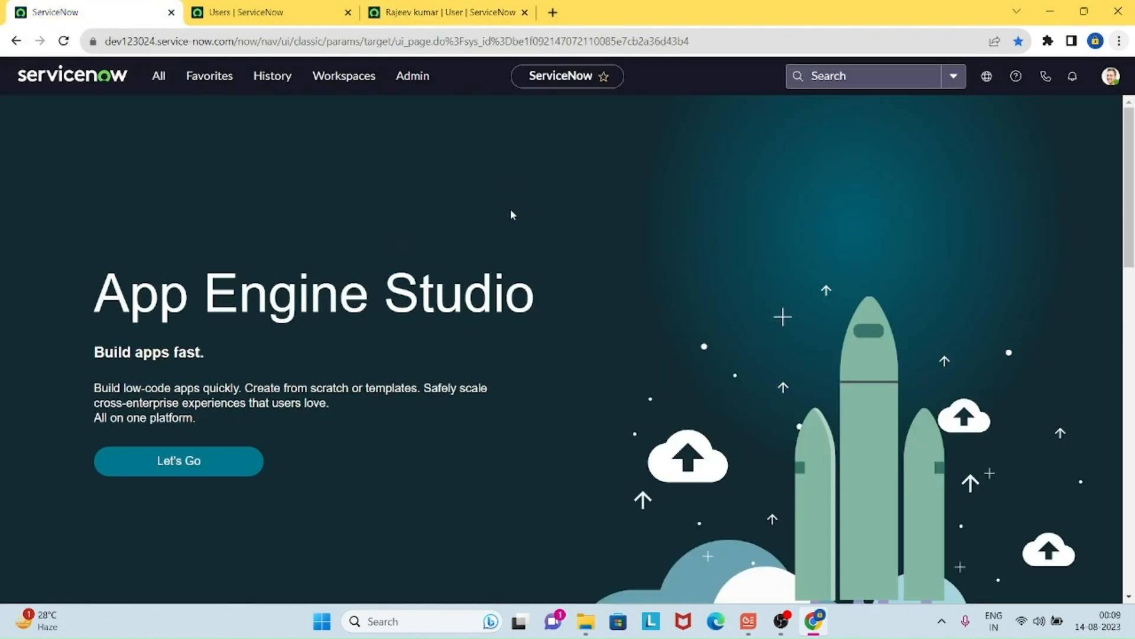
Step: Impersonate the newly added ITIL group user, chosen from the recent impersonations list
{"action": "left_click", "coordinate": [1110, 75]}
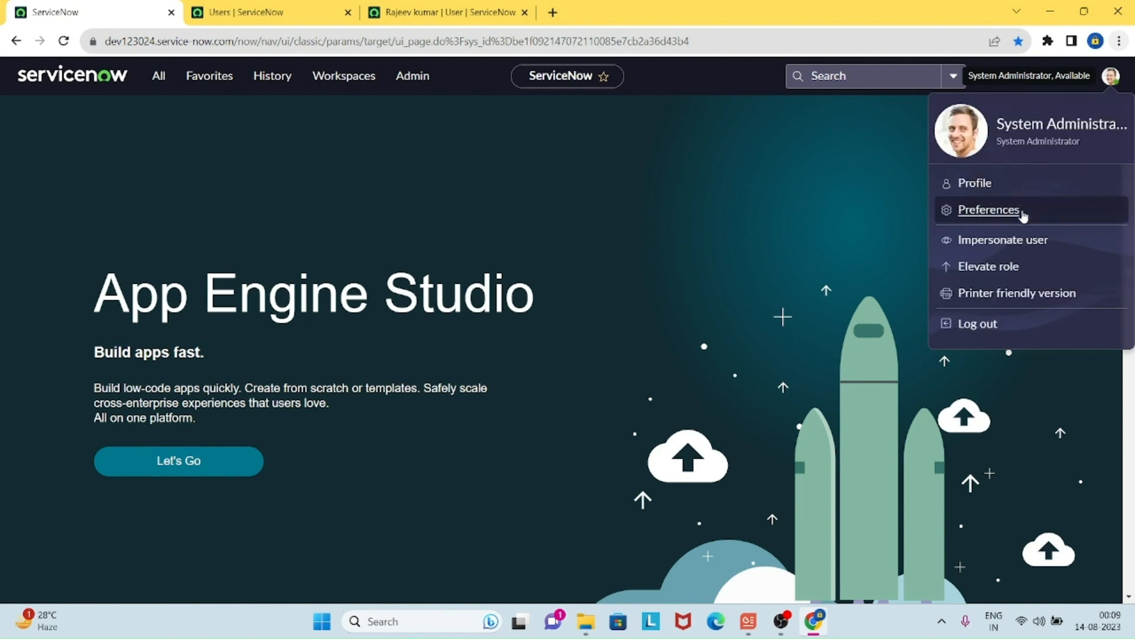
{"action": "left_click", "coordinate": [1008, 244]}
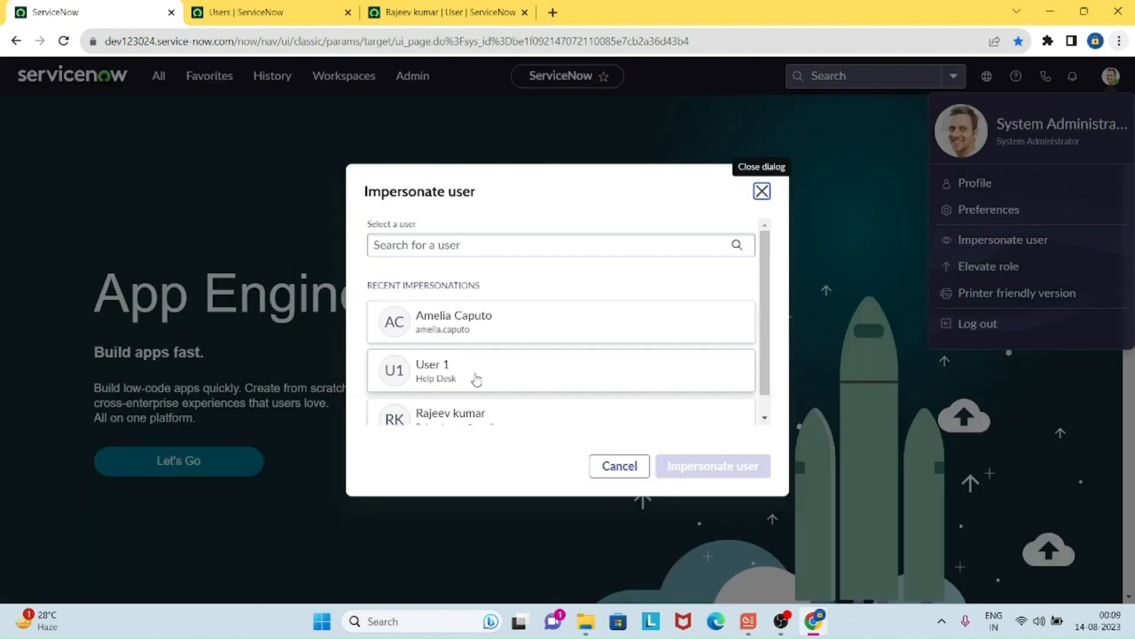
{"action": "scroll", "coordinate": [490, 369], "scroll_direction": "down", "scroll_amount": 1}
{"action": "left_click", "coordinate": [500, 402]}
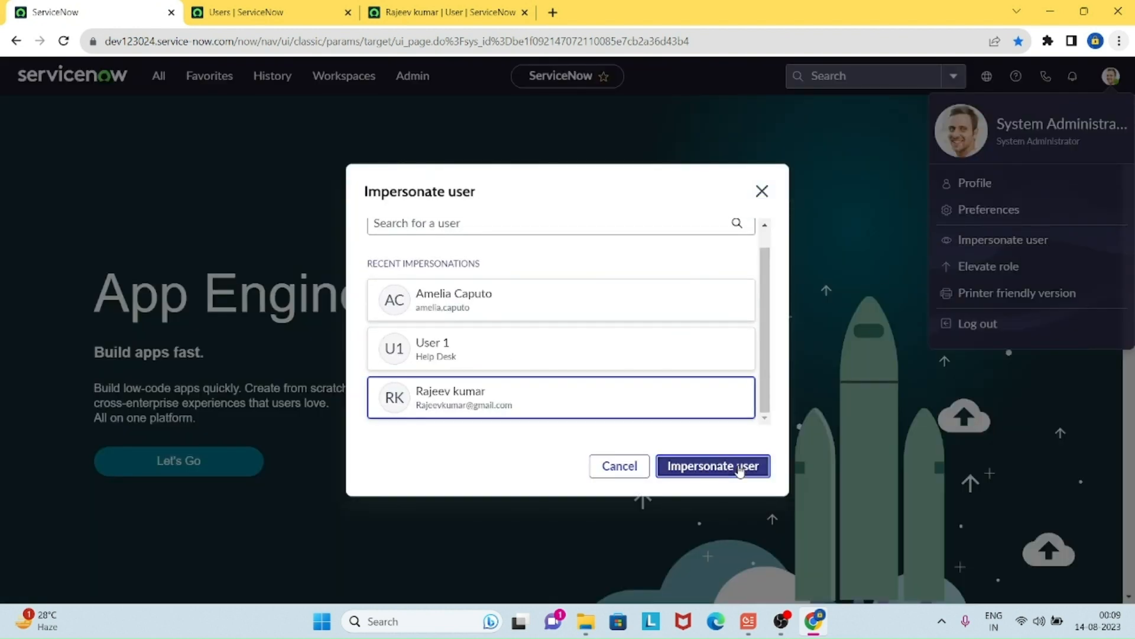
{"action": "left_click", "coordinate": [743, 466]}
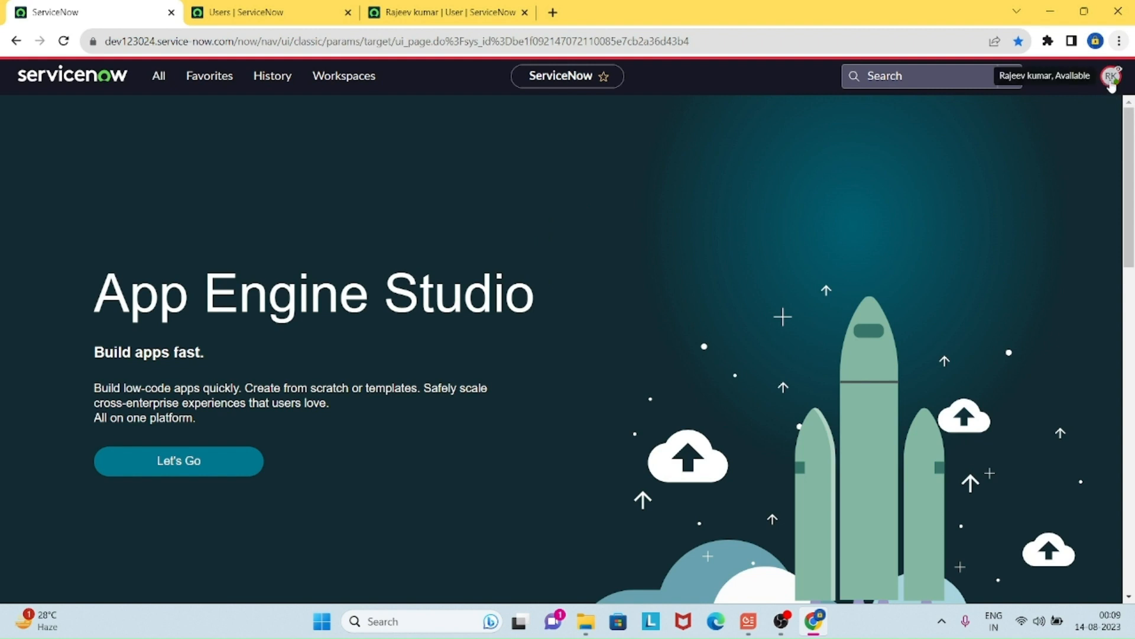
Step: Filter the navigator by 'create' and open a new Incident form under the impersonated session
{"action": "left_click", "coordinate": [155, 76]}
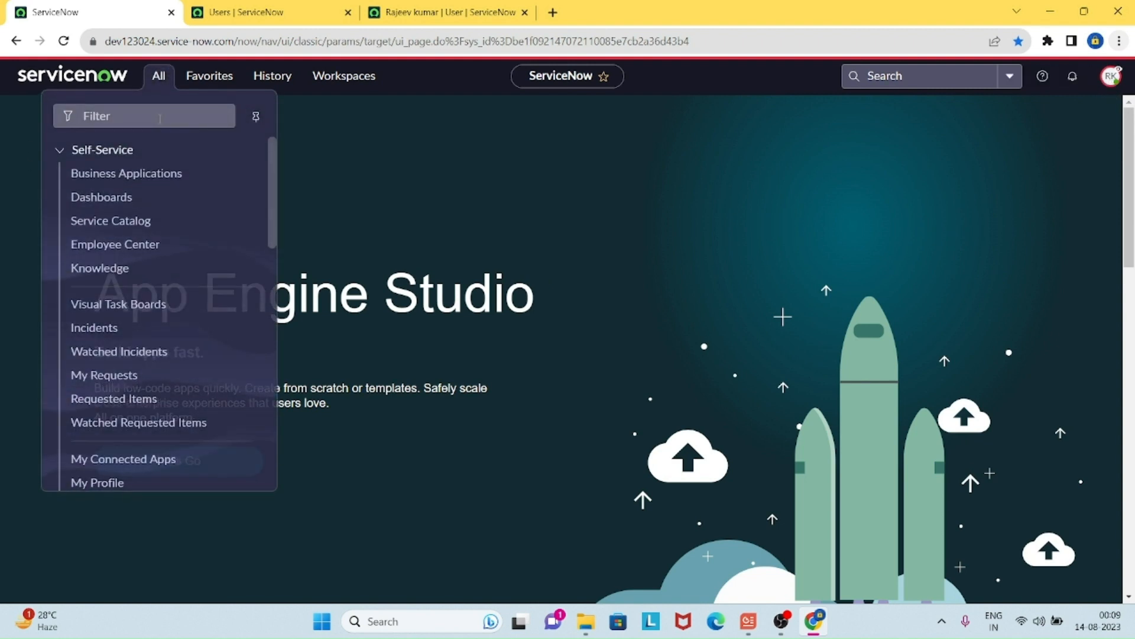
{"action": "type", "text": "create"}
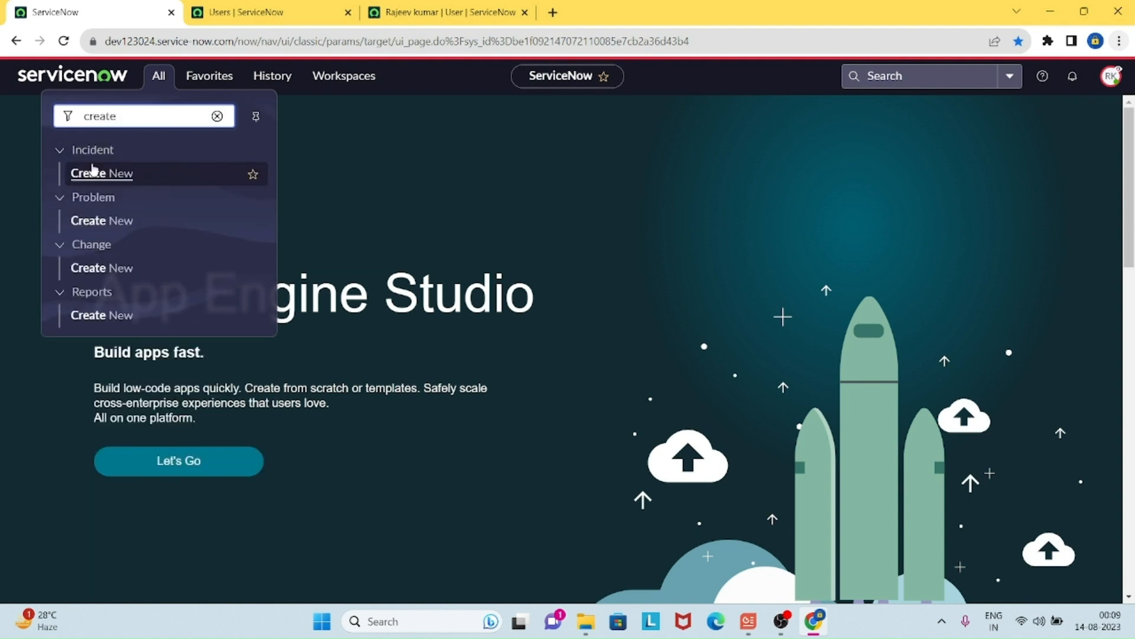
{"action": "left_click", "coordinate": [129, 181], "text": "ctrl"}
{"action": "left_click", "coordinate": [239, 12]}
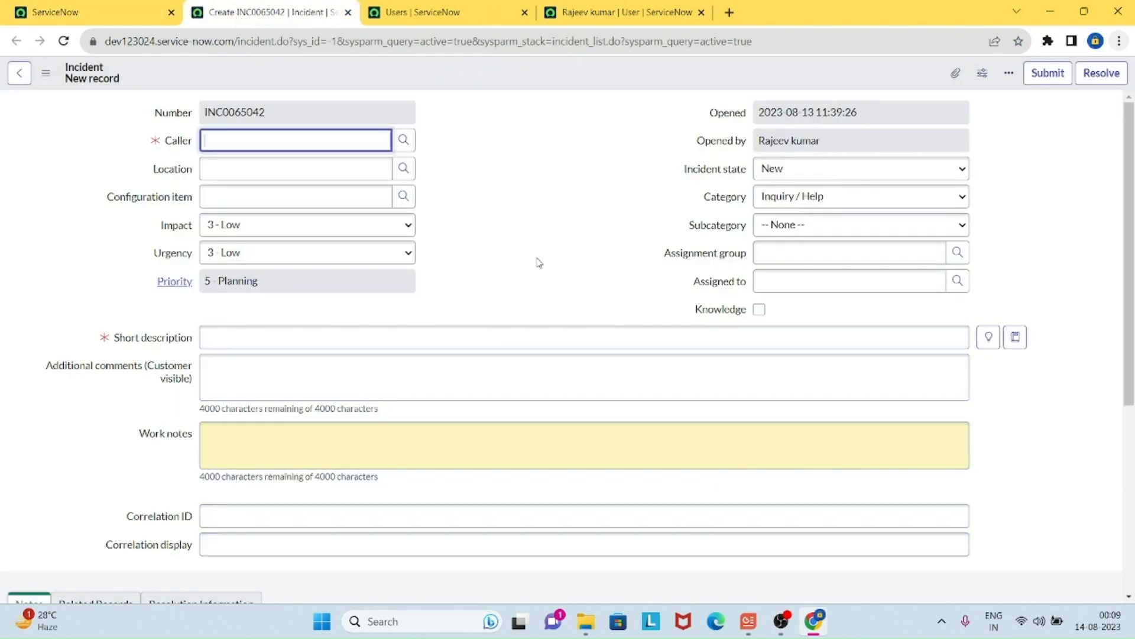
Step: Back on the home tab, filter the navigator by 'incident' to review the available modules
{"action": "left_click", "coordinate": [123, 12]}
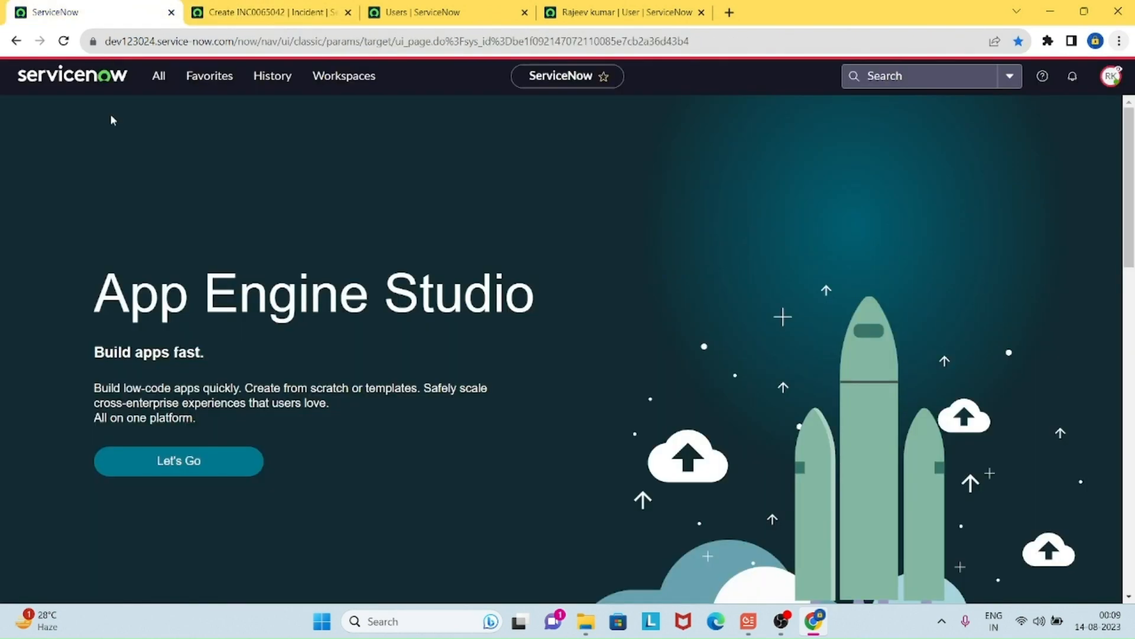
{"action": "left_click", "coordinate": [156, 86]}
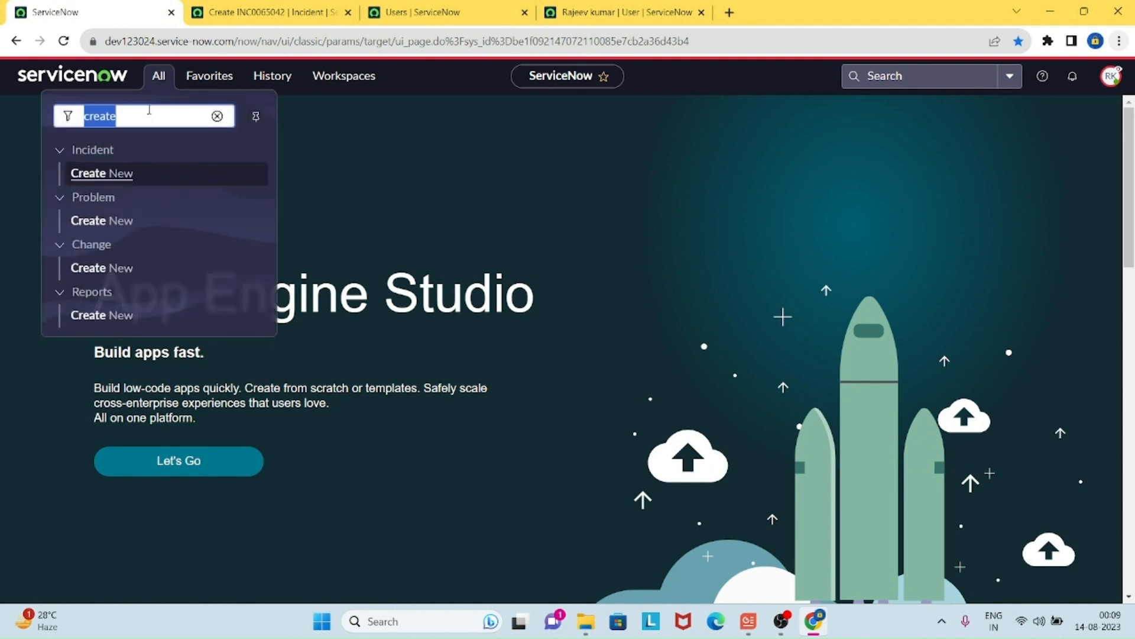
{"action": "type", "text": "inciden"}
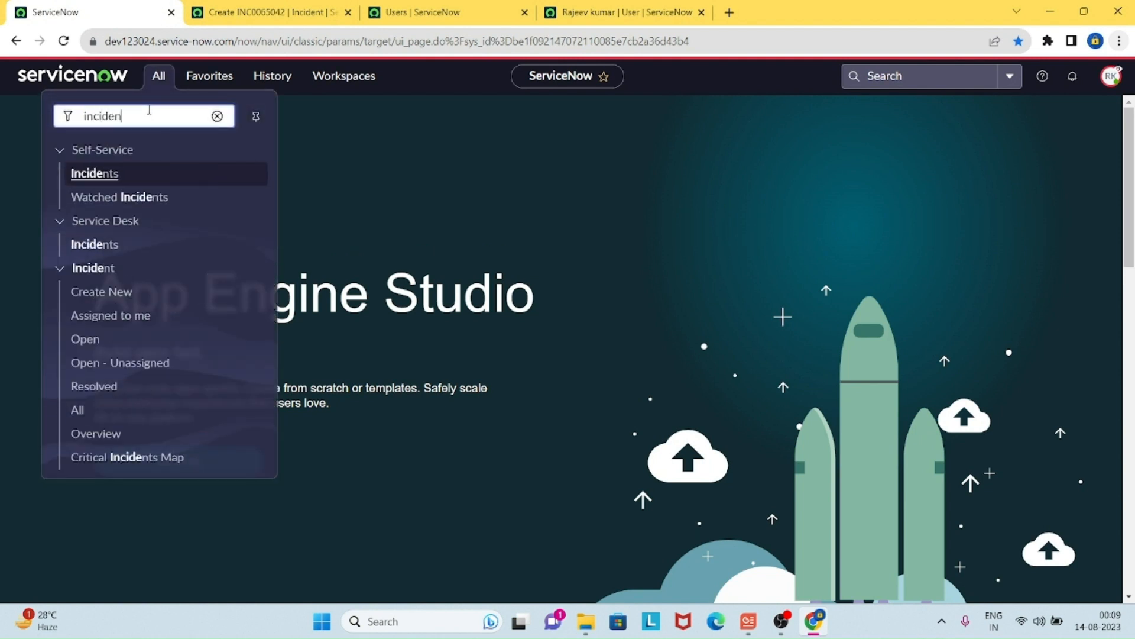
{"action": "type", "text": "t"}
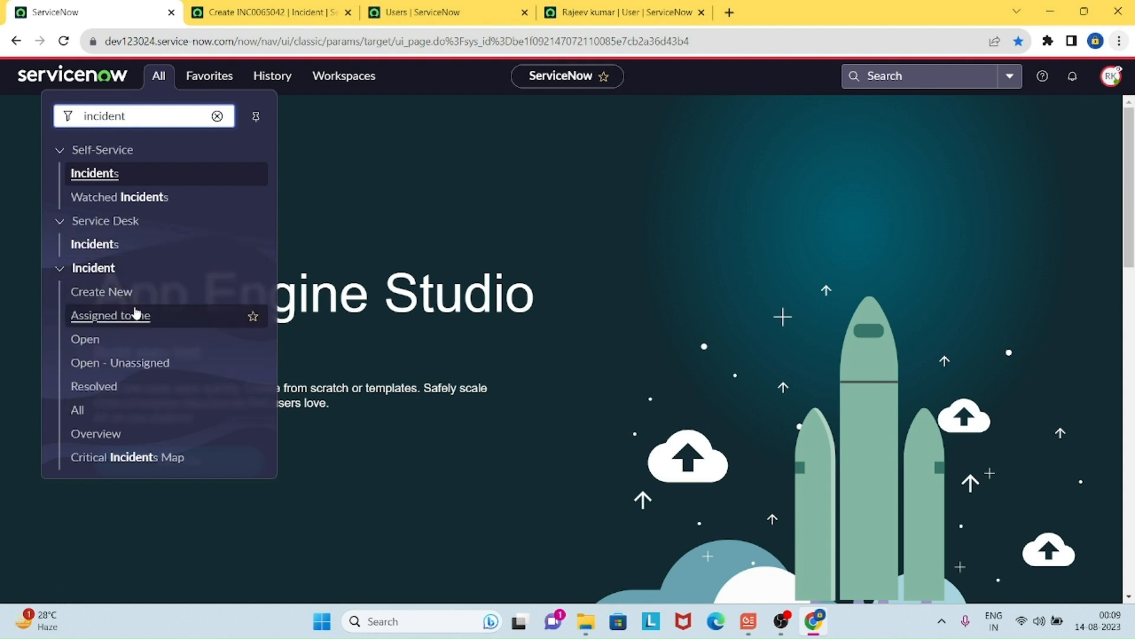
{"action": "left_click", "coordinate": [568, 243]}
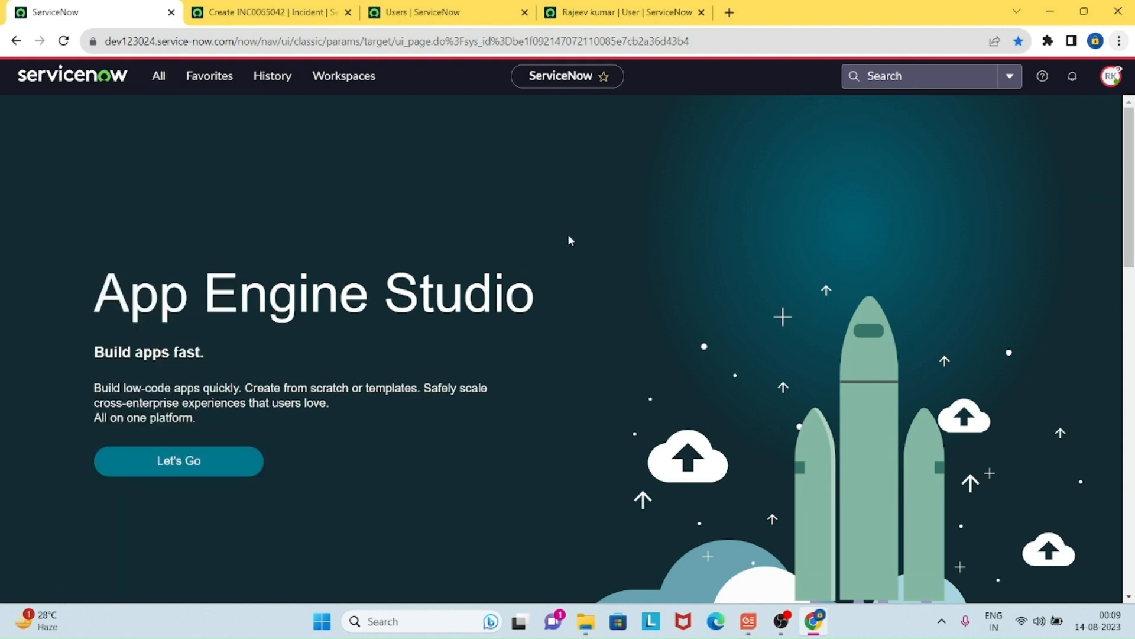